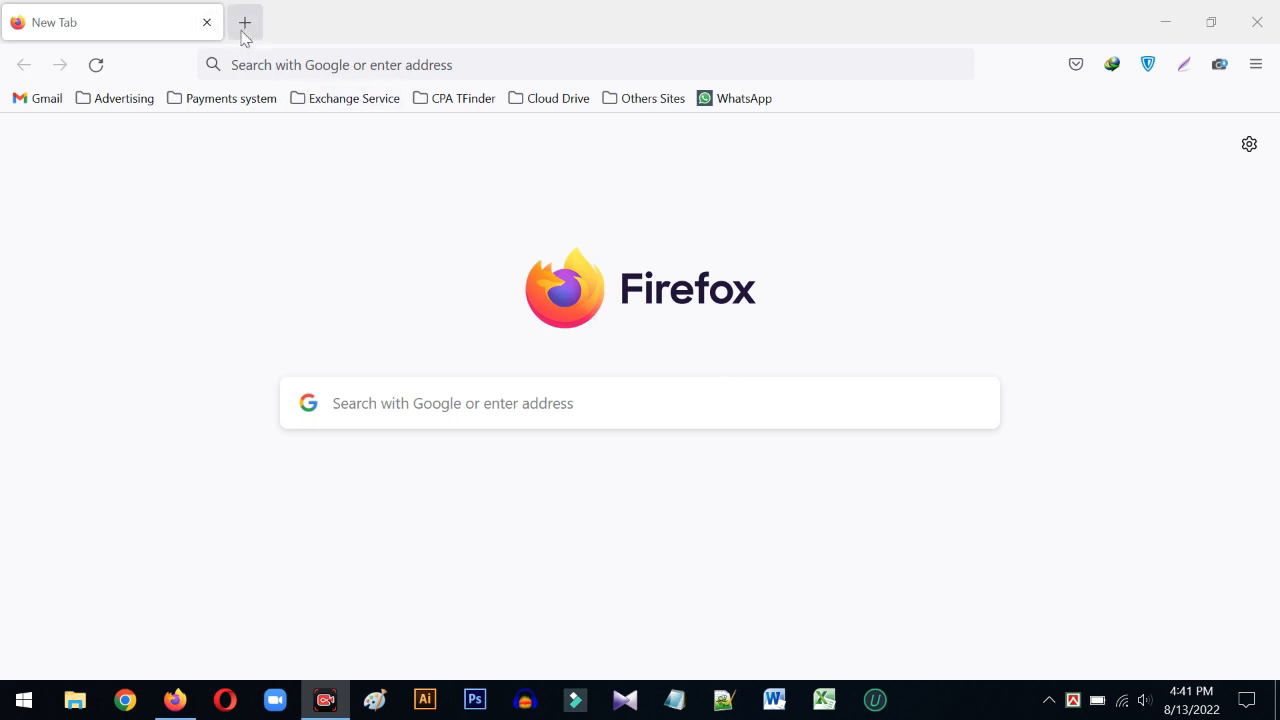
- Go to Gmail from the Firefox address bar
click(302, 65)
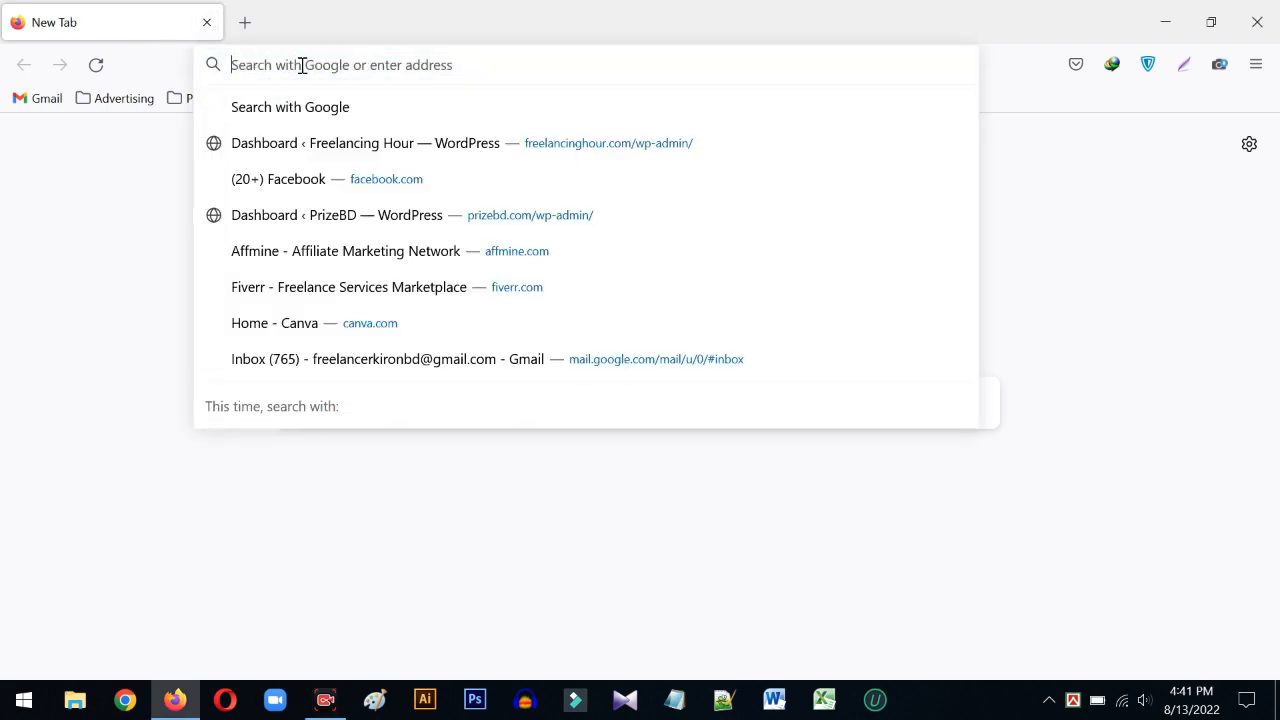
text(gmail.com/)
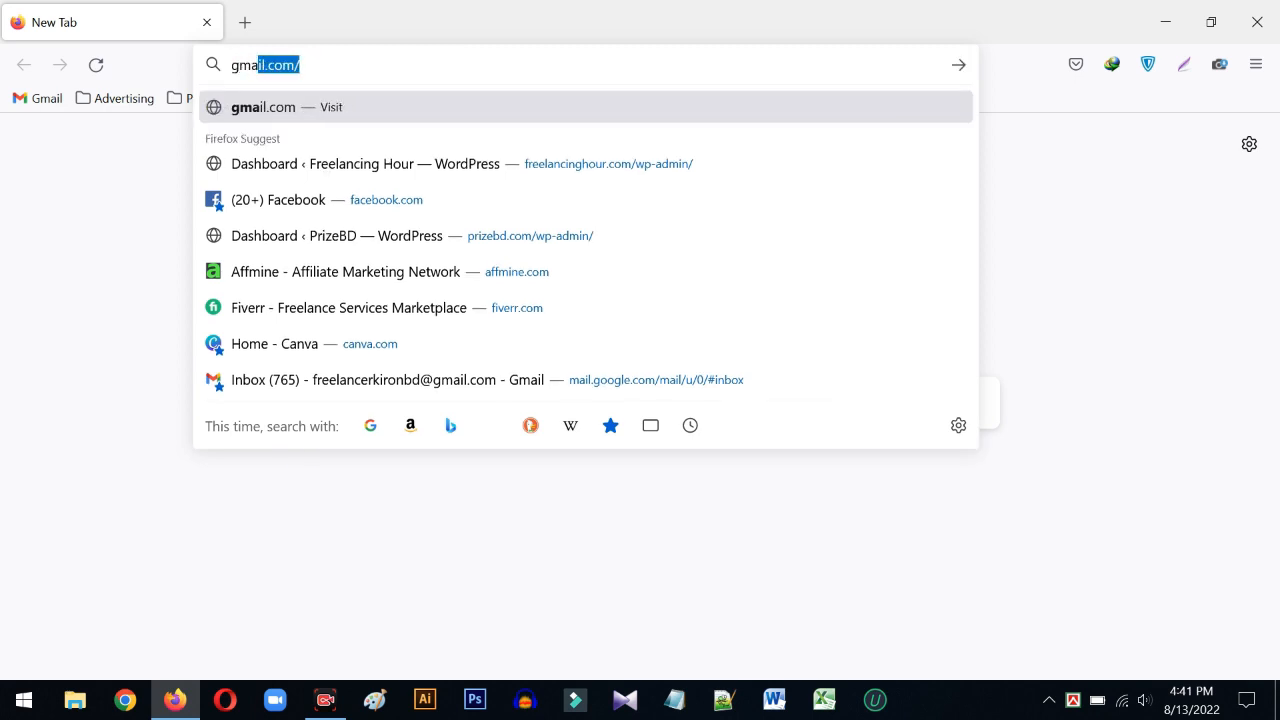
key(Return)
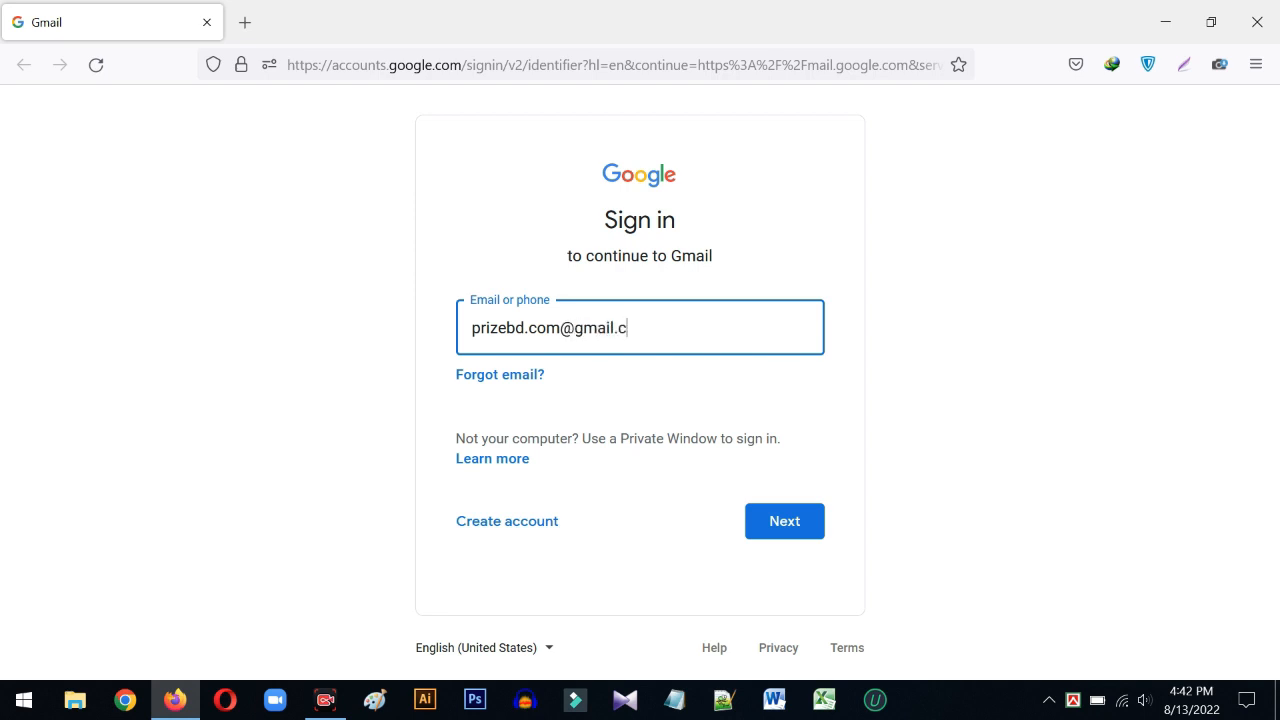
- Sign in to the Google account with its email and password
click(771, 520)
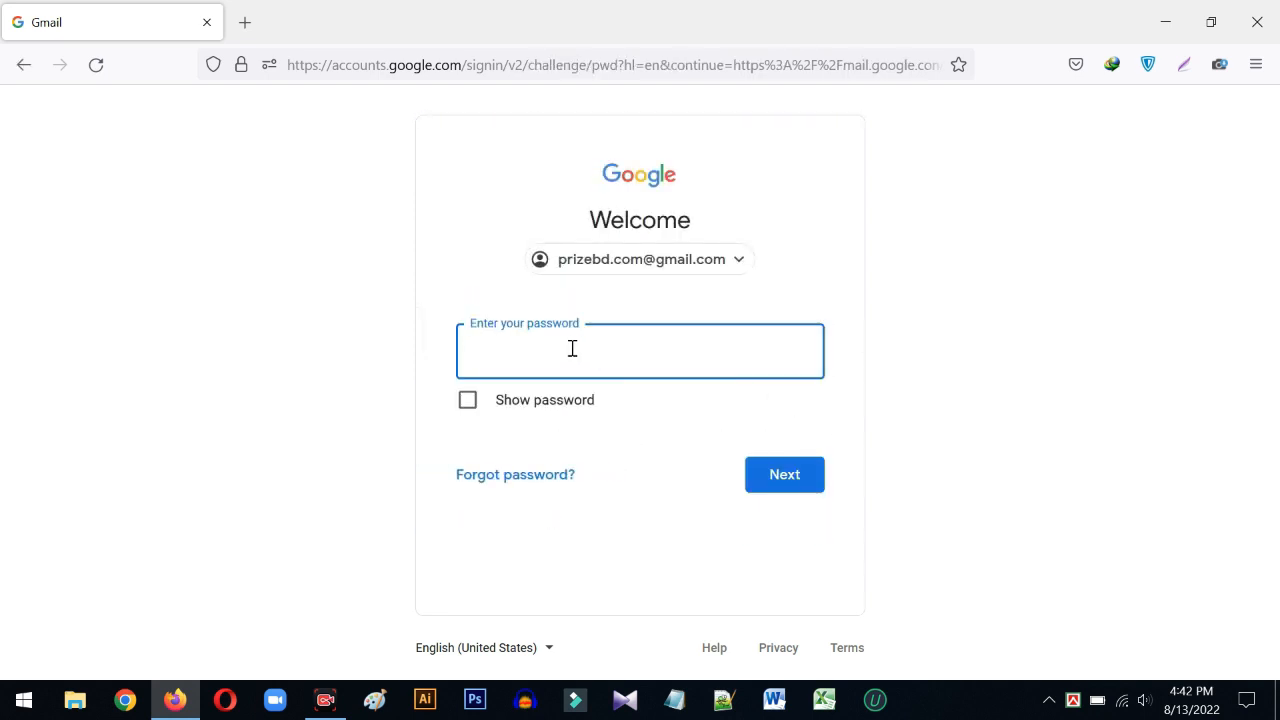
text(•••••••••••)
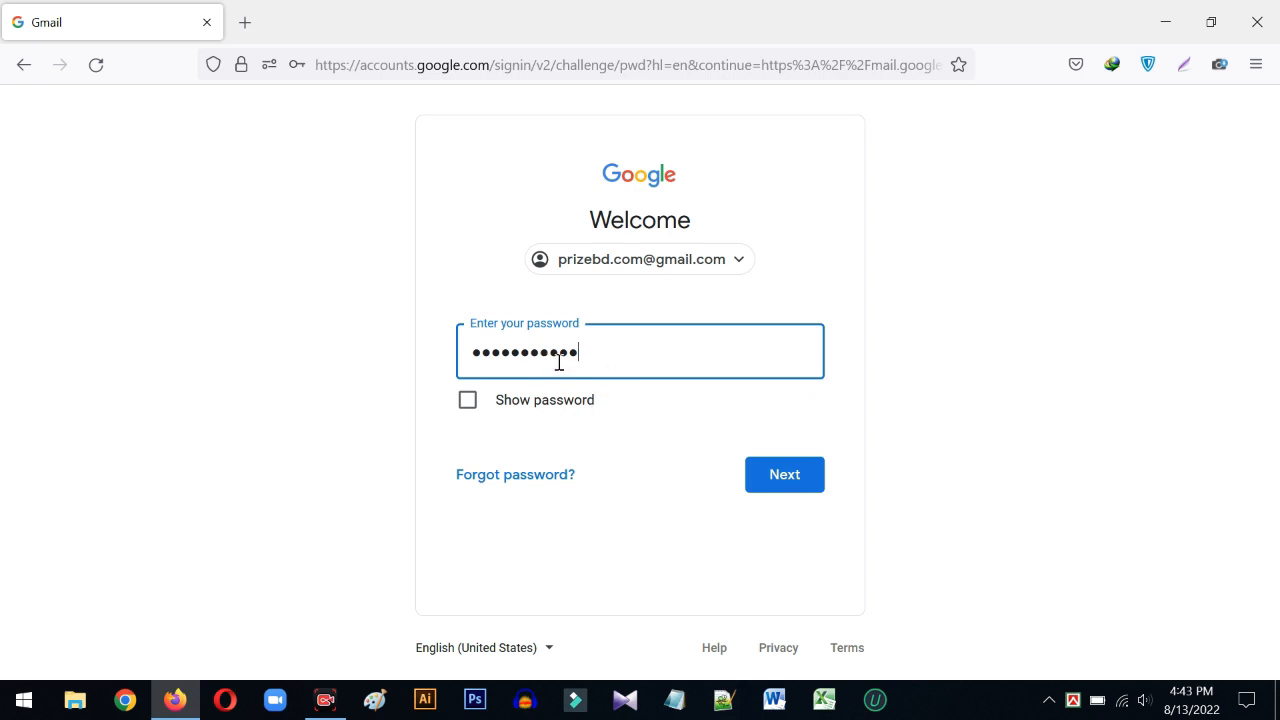
click(784, 474)
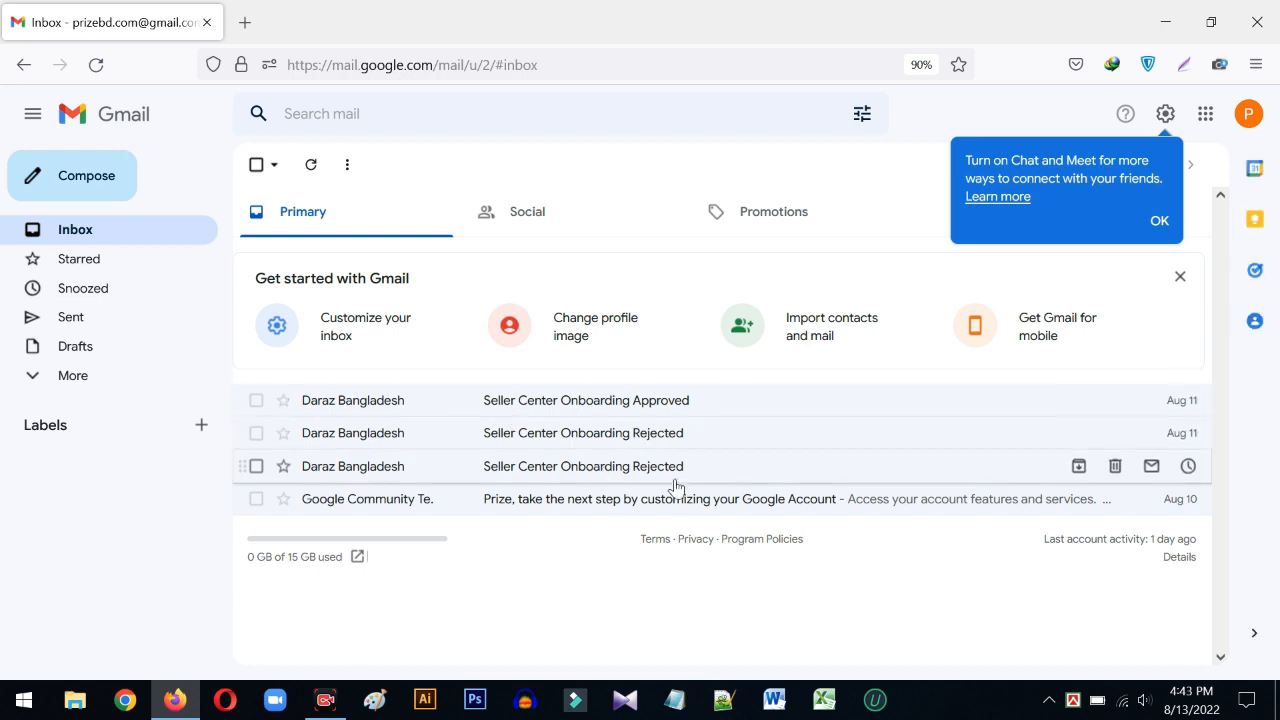
- Load payoneer.com in a new browser tab, correcting a typo in the address
click(23, 64)
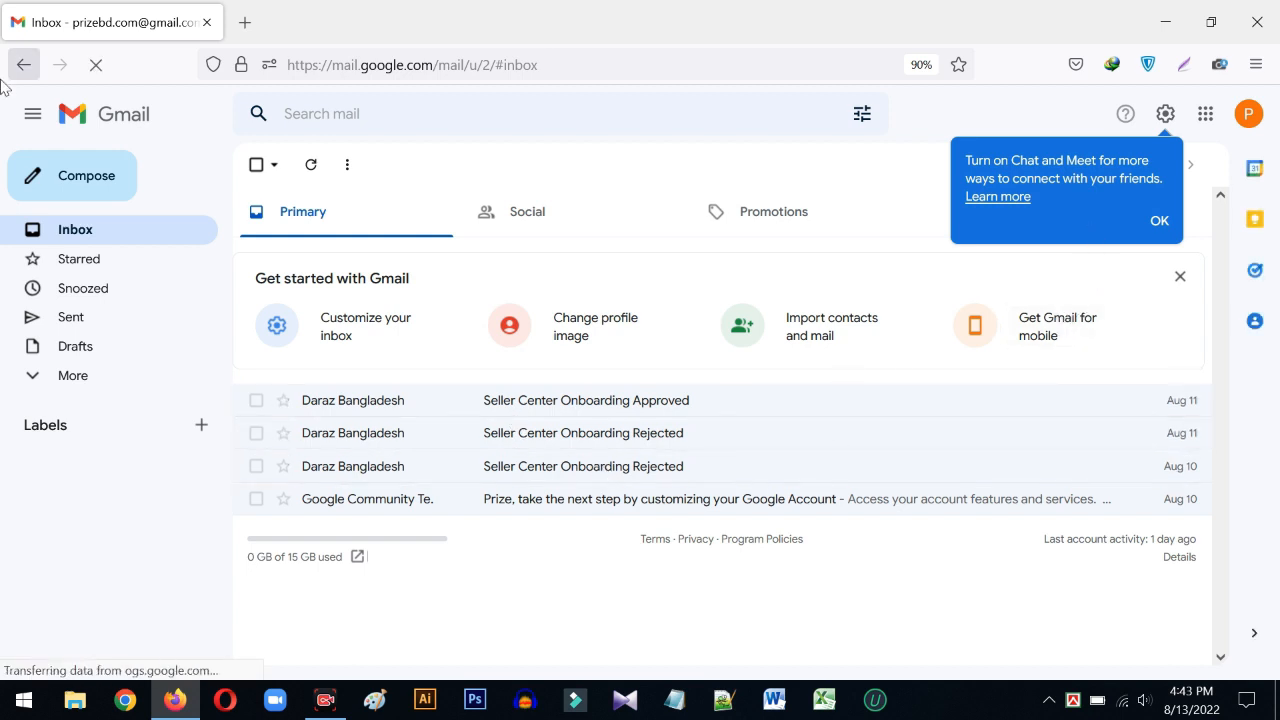
click(245, 23)
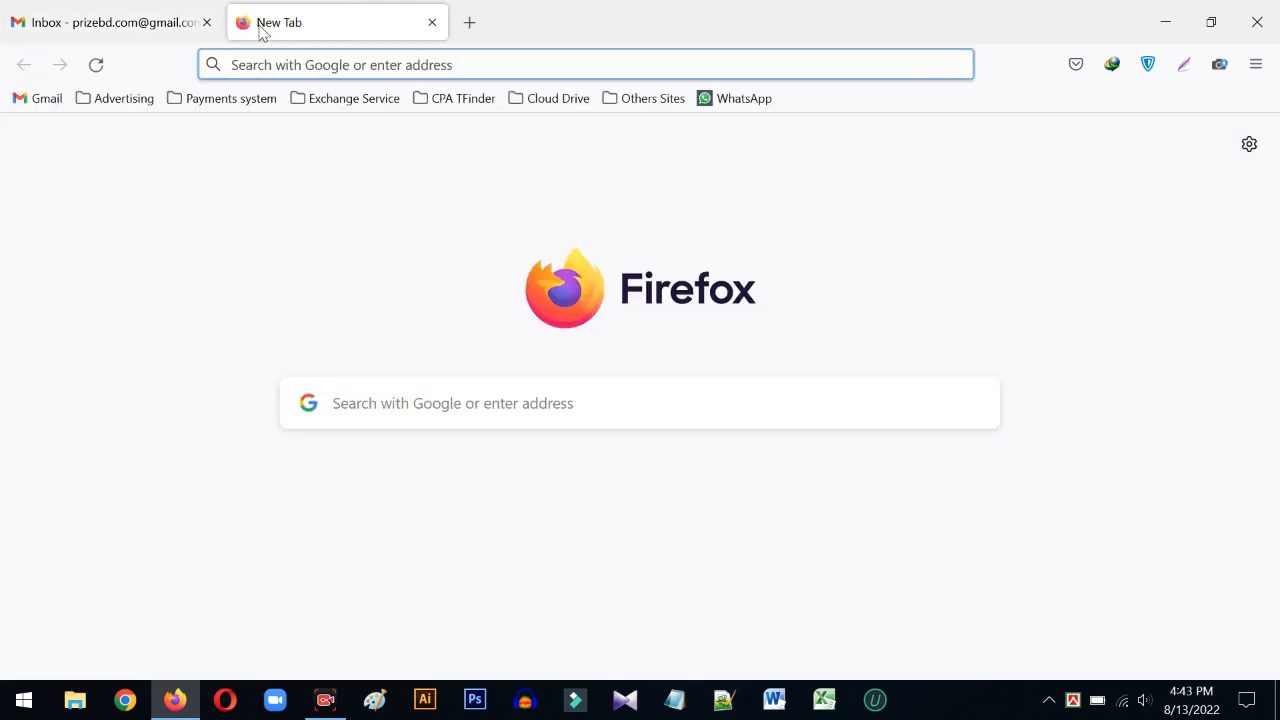
click(255, 60)
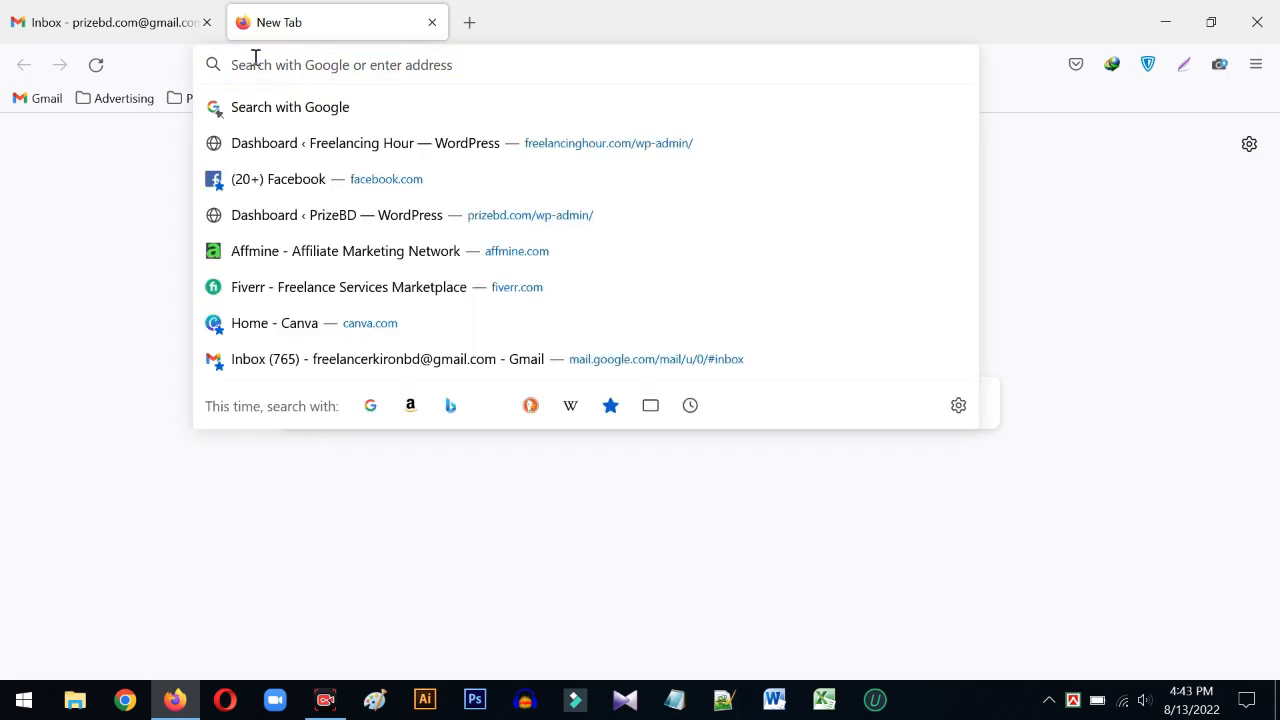
text(pa)
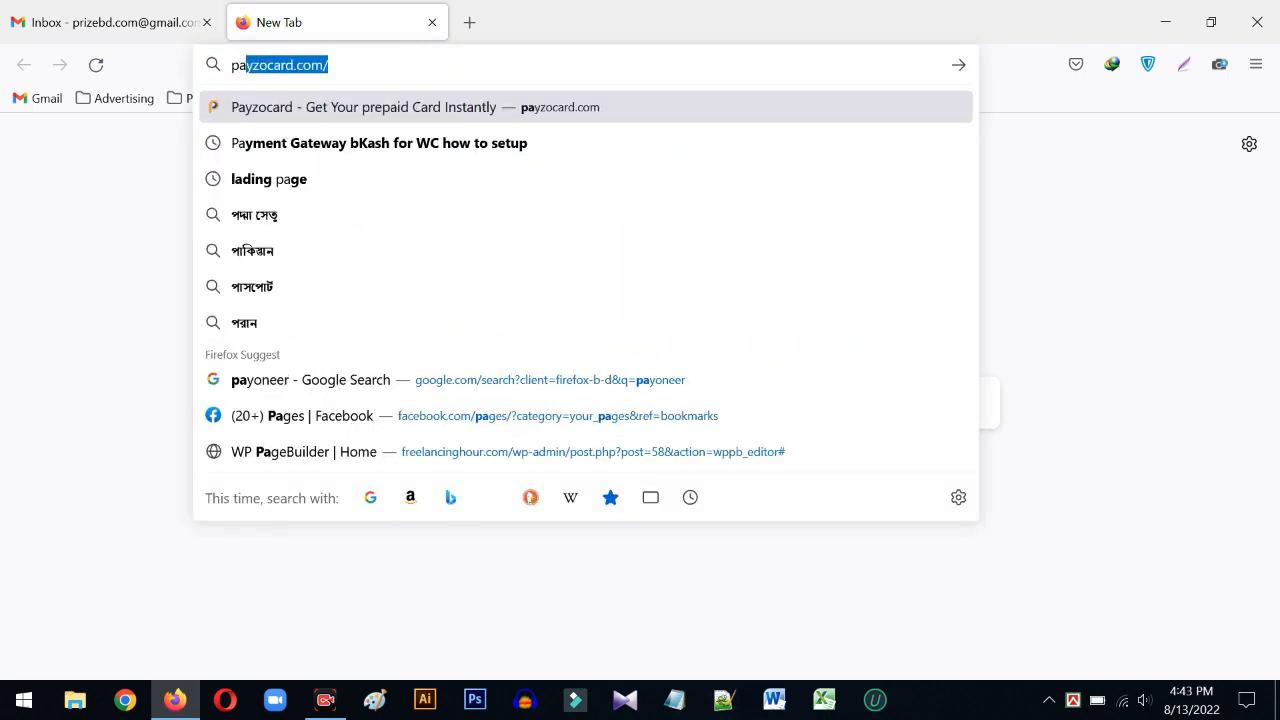
text(y)
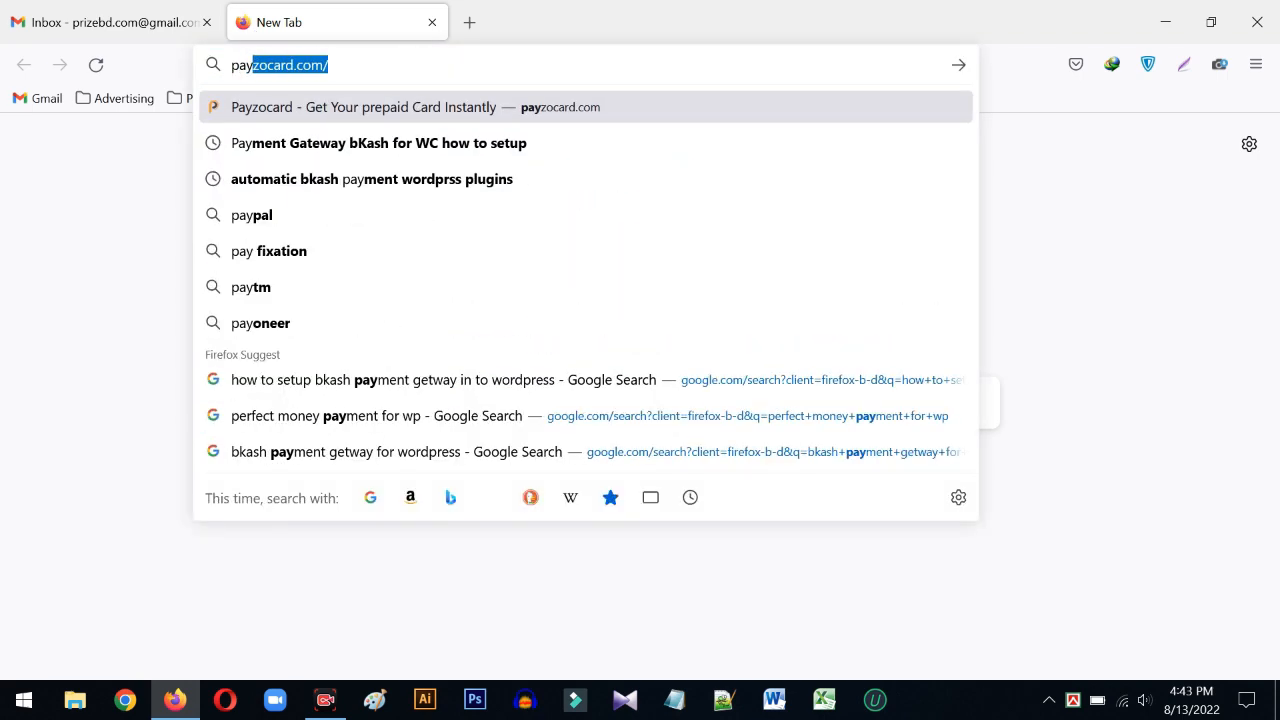
text(onerr)
key(BackSpace)
key(BackSpace)
text(er.com)
key(Return)
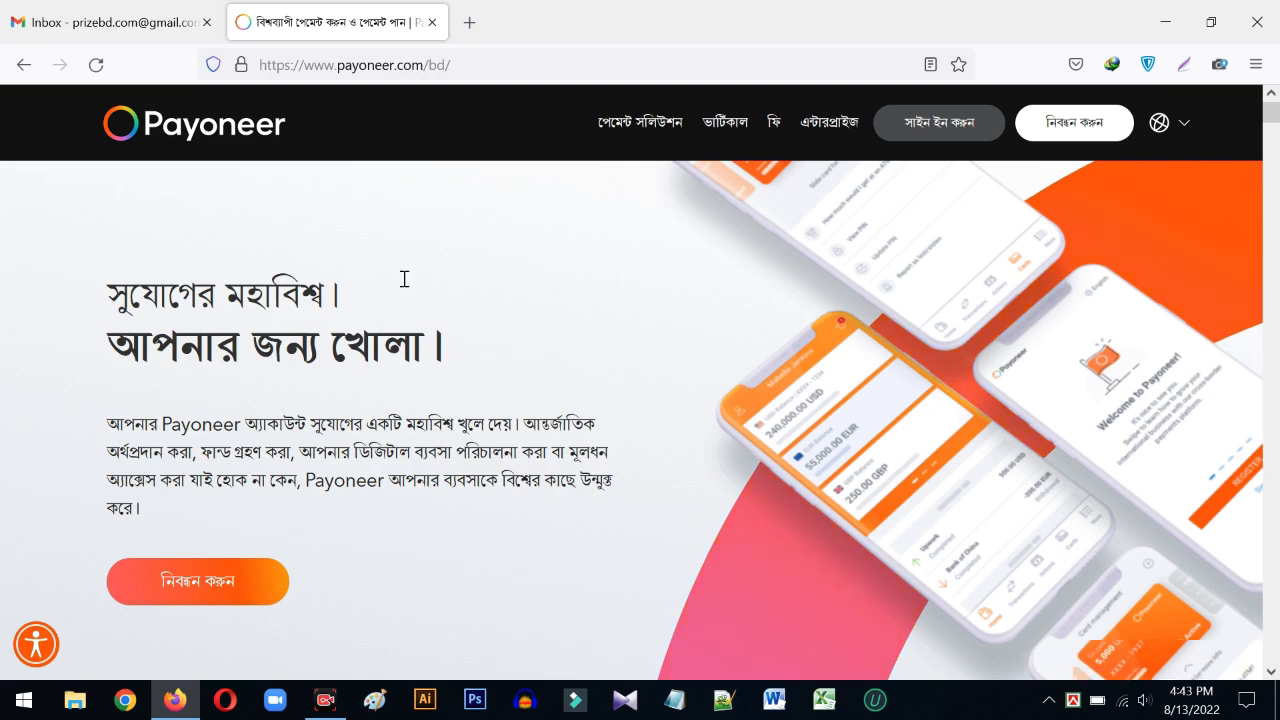
- Change the Payoneer site language to ENGLISH from the globe language menu
scroll(403, 278, down, 2)
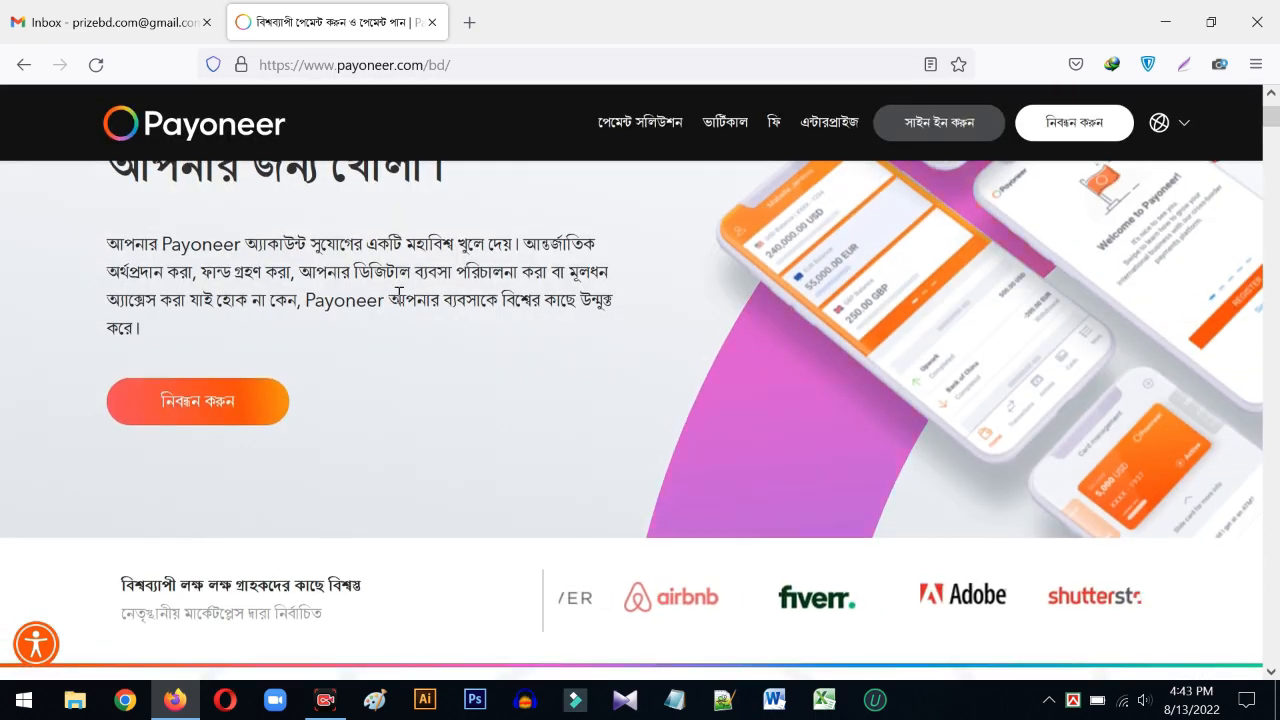
scroll(490, 343, up, 2)
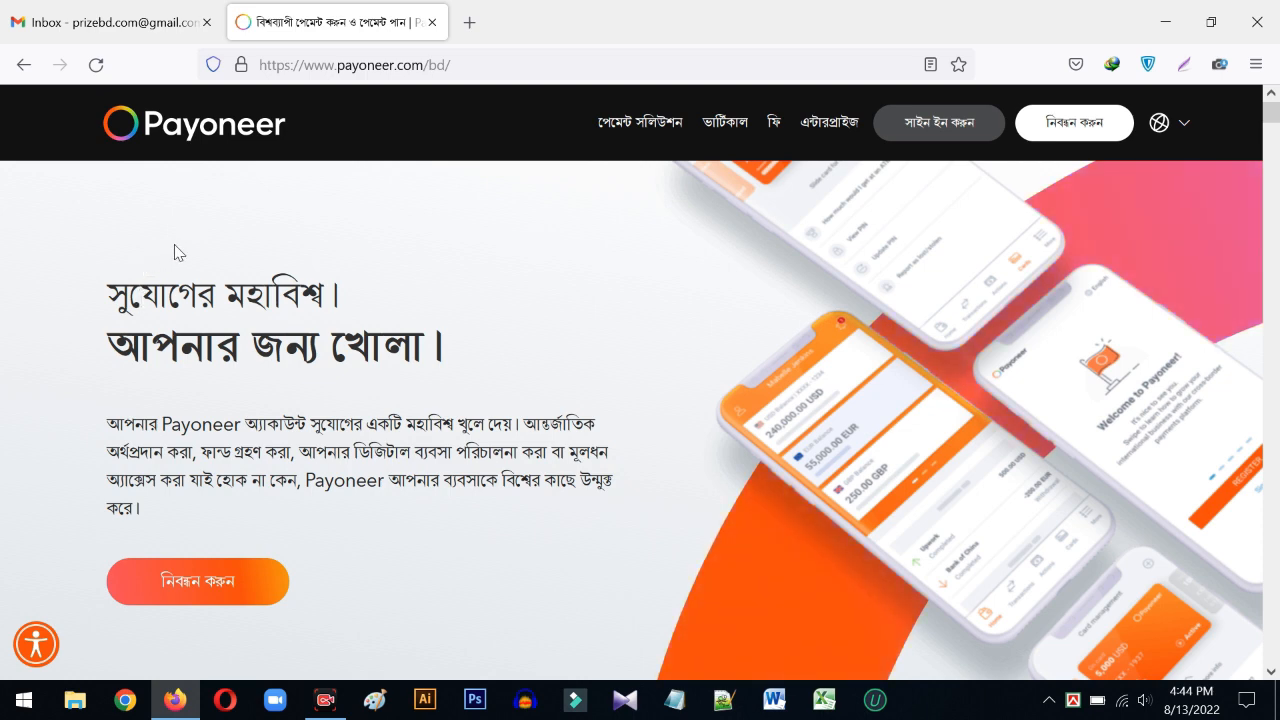
click(1158, 121)
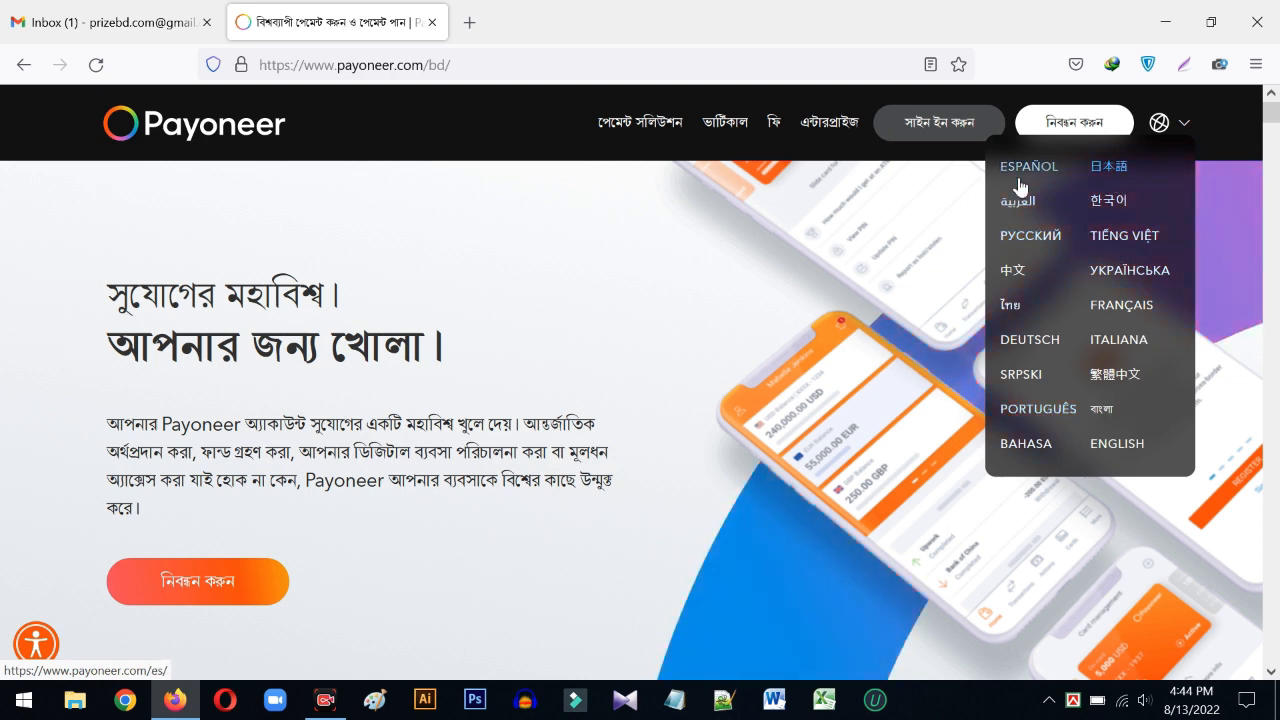
click(1120, 444)
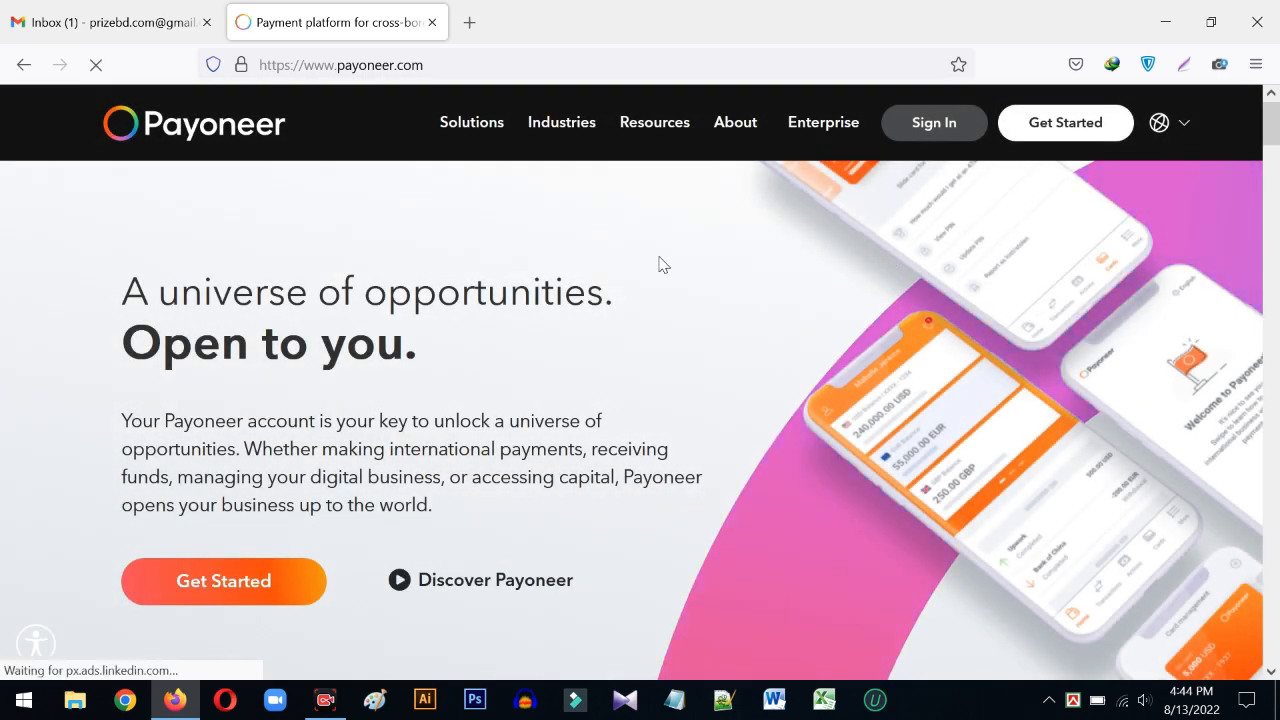
scroll(680, 265, down, 5)
scroll(720, 280, up, 5)
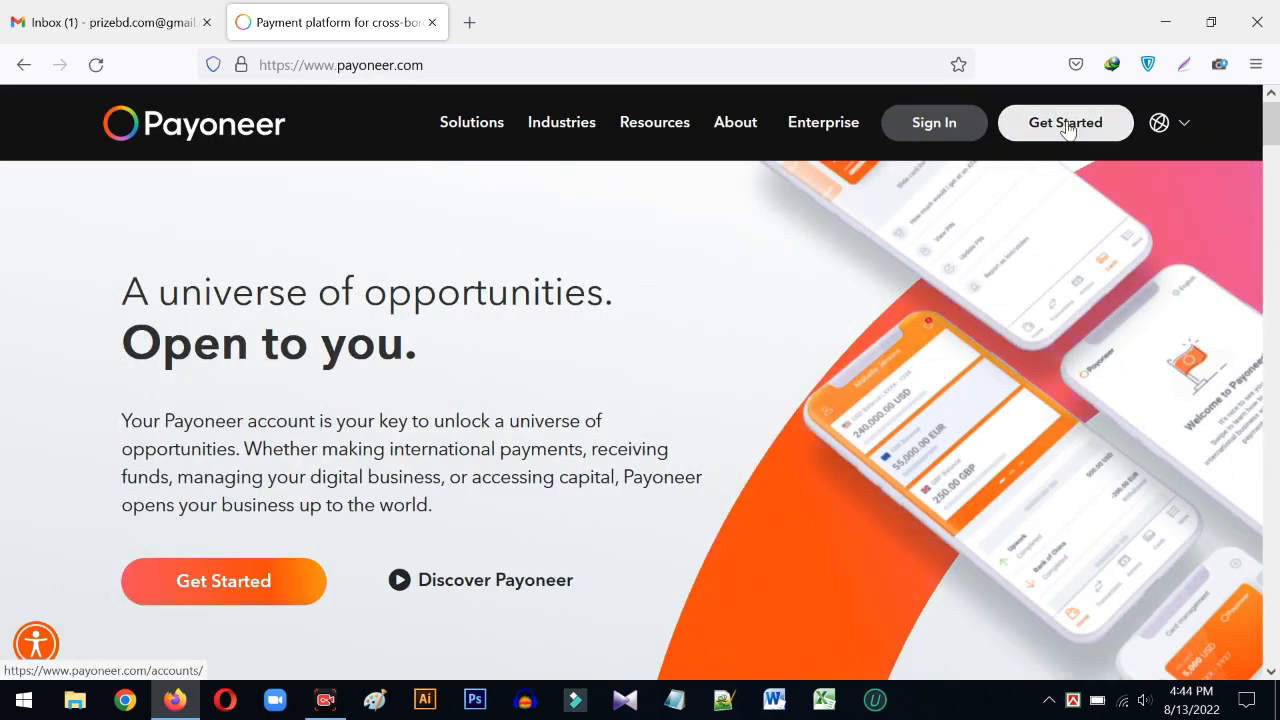
- Start sign-up with Get Started and pick an account-holder card under "I'm a"
click(1068, 128)
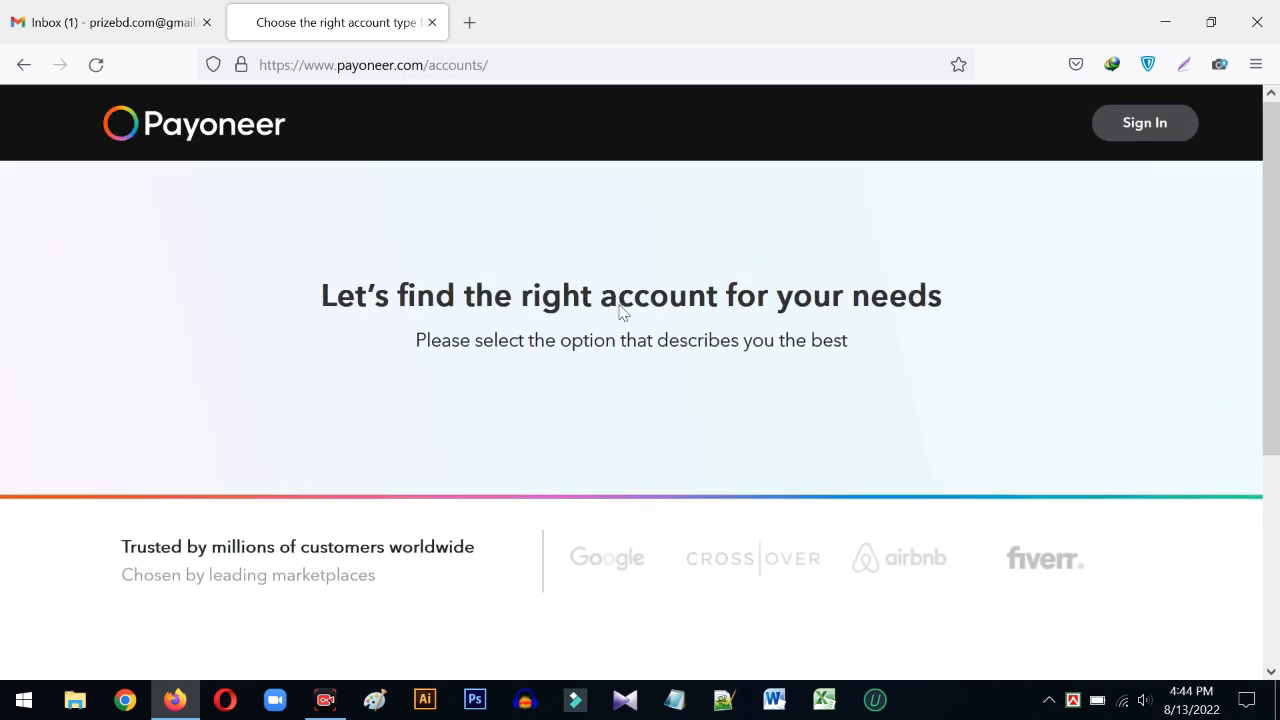
scroll(620, 305, down, 3)
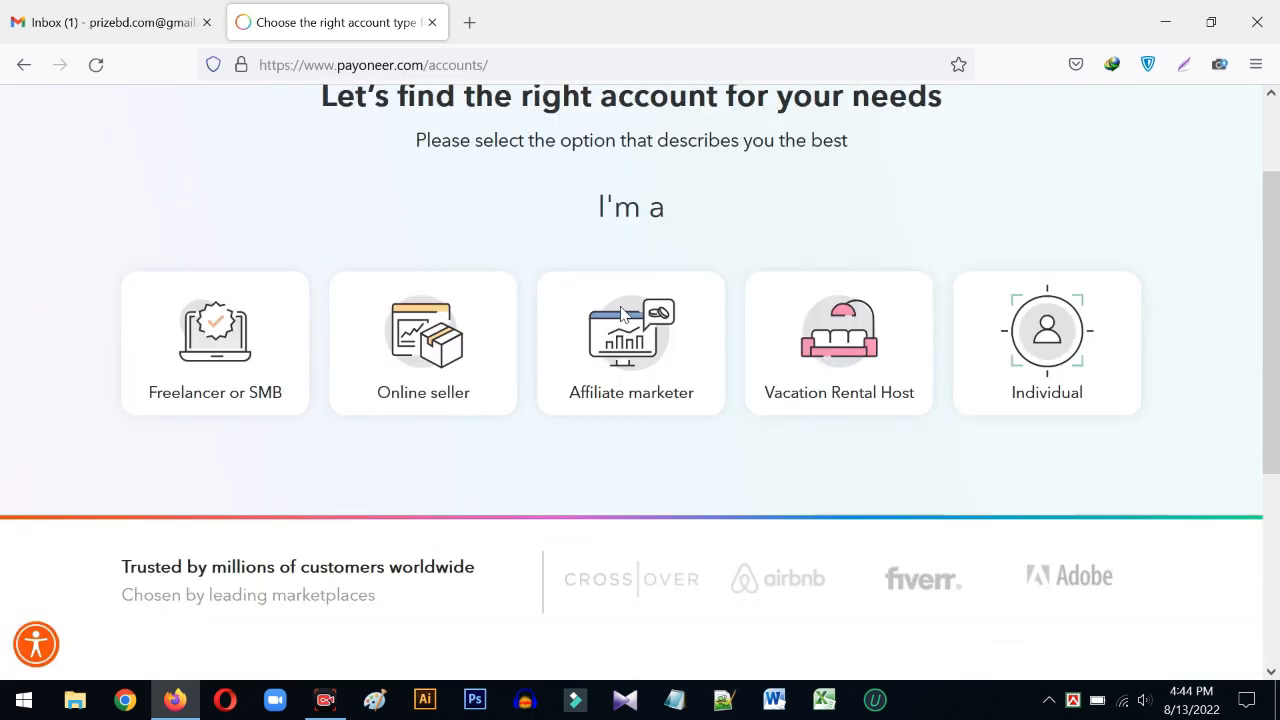
scroll(625, 330, up, 1)
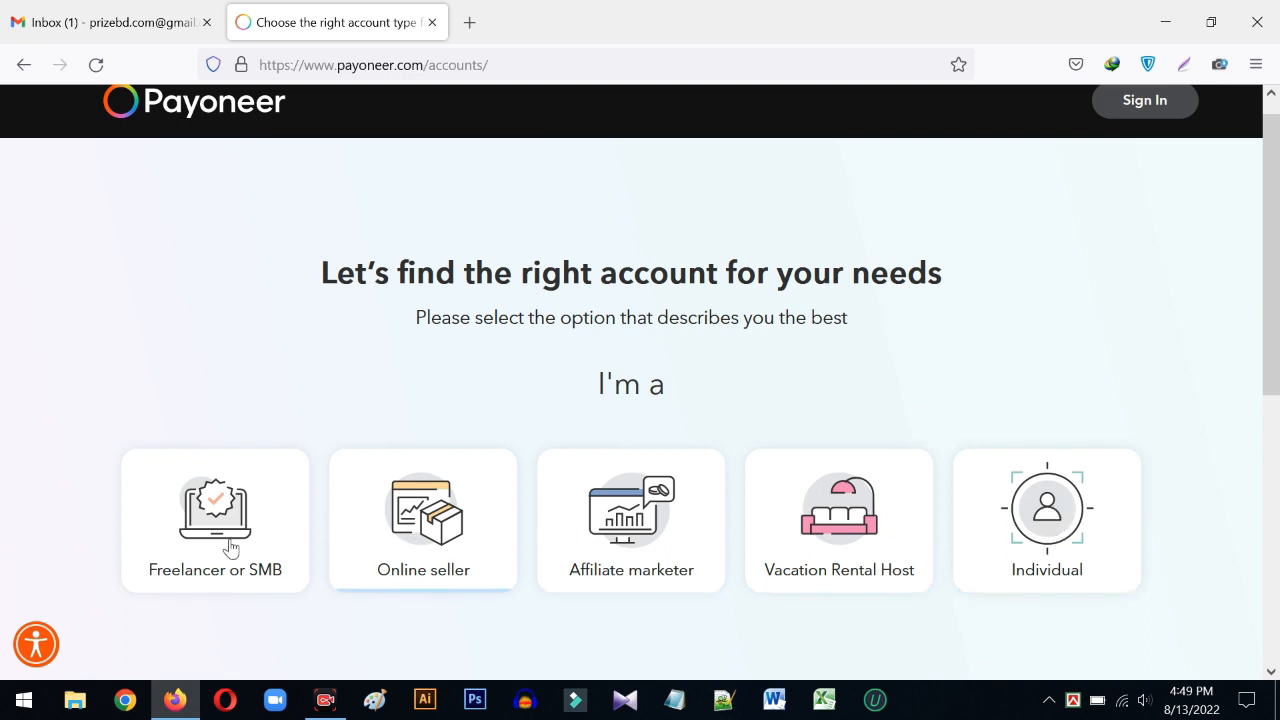
click(1050, 530)
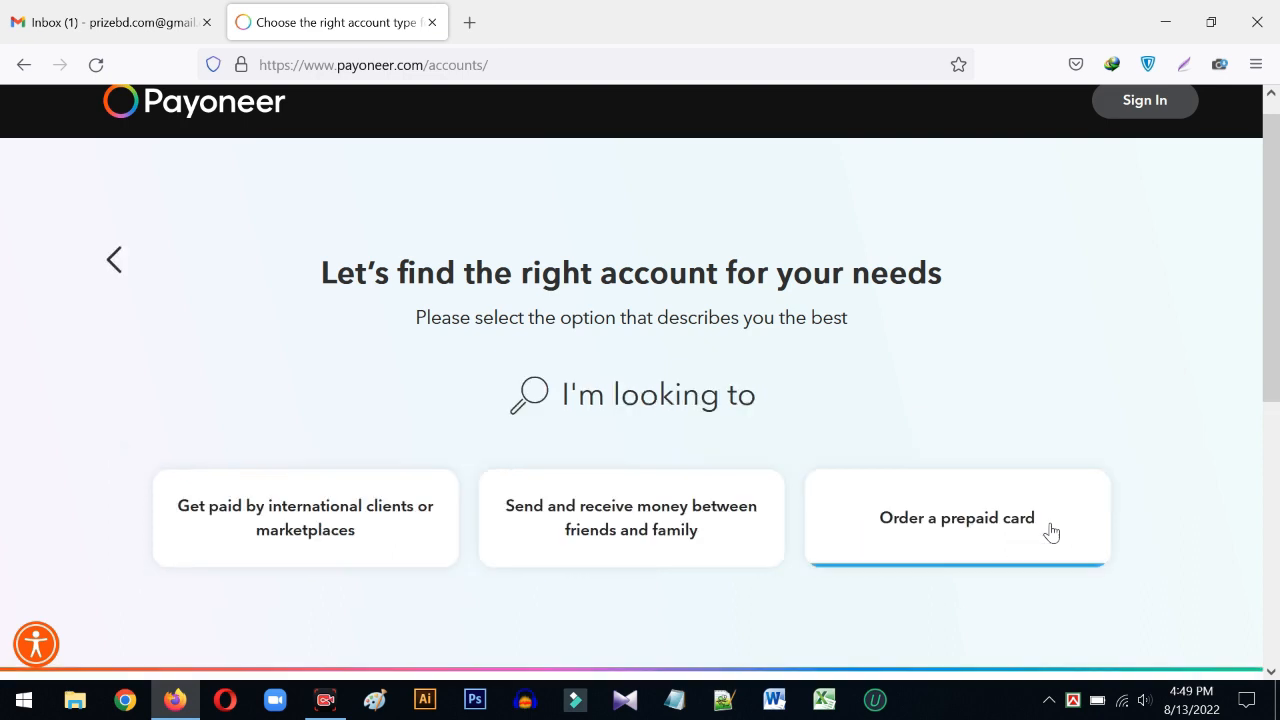
scroll(703, 481, up, 1)
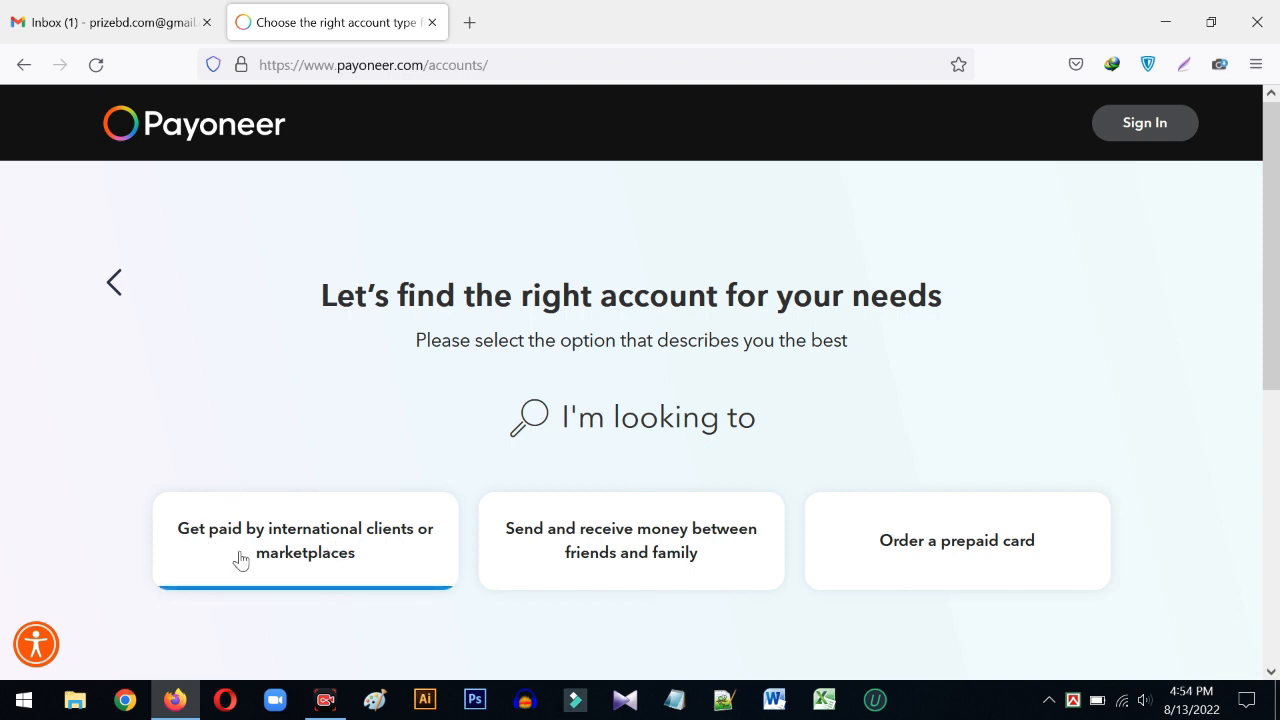
- Choose 'Get paid by international clients or marketplaces' and register on the Freelancer card
click(345, 543)
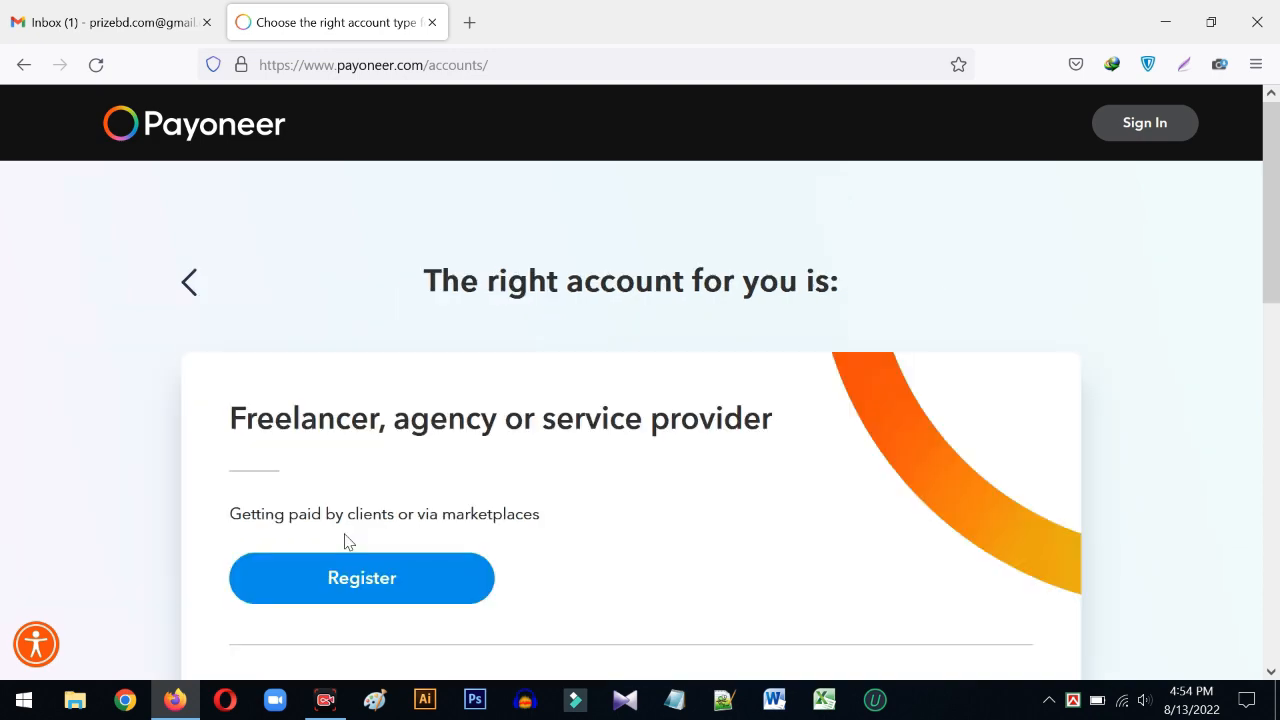
scroll(400, 446, down, 2)
scroll(337, 415, up, 2)
scroll(383, 414, down, 2)
click(349, 407)
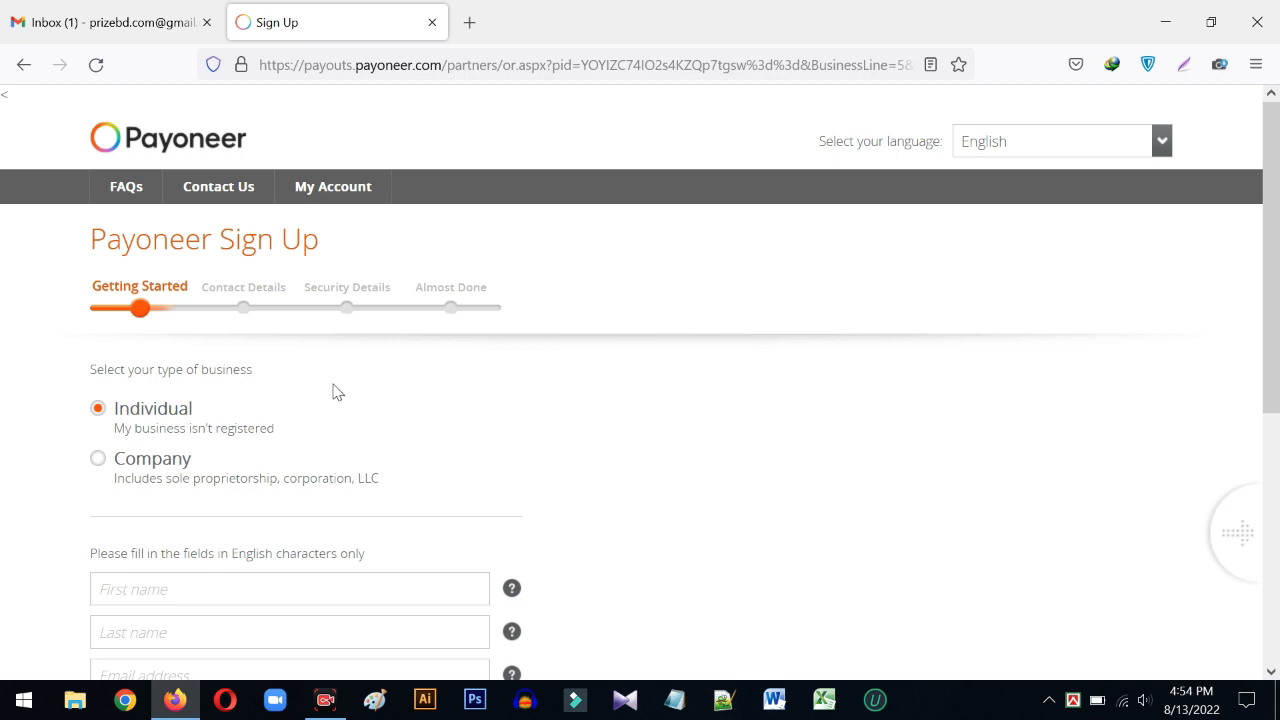
scroll(327, 403, down, 2)
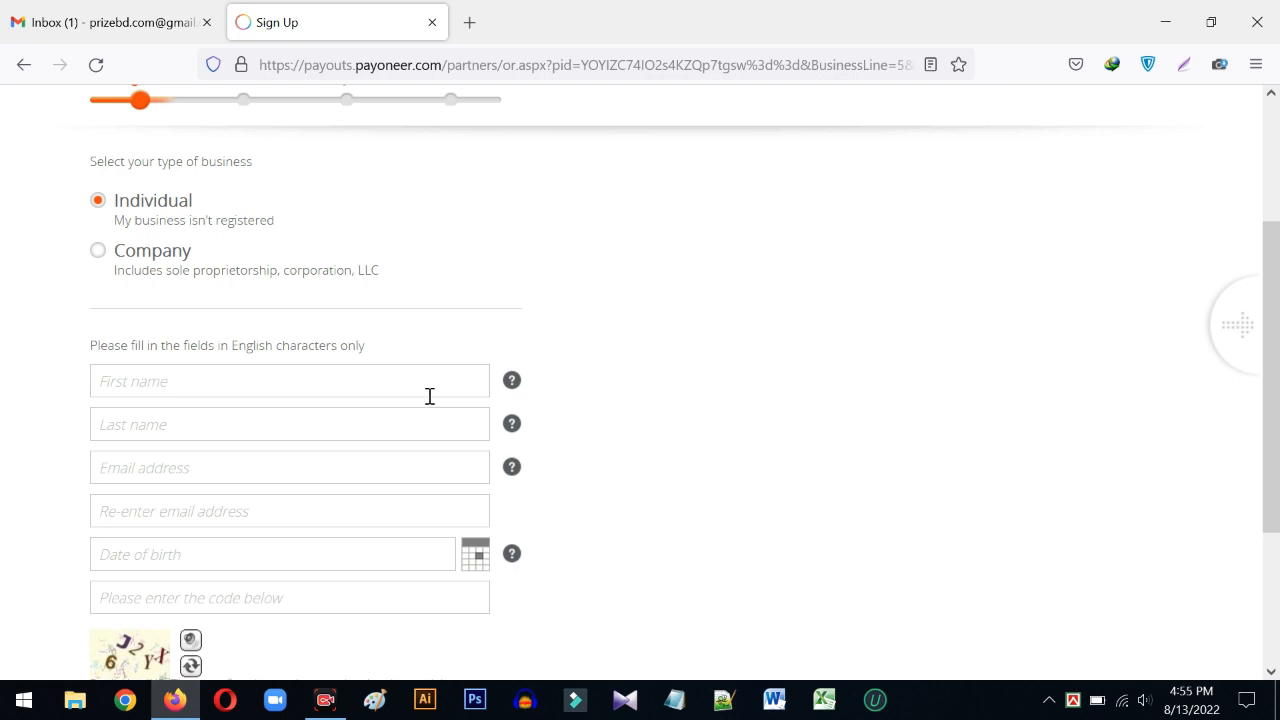
click(155, 376)
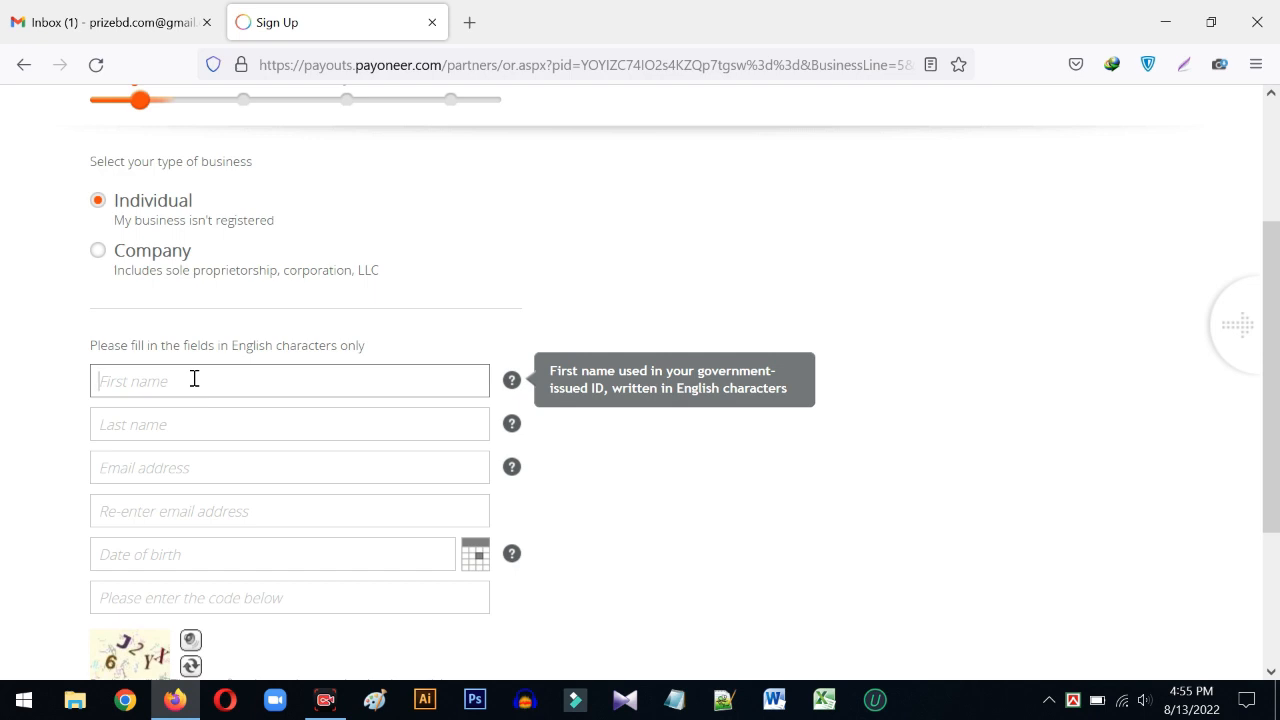
click(215, 424)
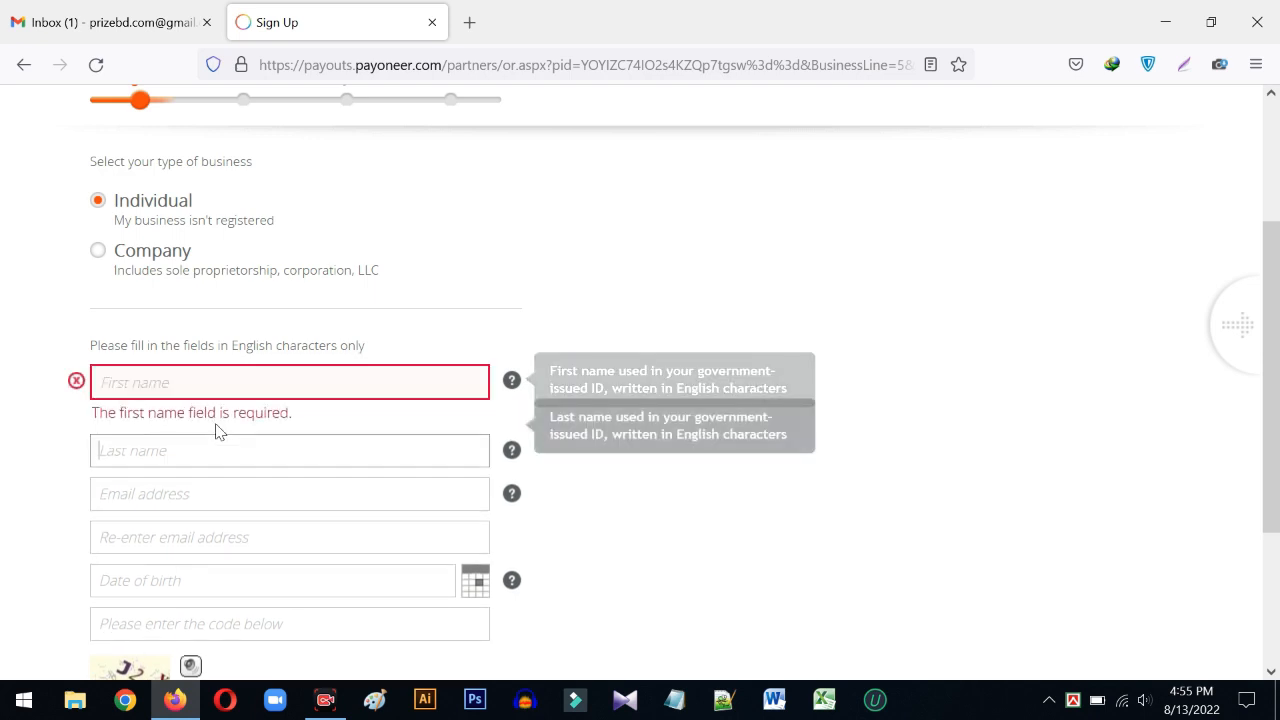
click(177, 380)
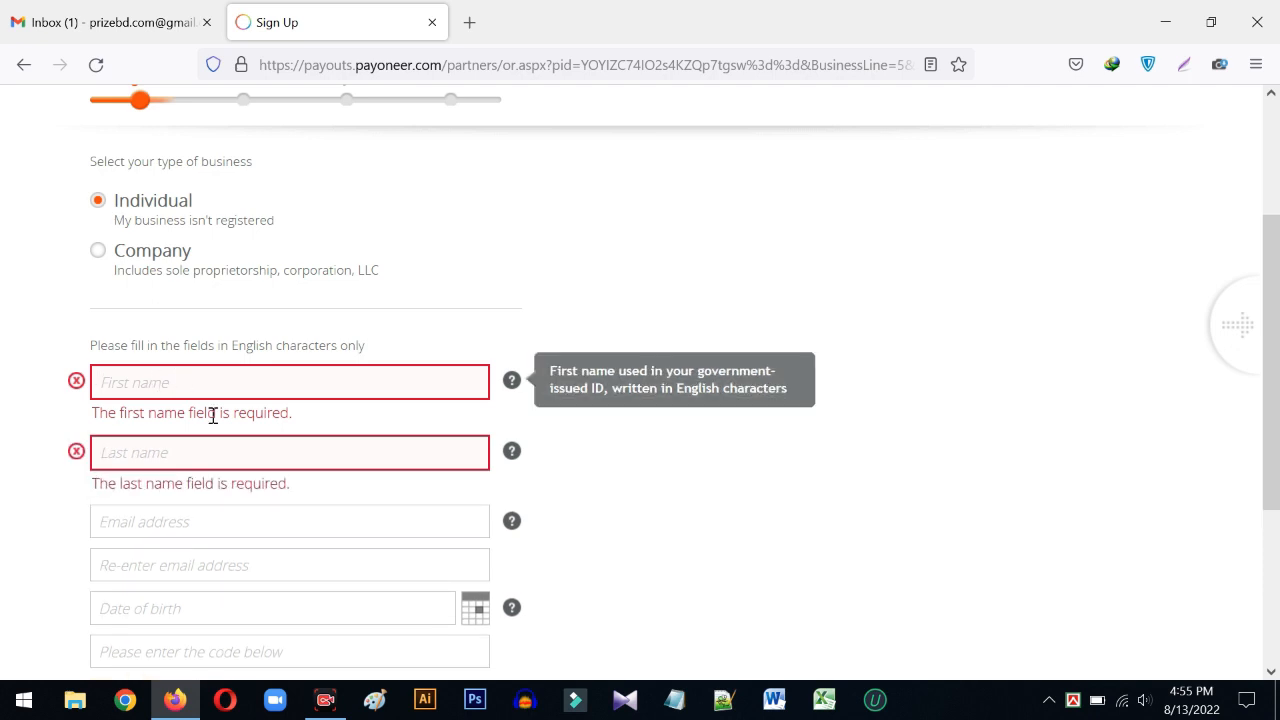
click(168, 457)
click(175, 527)
scroll(175, 527, down, 2)
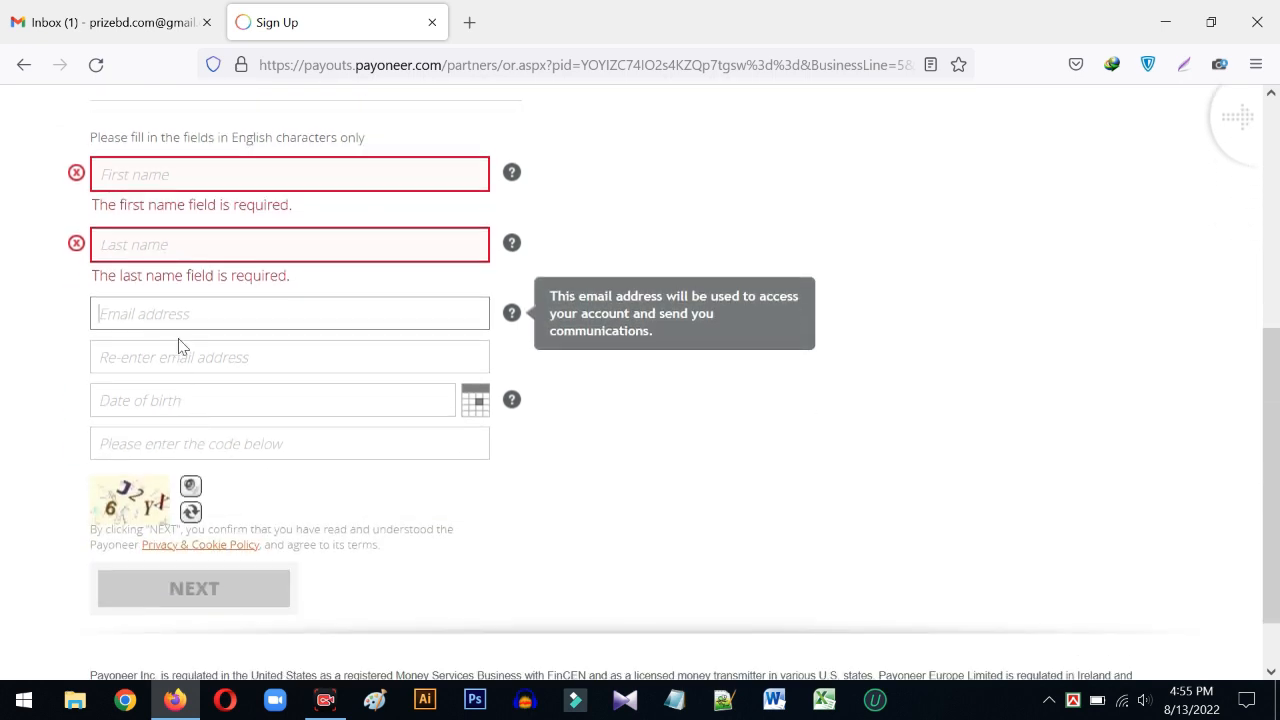
click(90, 25)
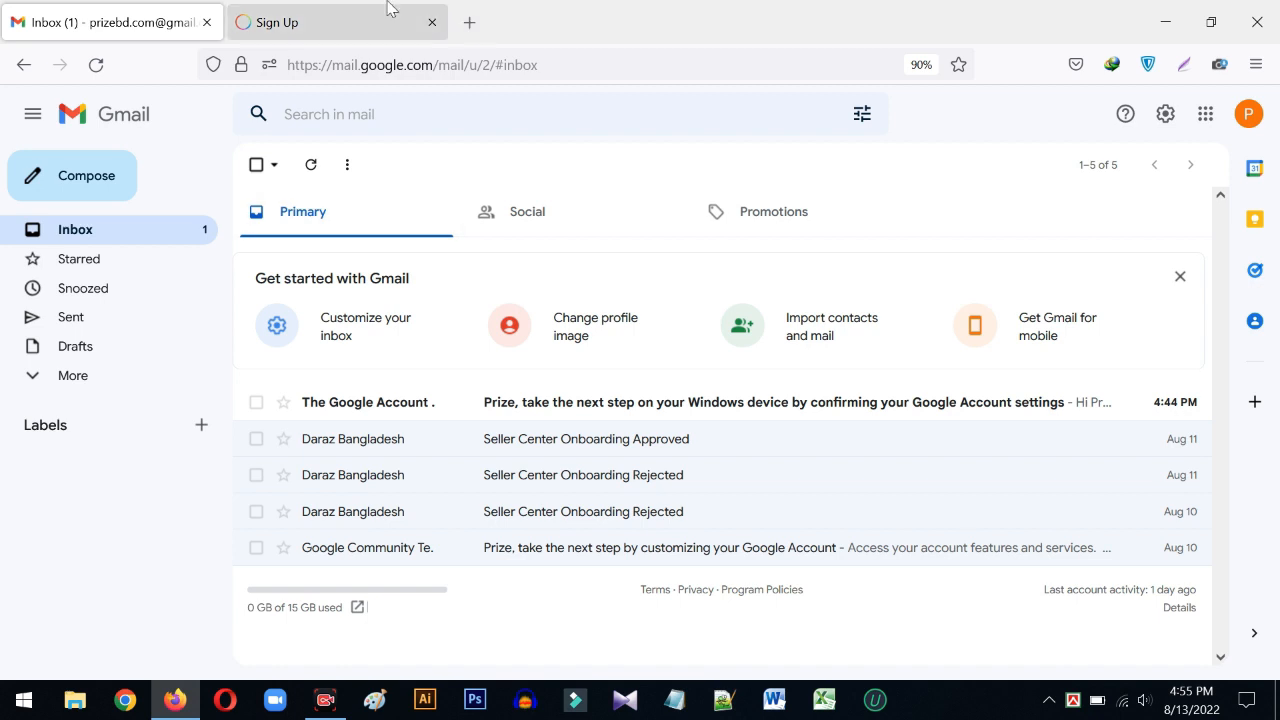
click(311, 30)
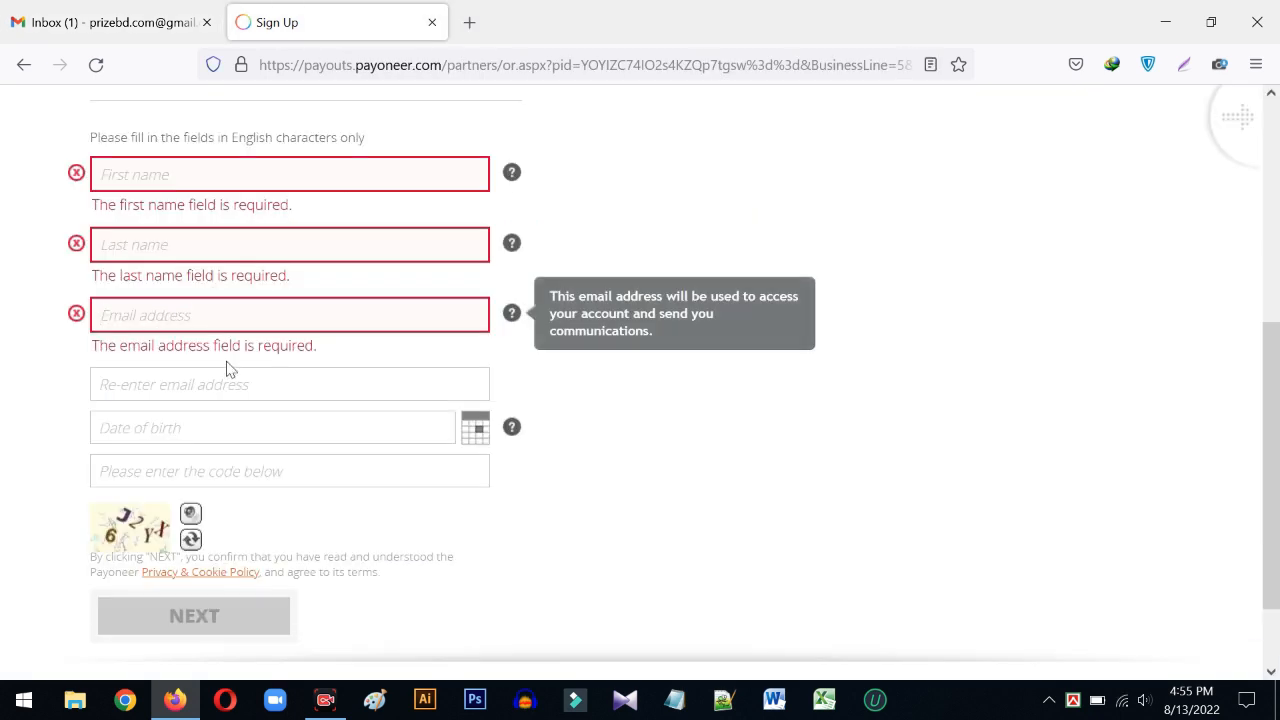
click(201, 387)
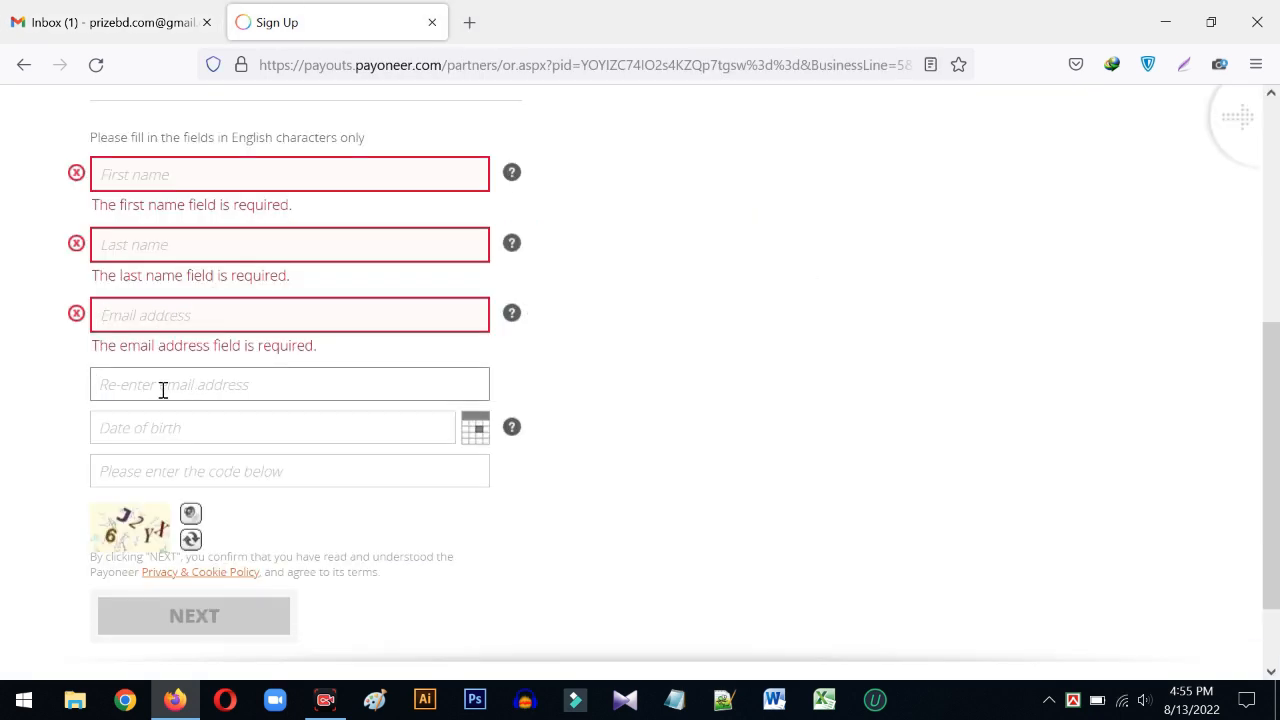
click(189, 426)
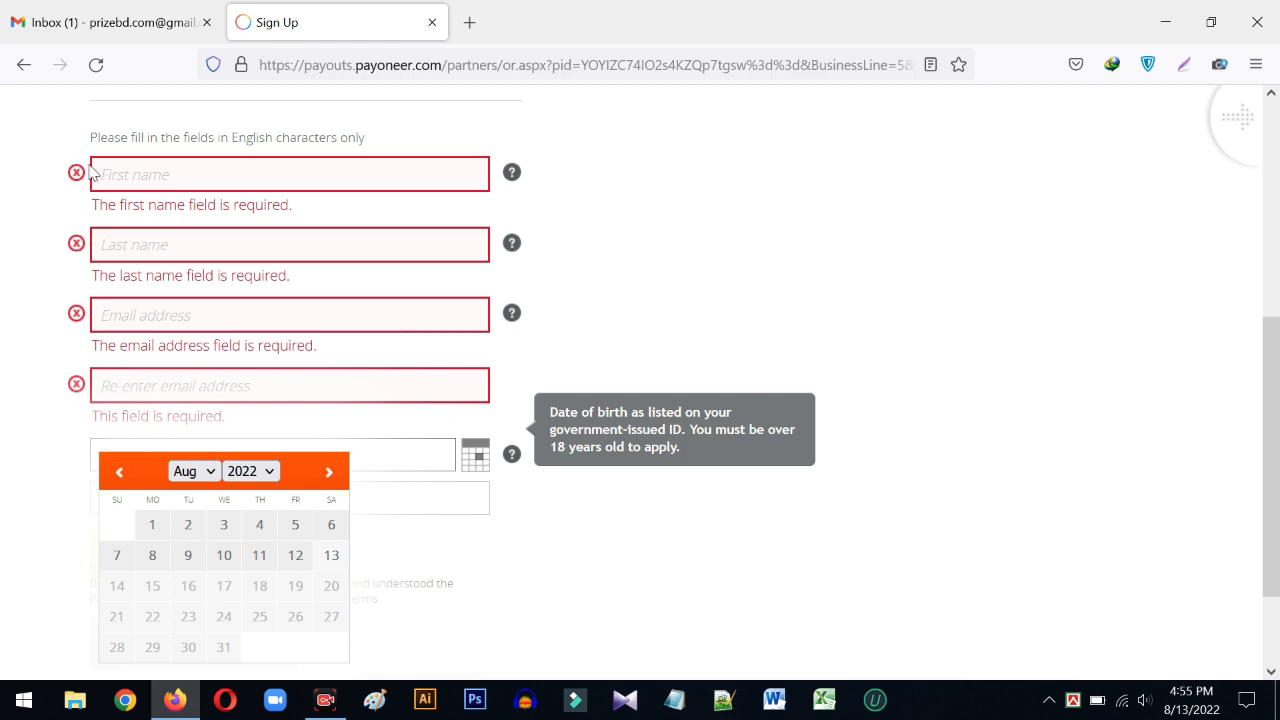
click(630, 266)
click(243, 177)
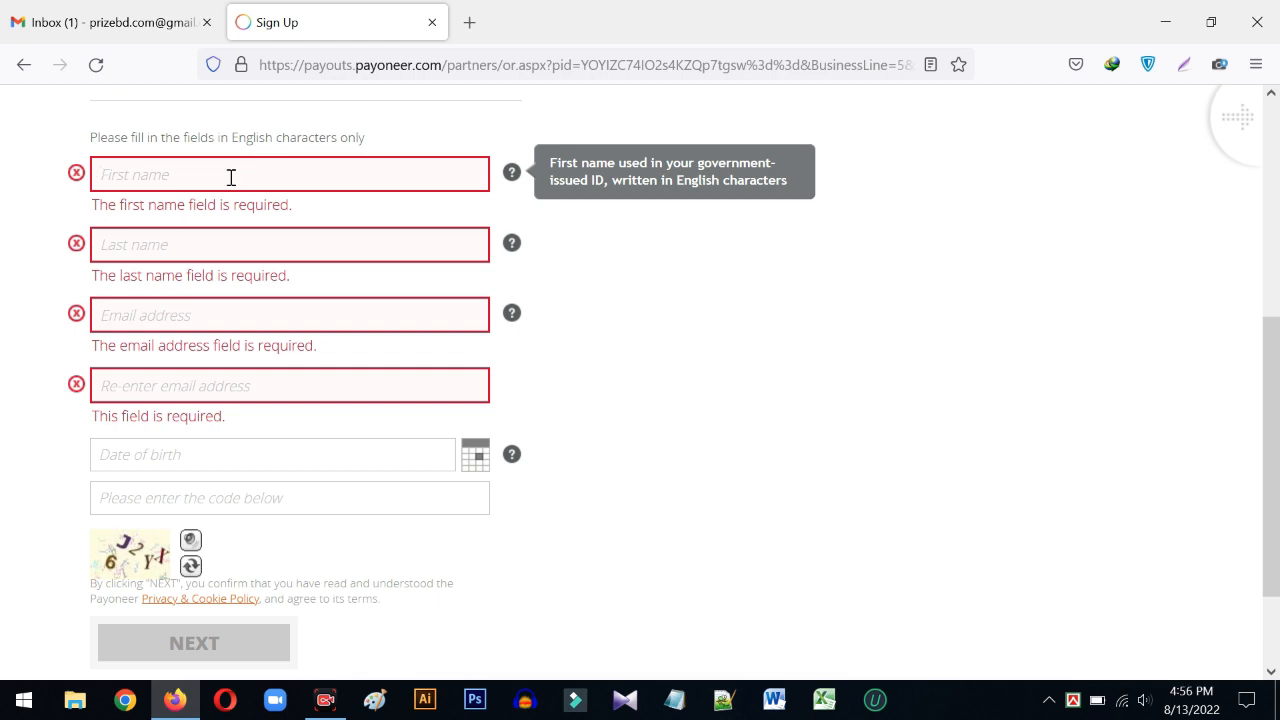
click(199, 250)
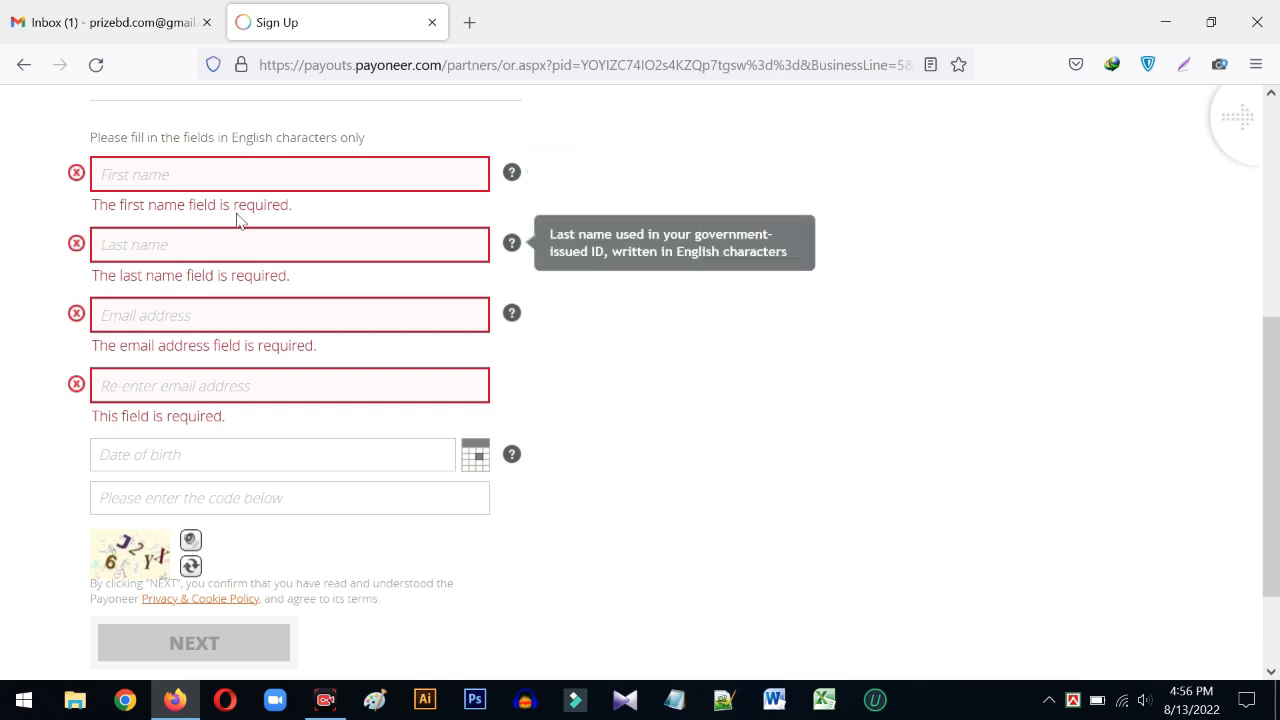
click(176, 315)
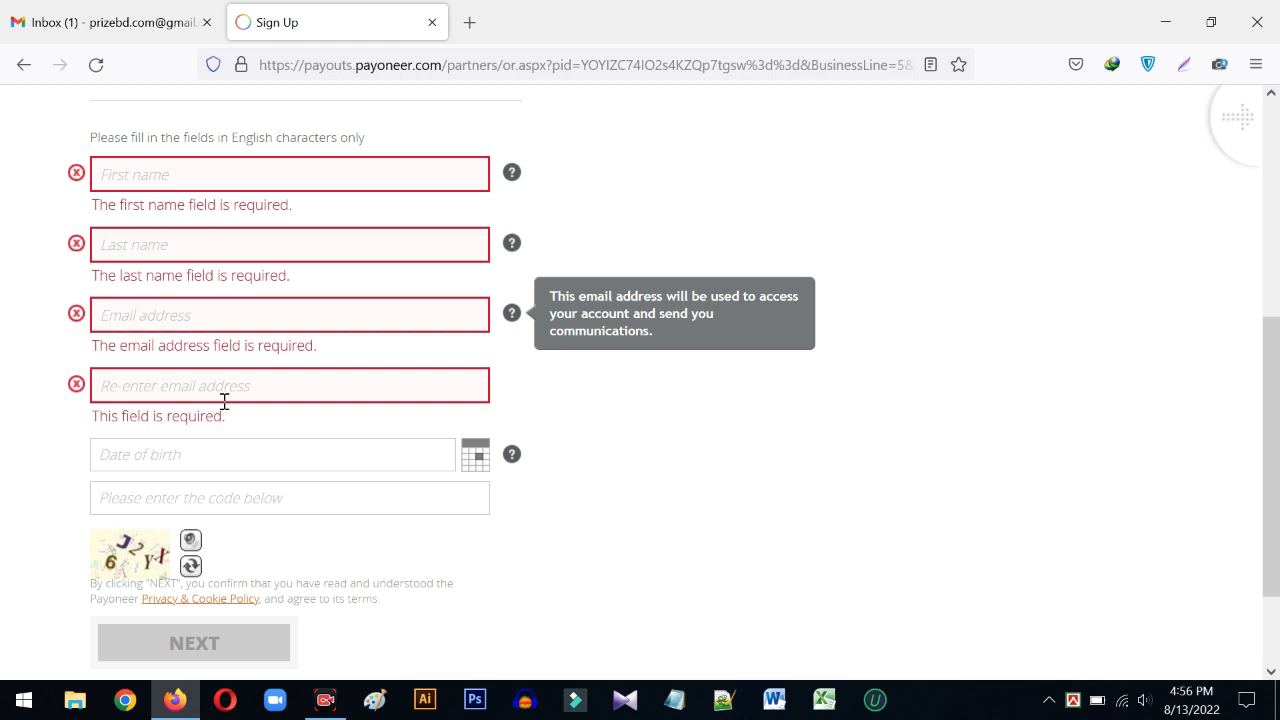
click(148, 454)
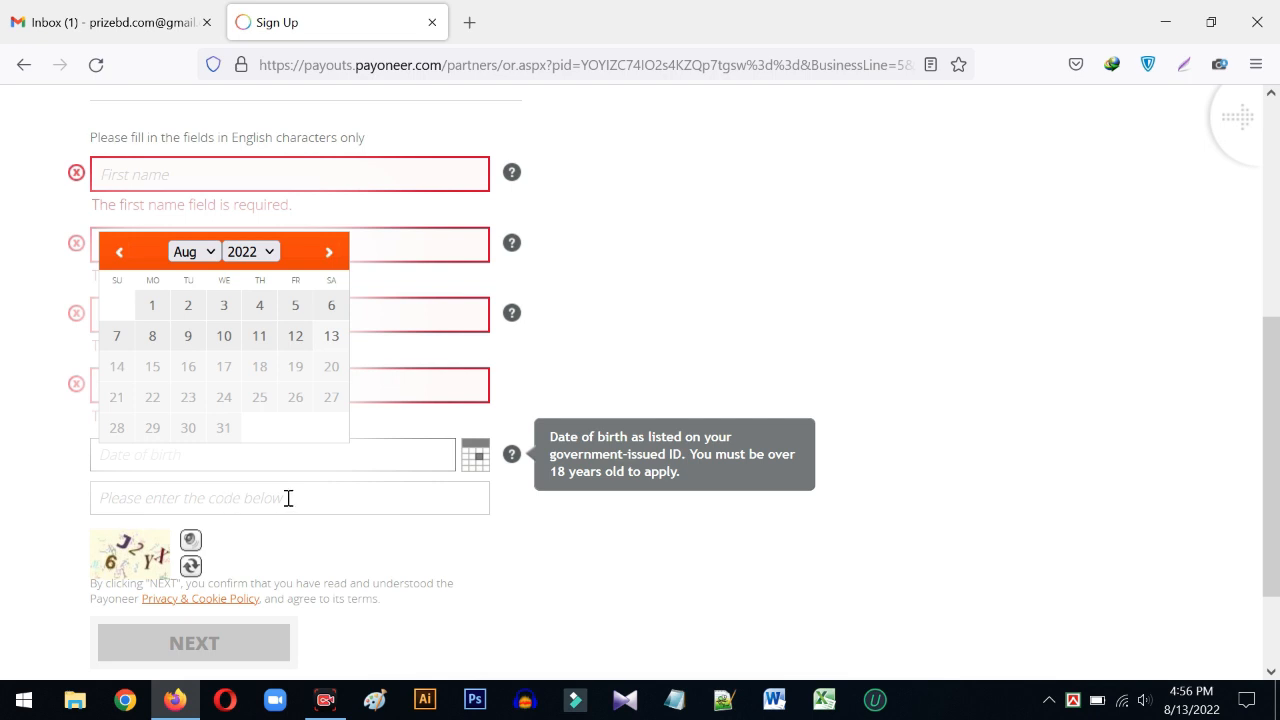
click(235, 498)
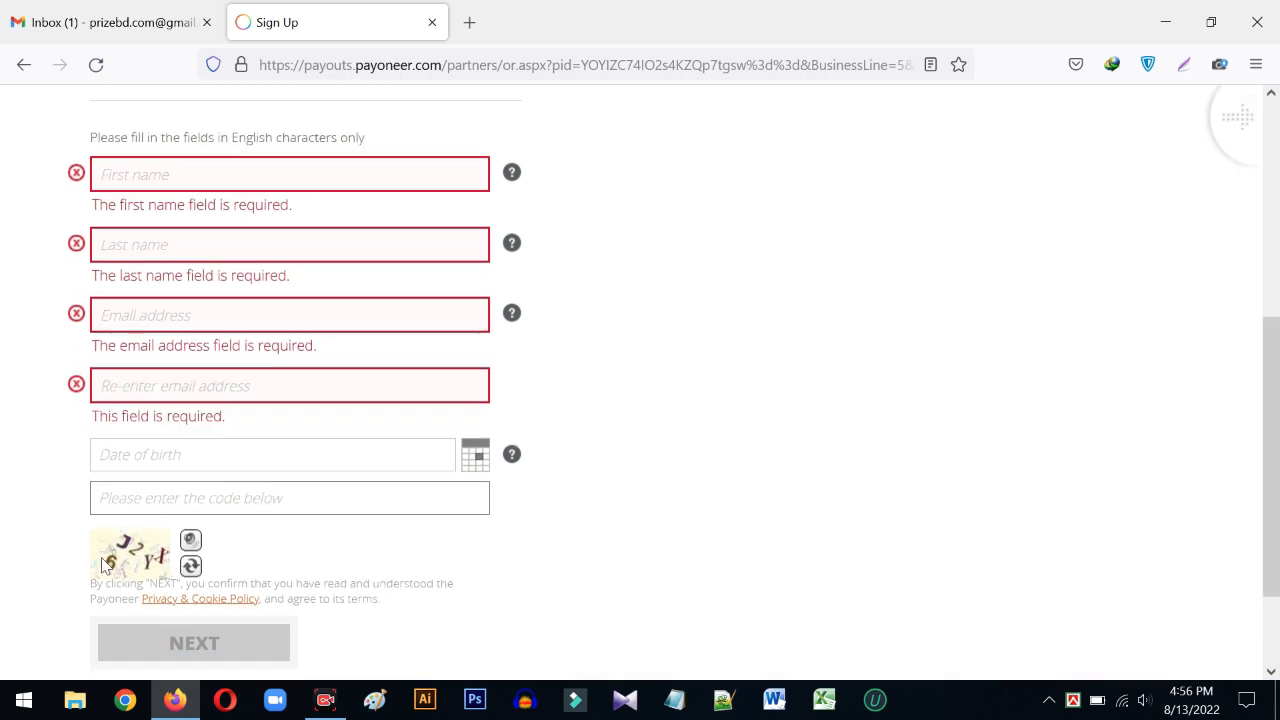
click(141, 501)
scroll(180, 540, down, 2)
scroll(263, 520, up, 5)
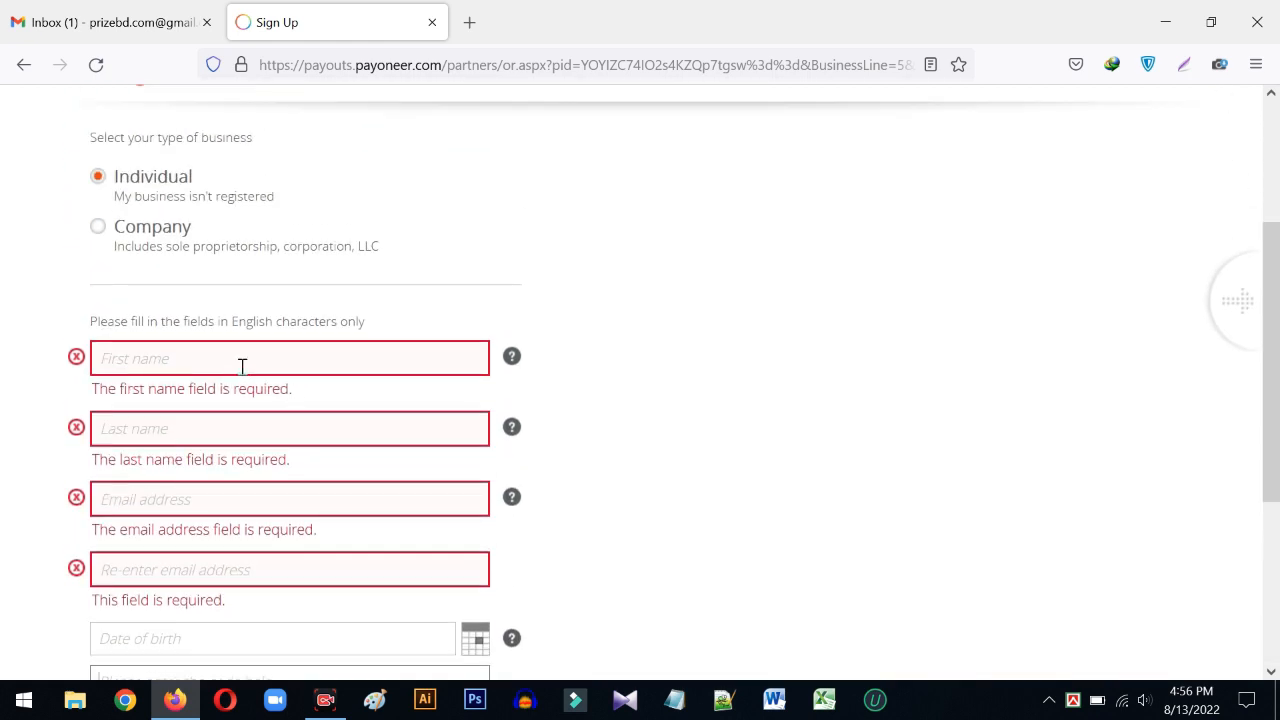
- Fill in the first name and the other personal detail fields
click(242, 366)
text(Md)
click(75, 700)
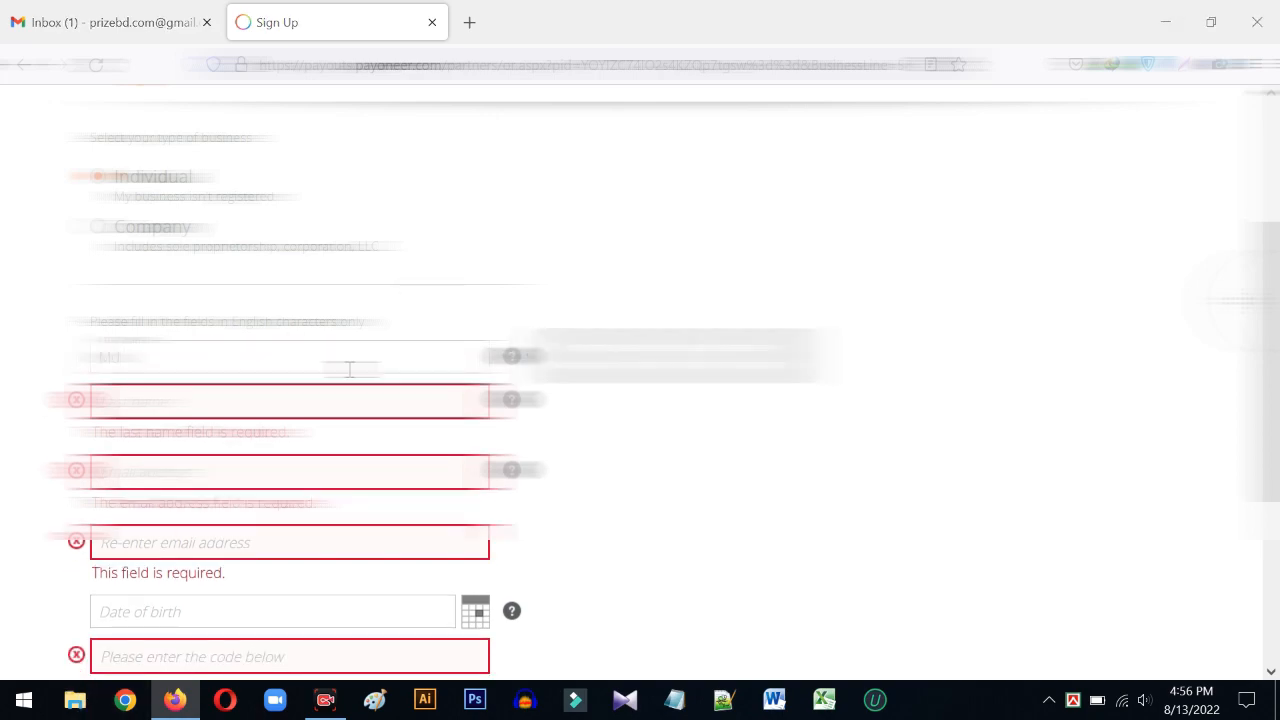
click(886, 425)
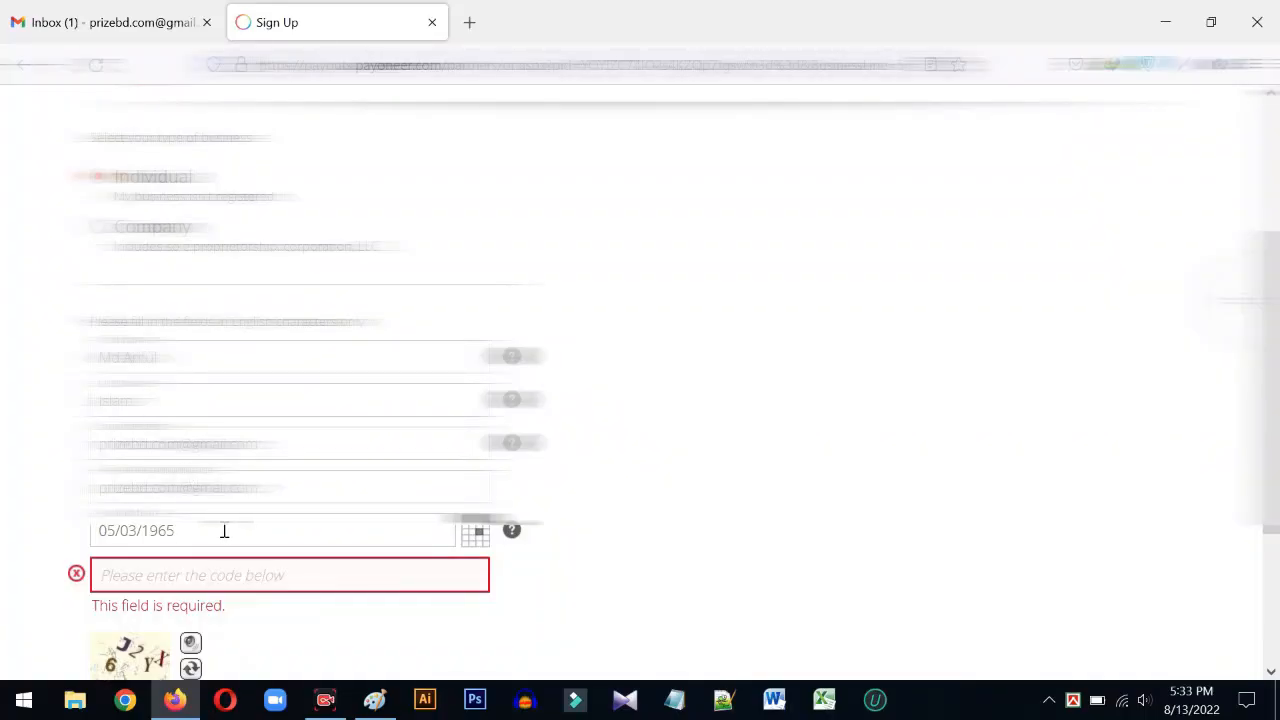
scroll(206, 574, down, 2)
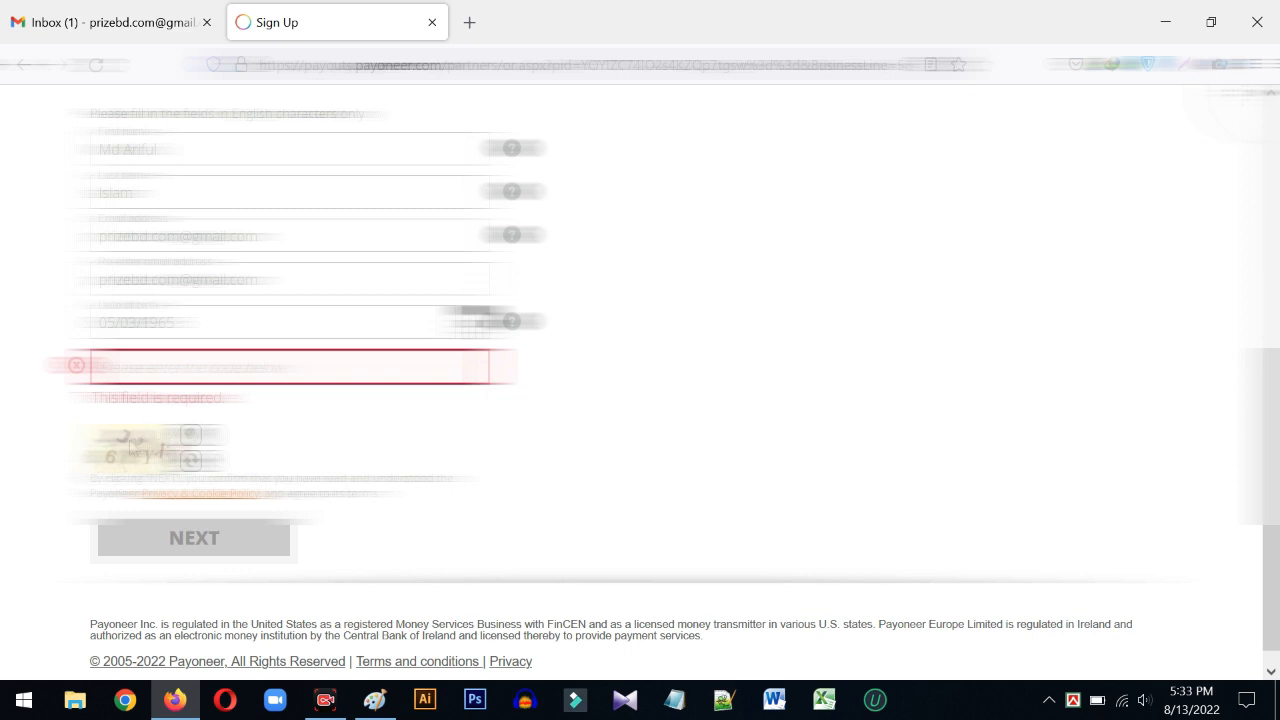
- Enter the captcha code and submit the first sign-up step
click(164, 364)
text(6j2yk)
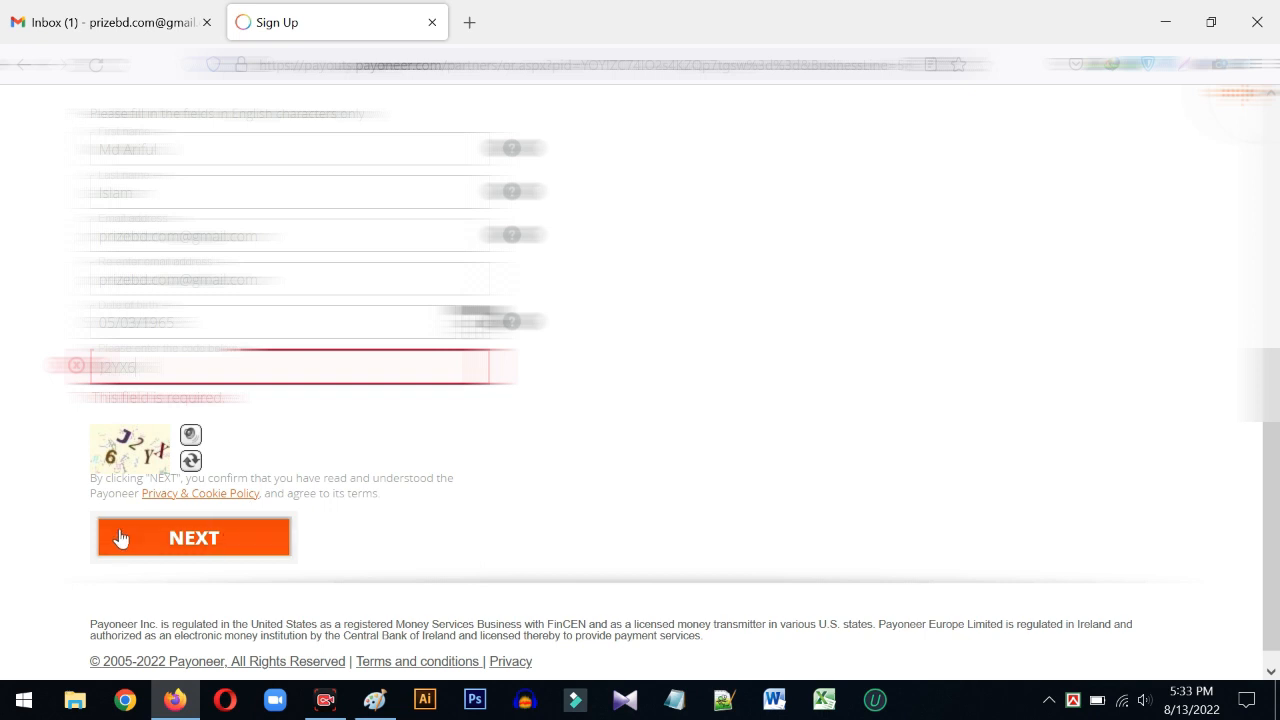
click(180, 536)
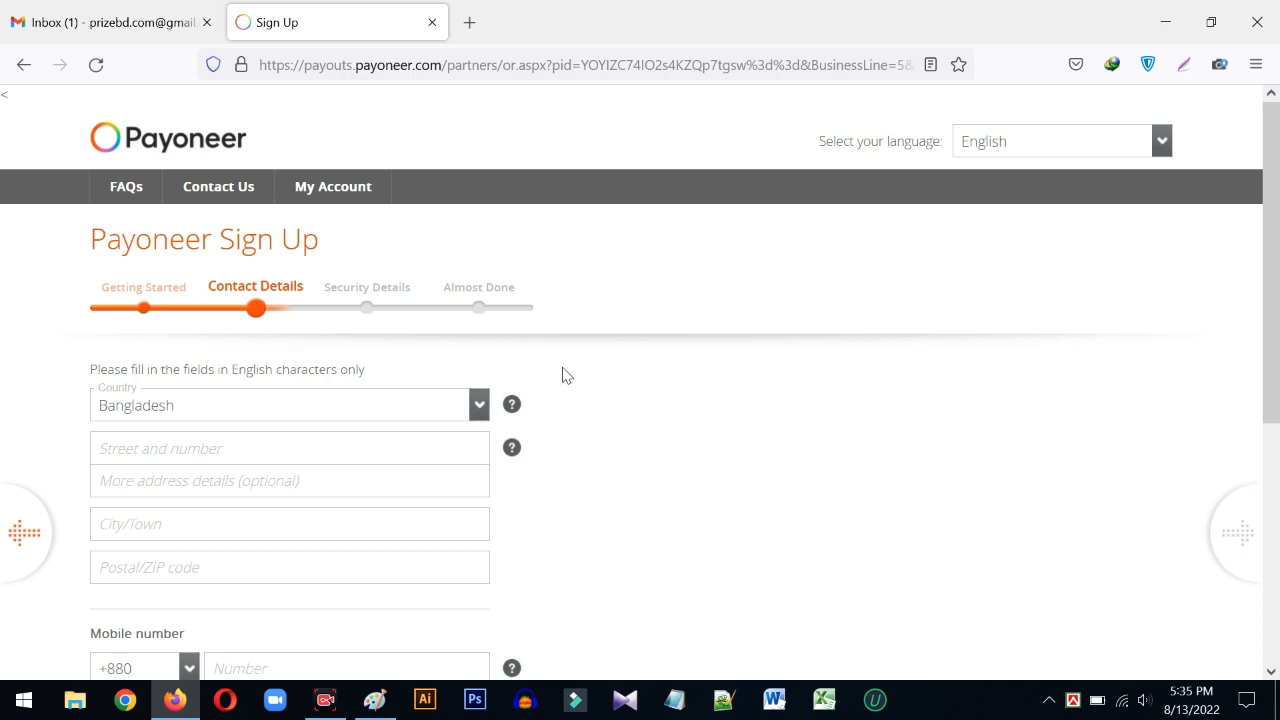
scroll(300, 415, down, 1)
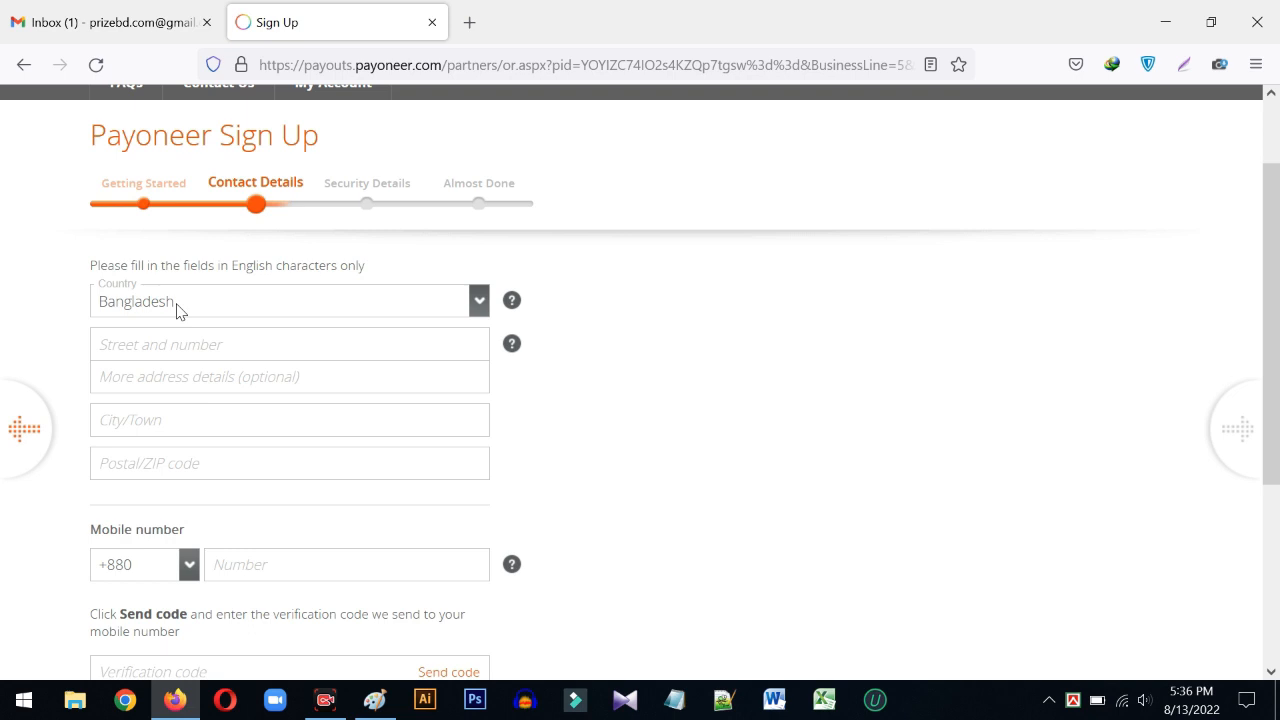
click(190, 345)
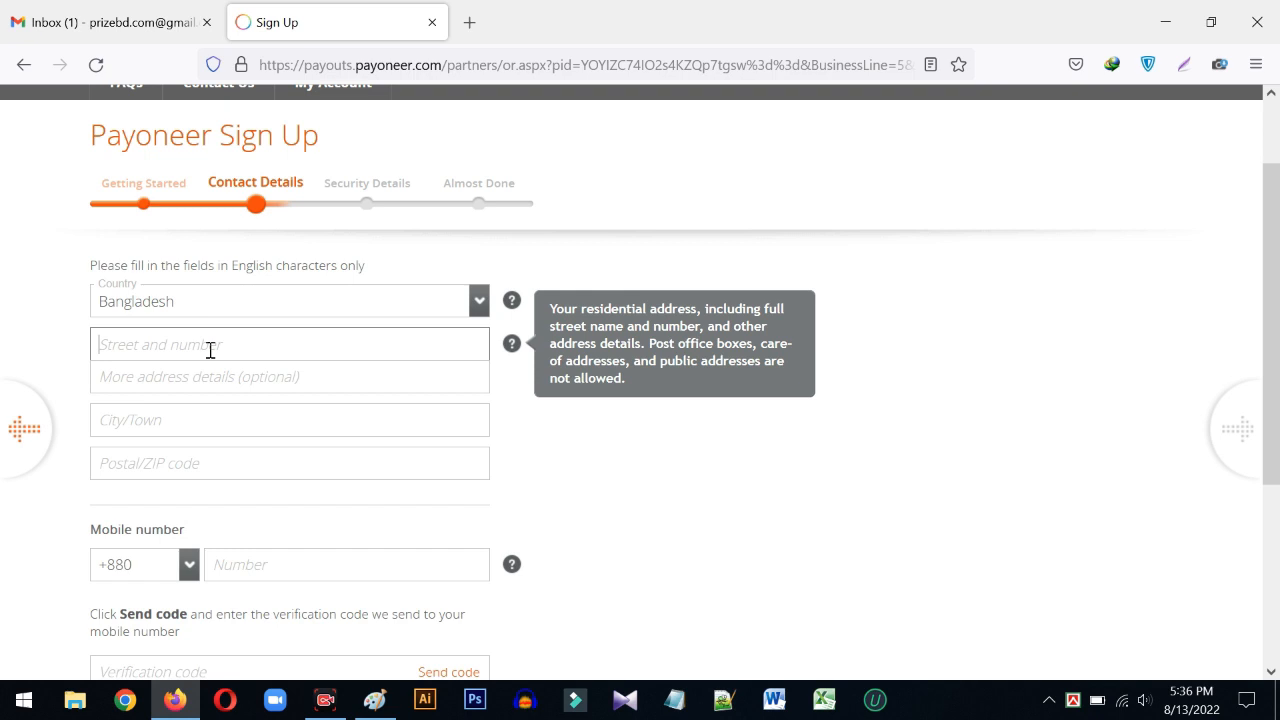
click(166, 380)
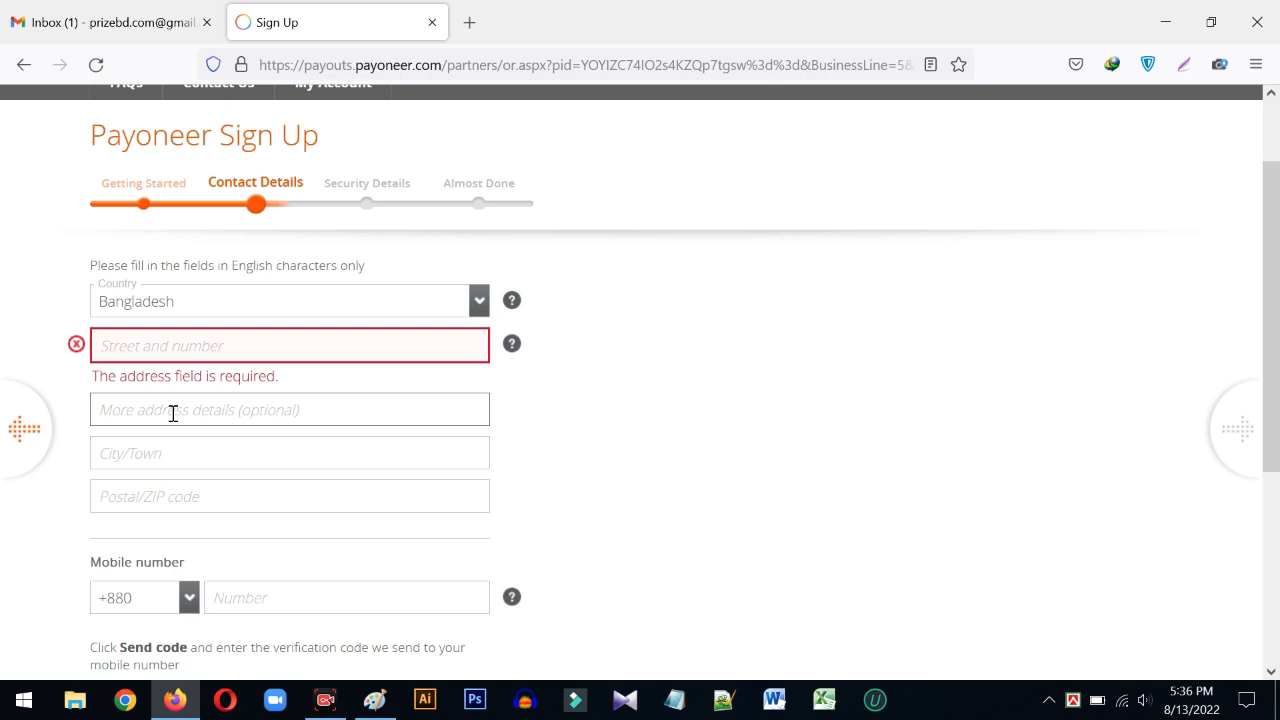
click(155, 458)
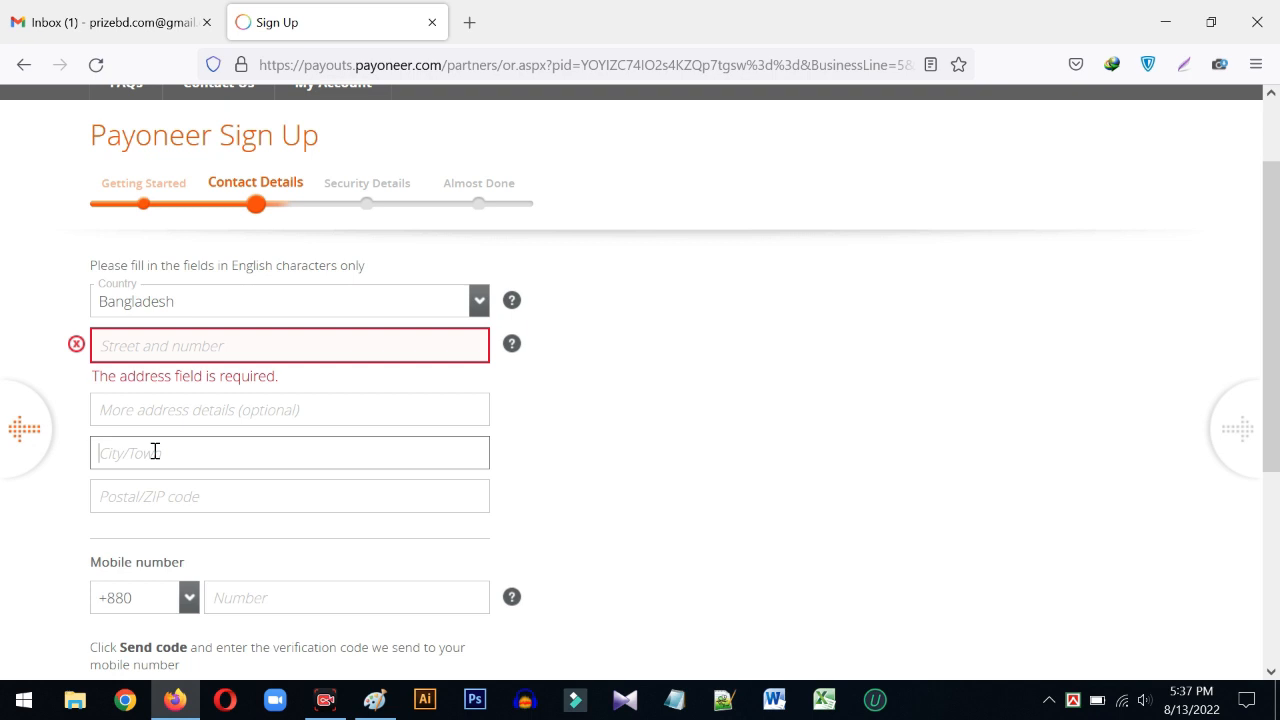
click(170, 503)
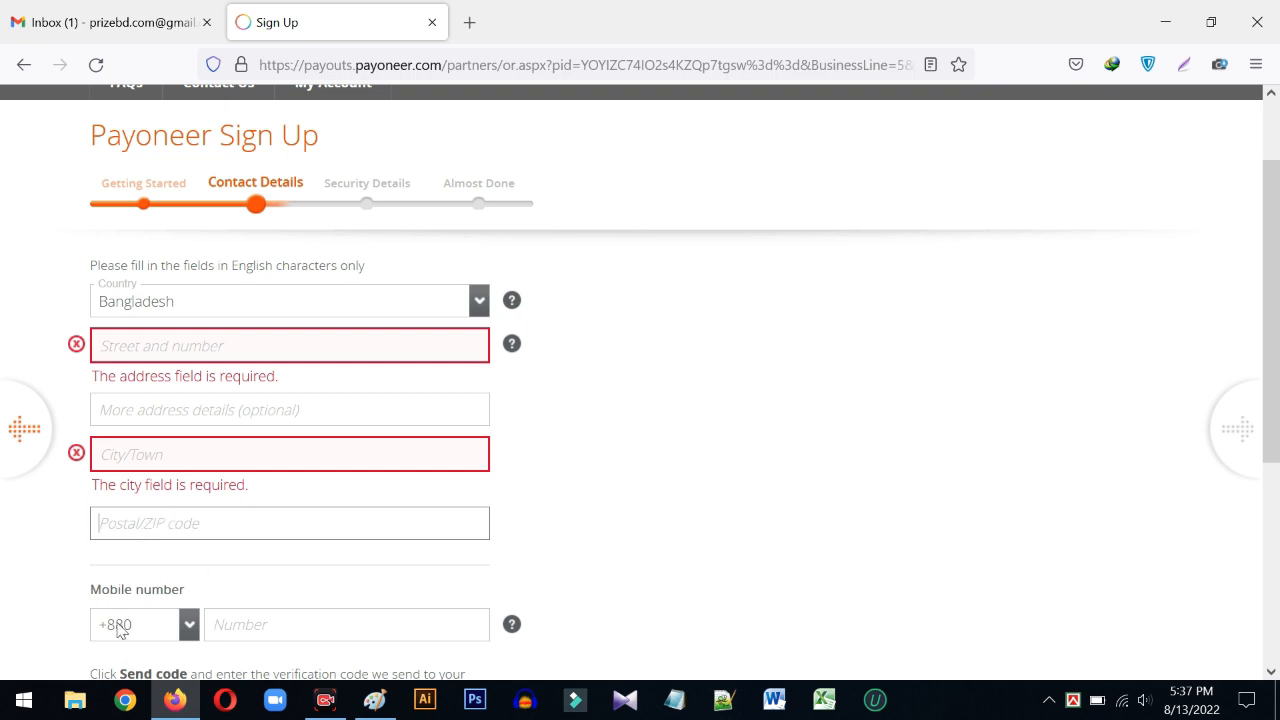
click(285, 626)
scroll(282, 634, down, 3)
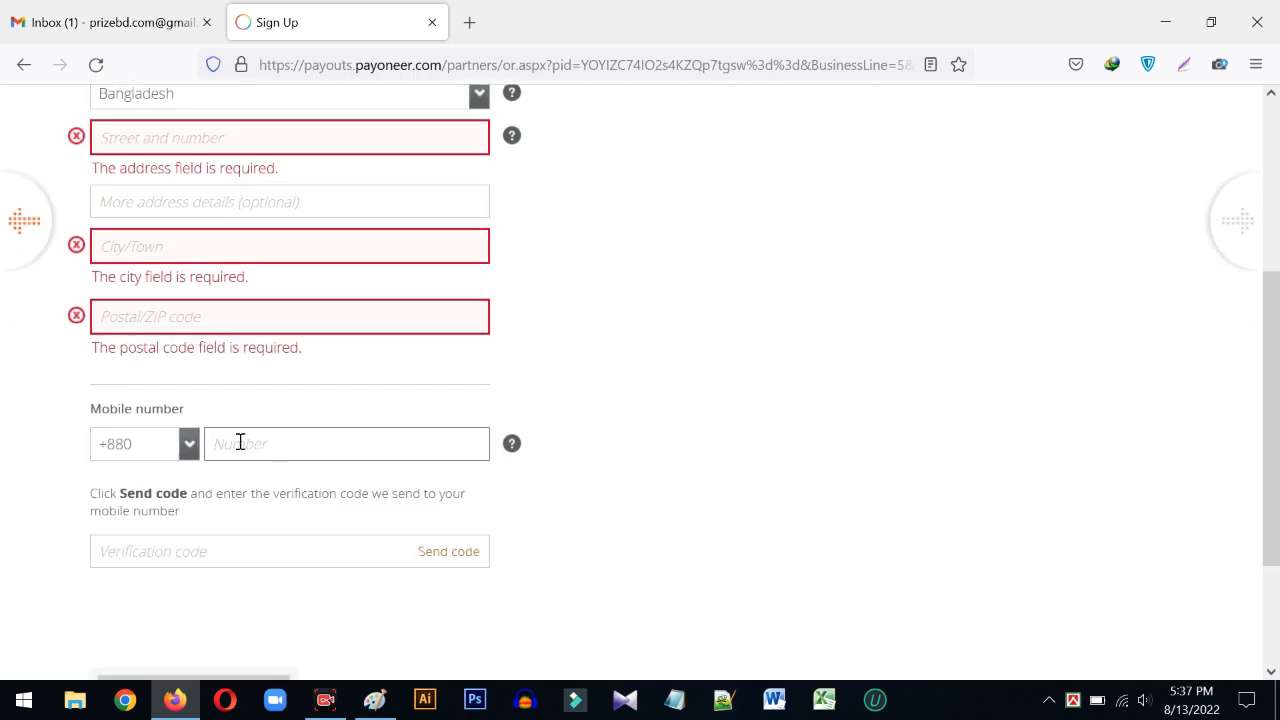
scroll(240, 443, up, 2)
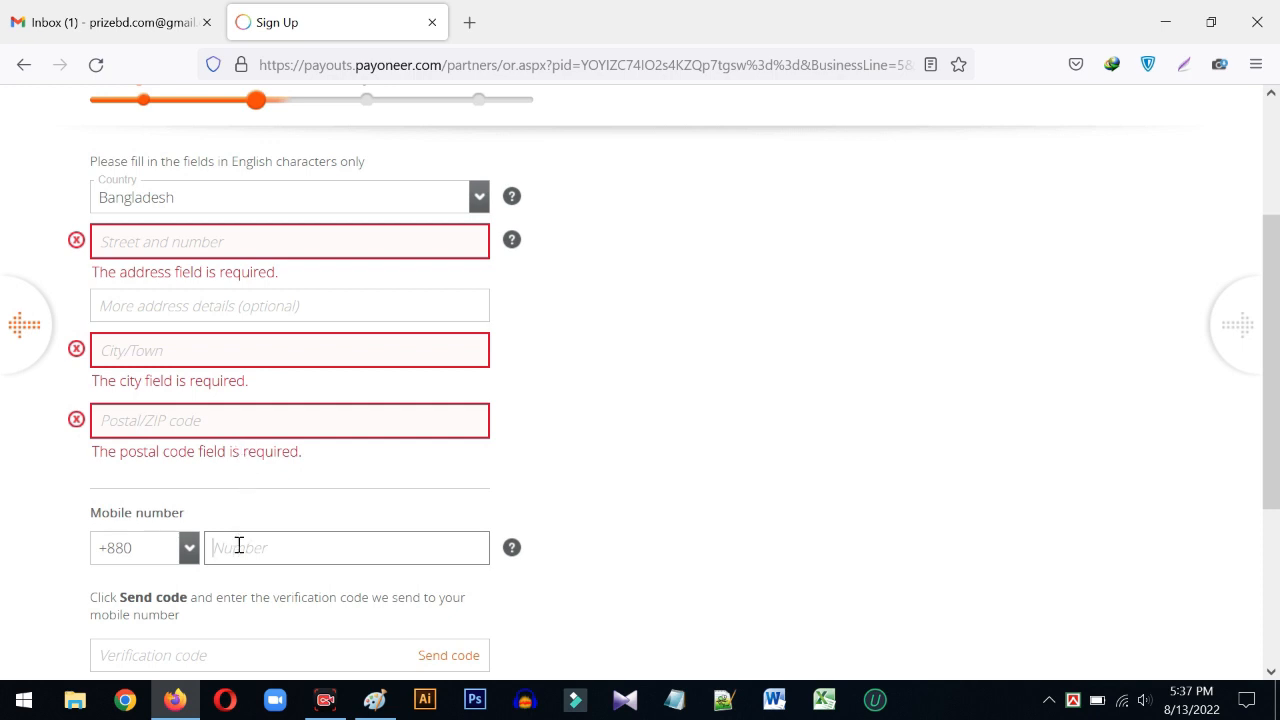
scroll(126, 358, down, 3)
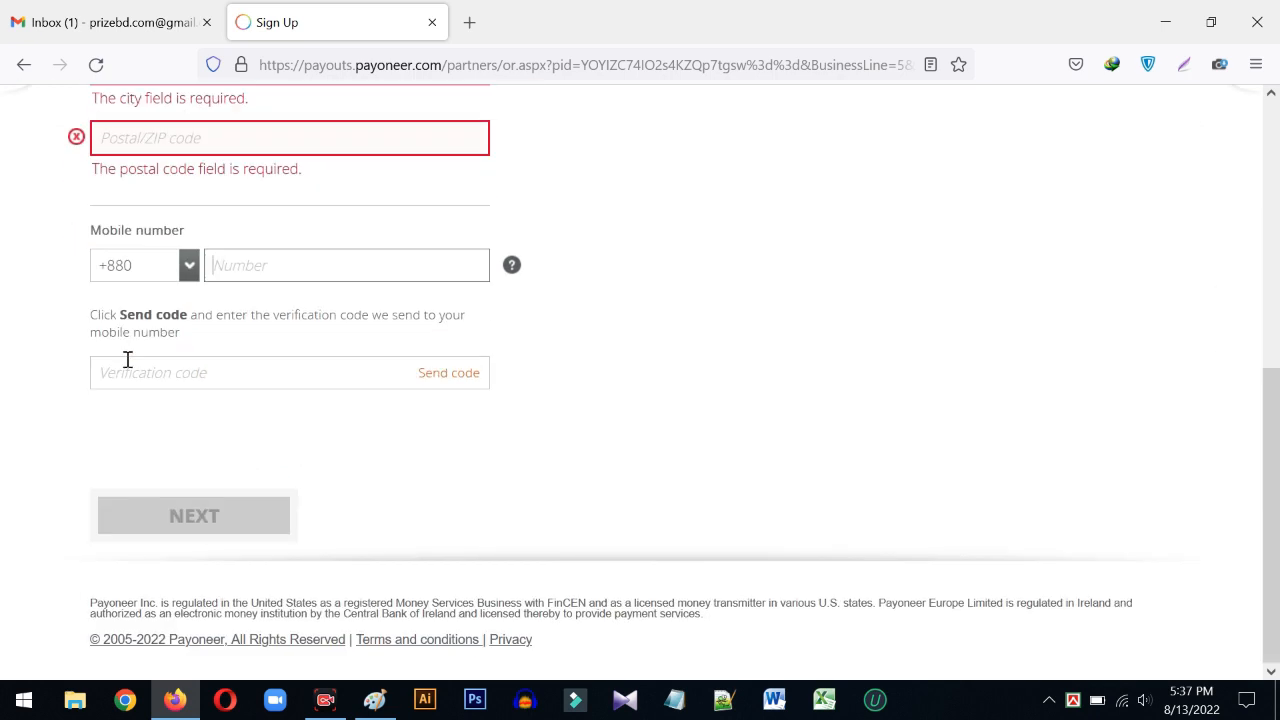
scroll(309, 266, up, 5)
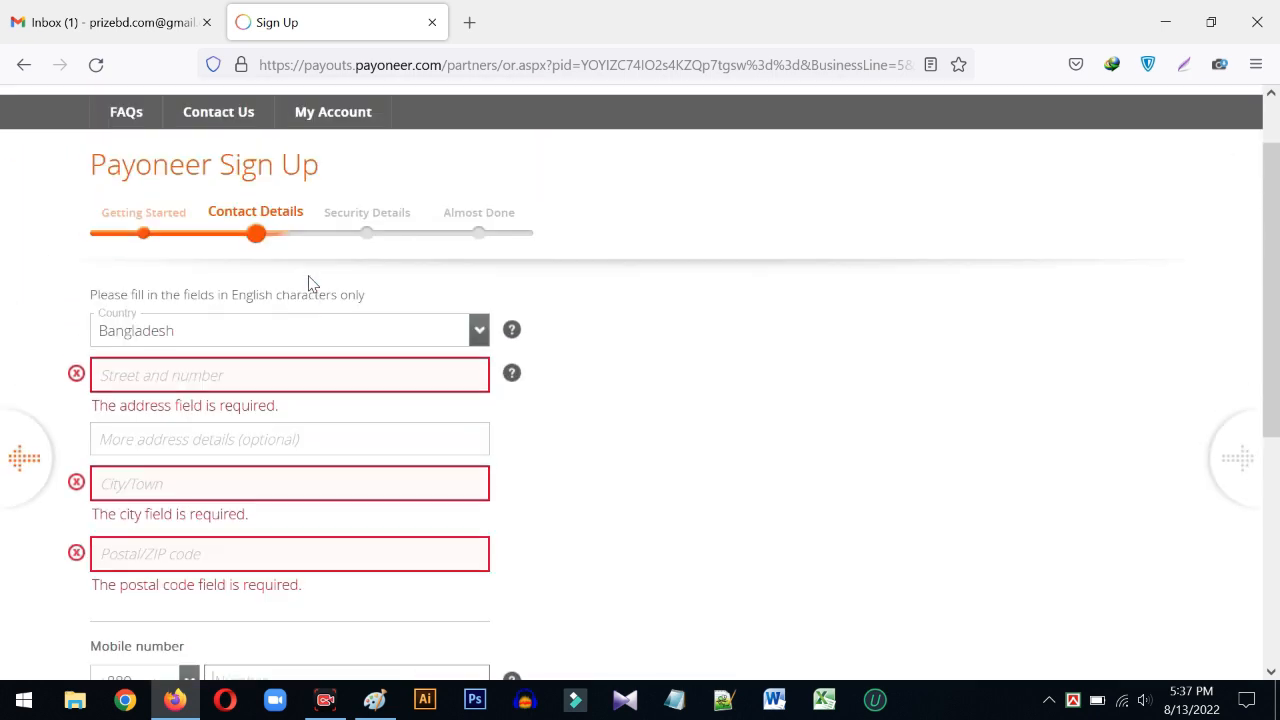
- Complete the street address, city and postal code fields
drag(1274, 286, 1278, 373)
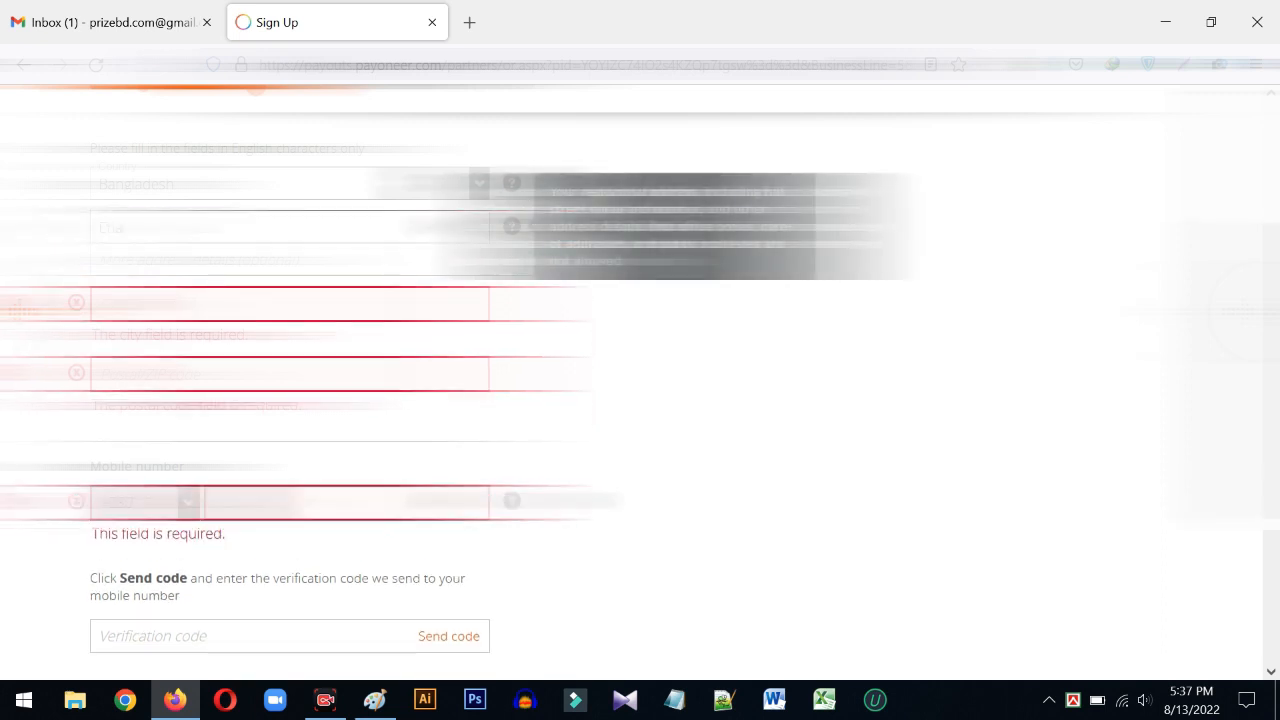
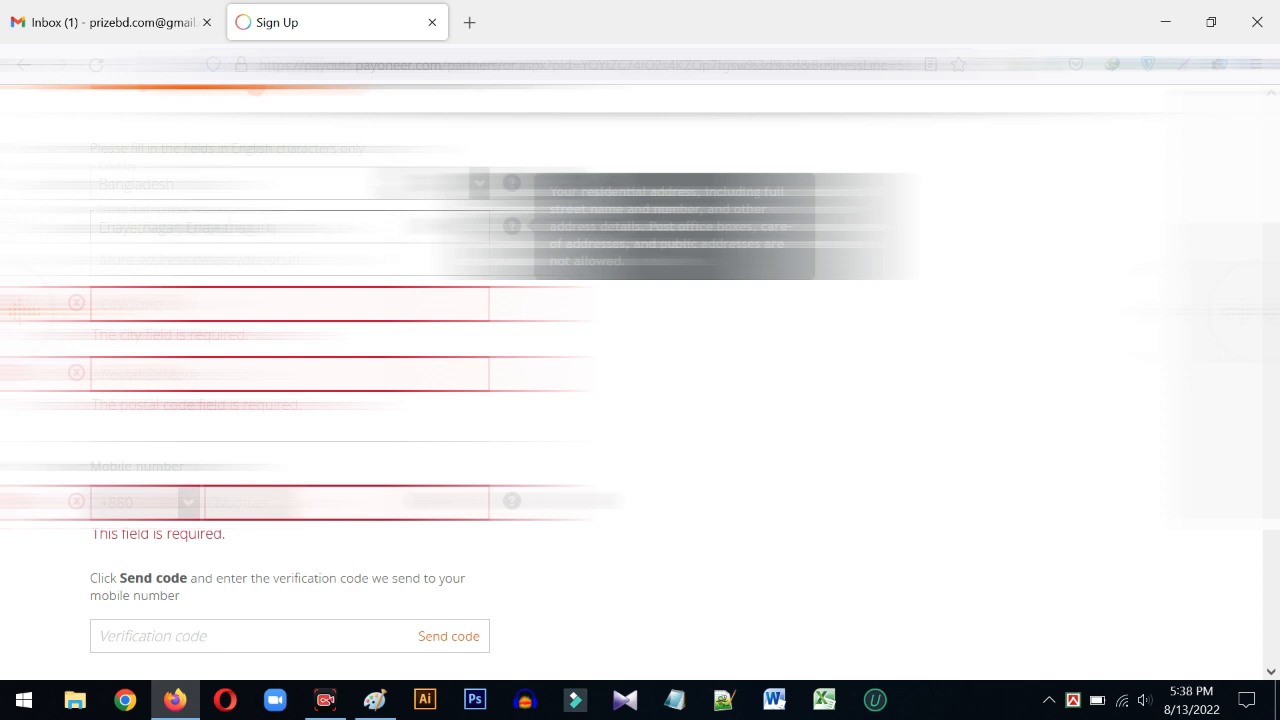
click(154, 311)
text(Dhaka)
click(140, 348)
text(23)
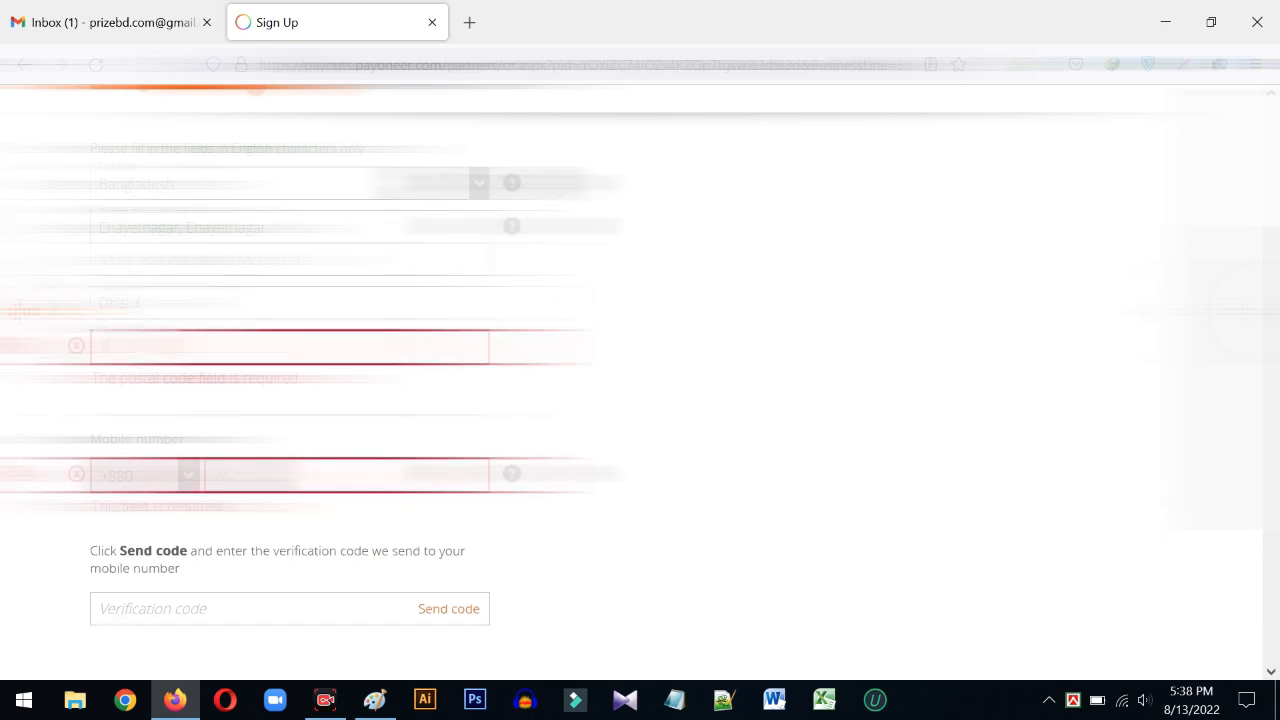
- Enter the mobile number, verify it with the SMS code, and submit contact details
click(139, 486)
click(280, 449)
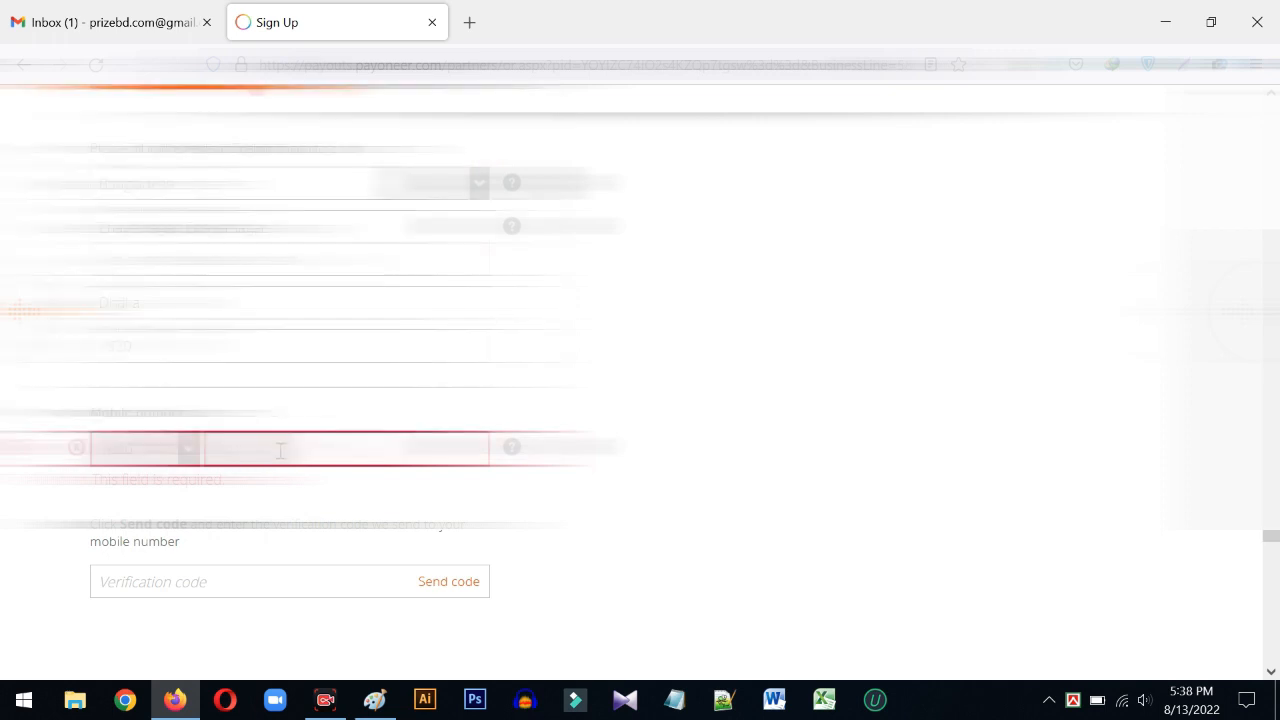
click(279, 453)
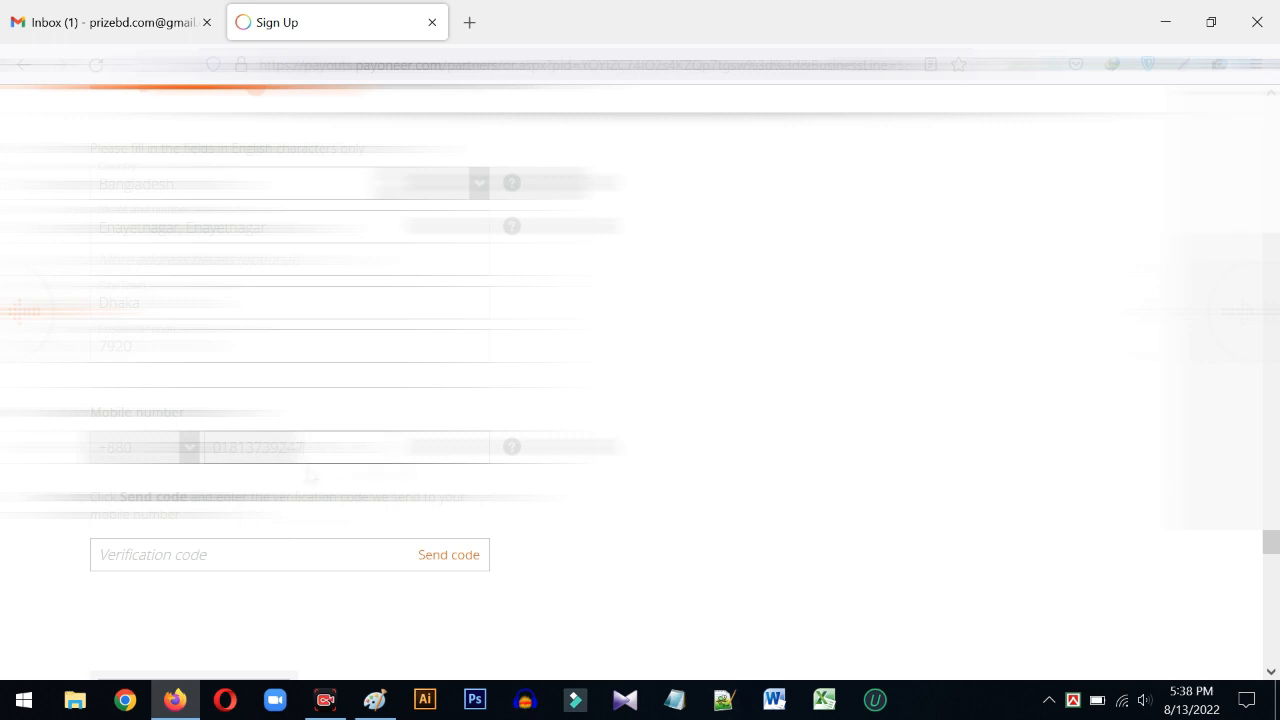
scroll(740, 413, down, 1)
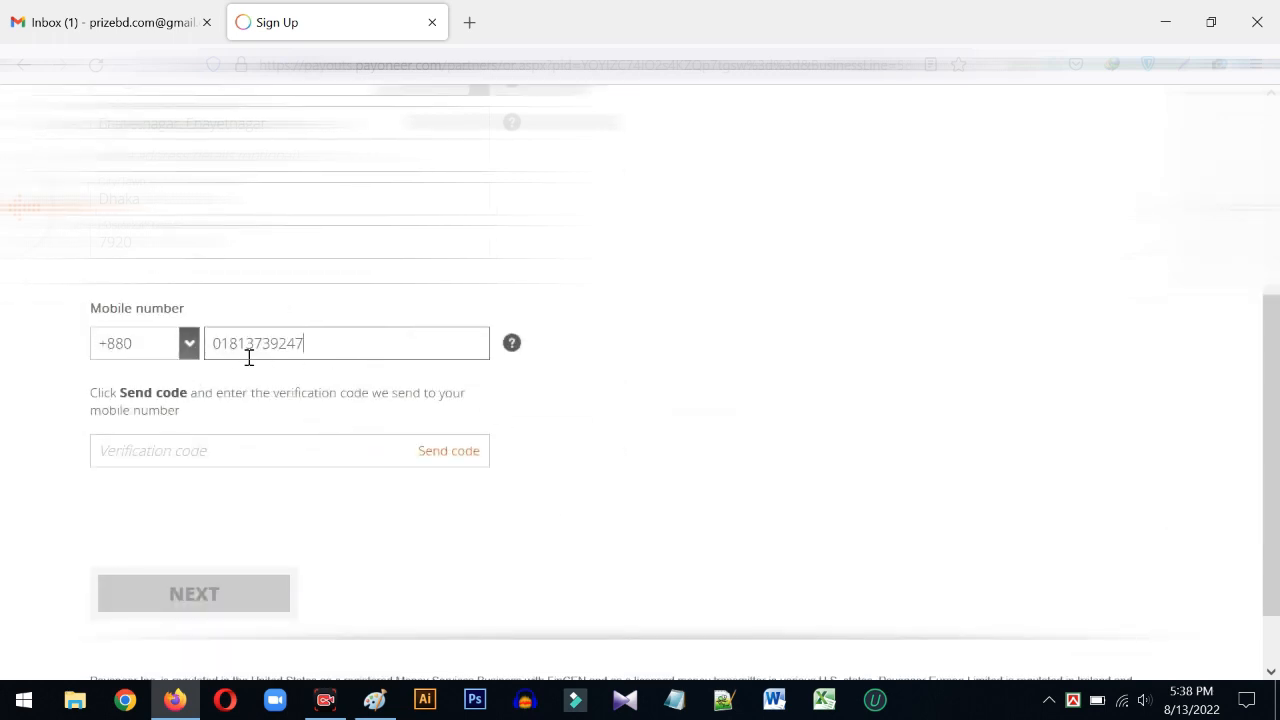
click(461, 461)
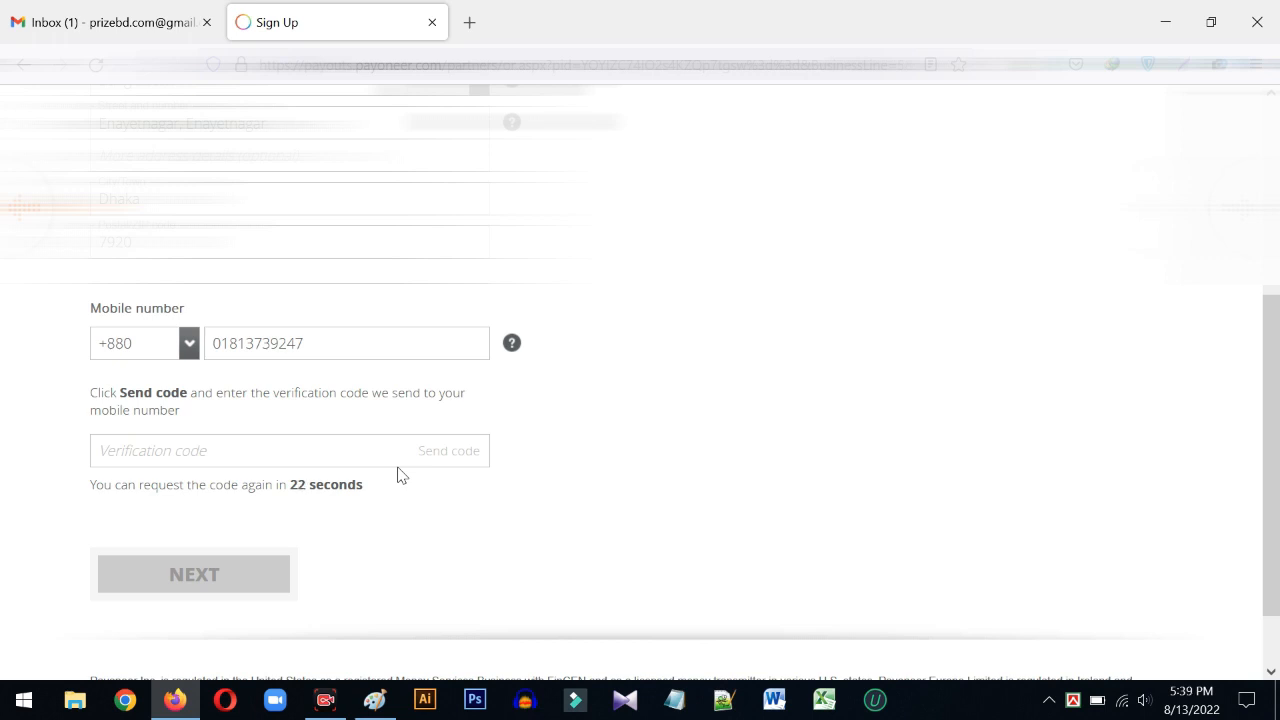
click(177, 450)
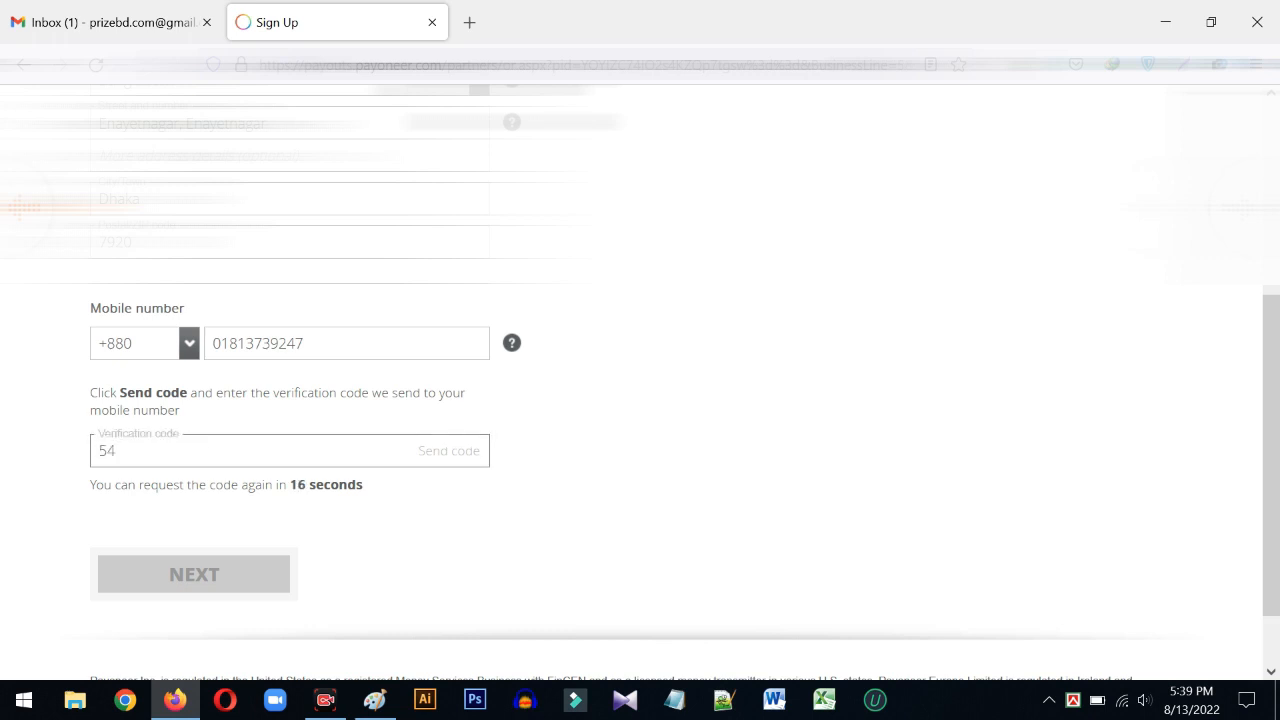
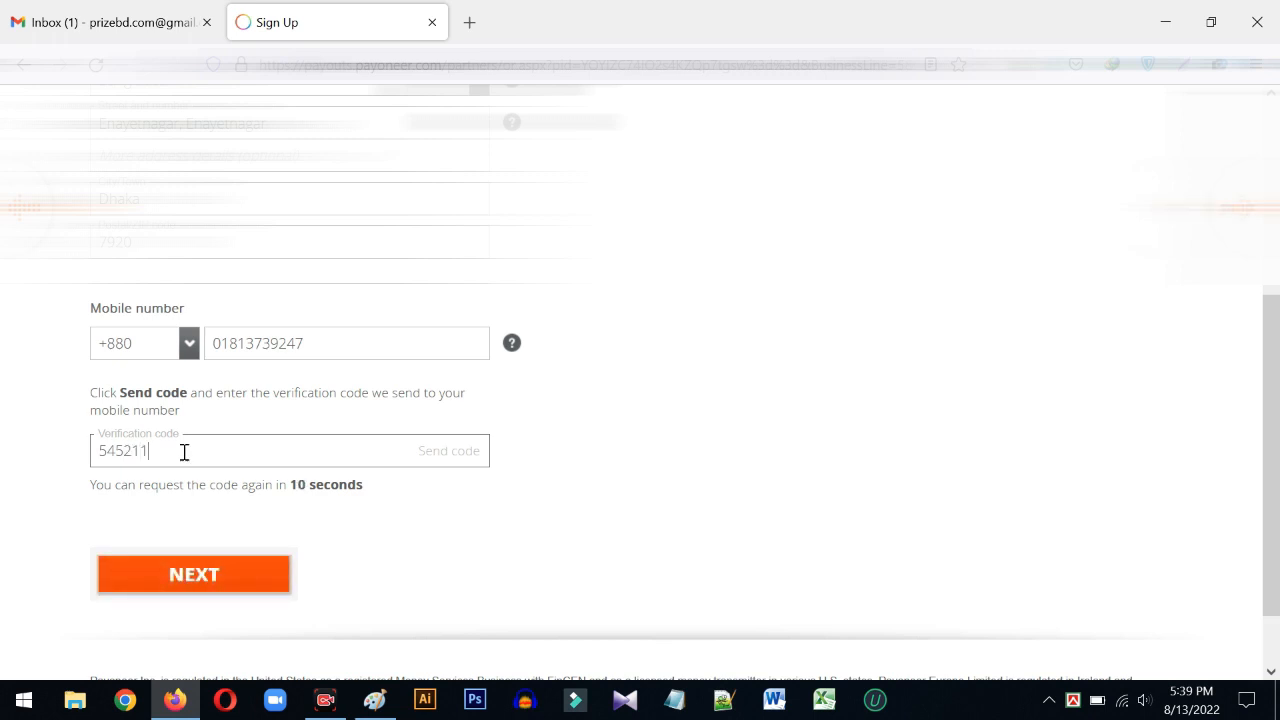
click(204, 576)
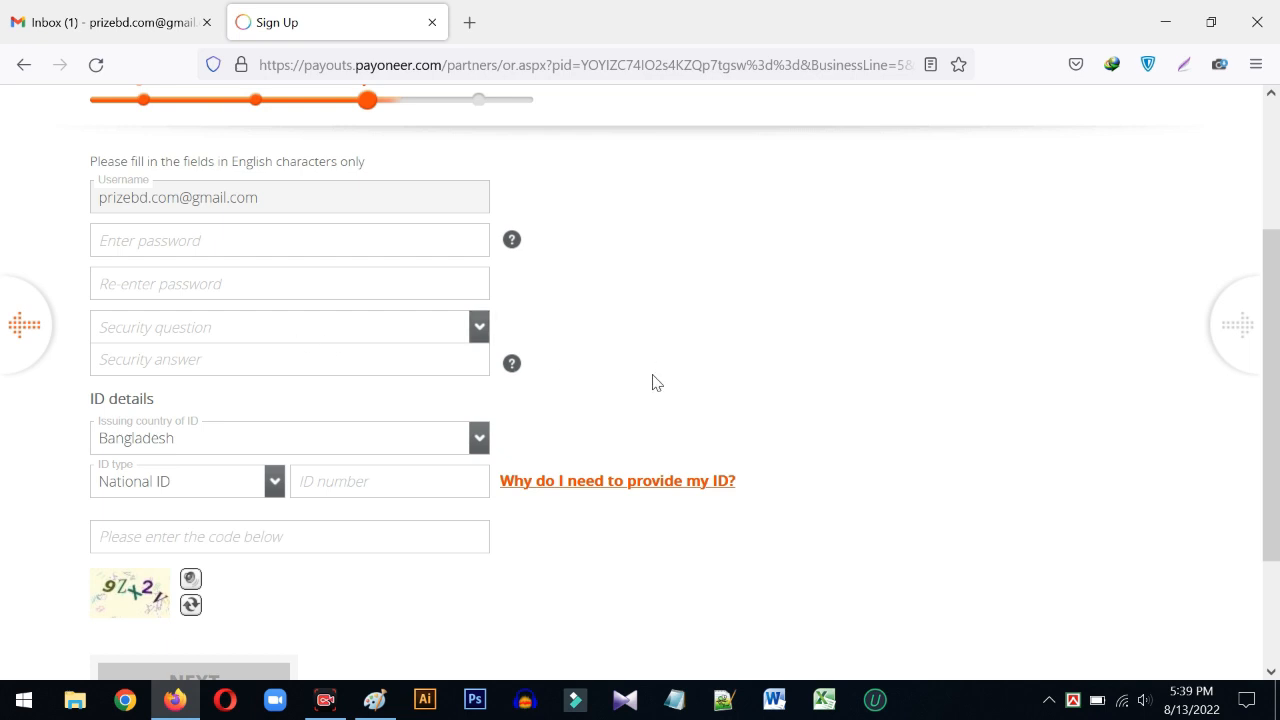
- Leave both password fields empty, decline Firefox's suggested password, and open the security questions
click(200, 242)
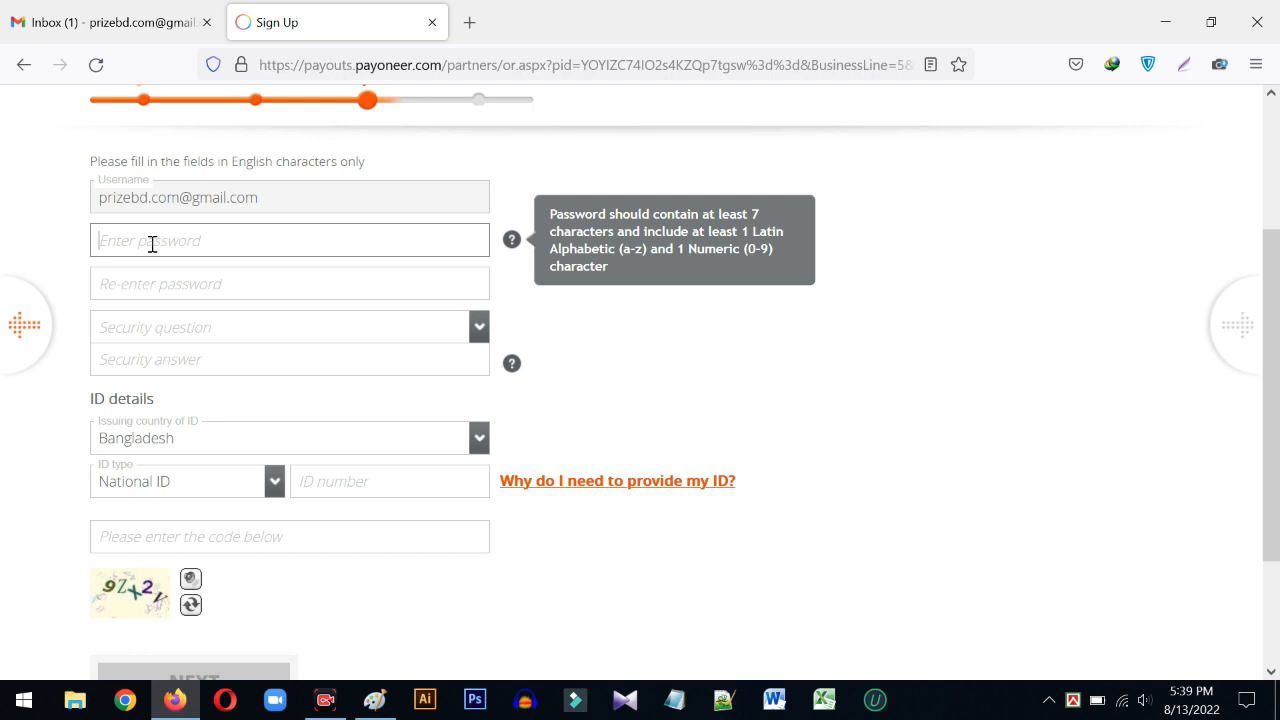
click(155, 282)
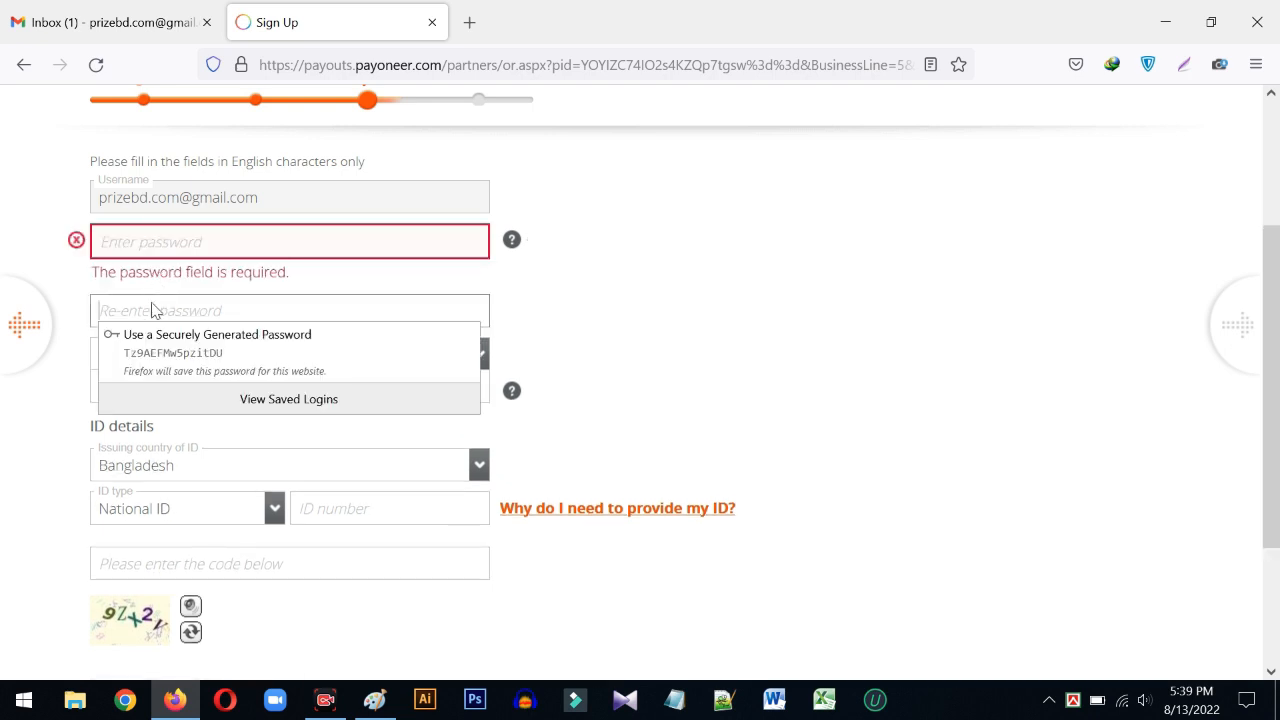
click(197, 244)
click(171, 314)
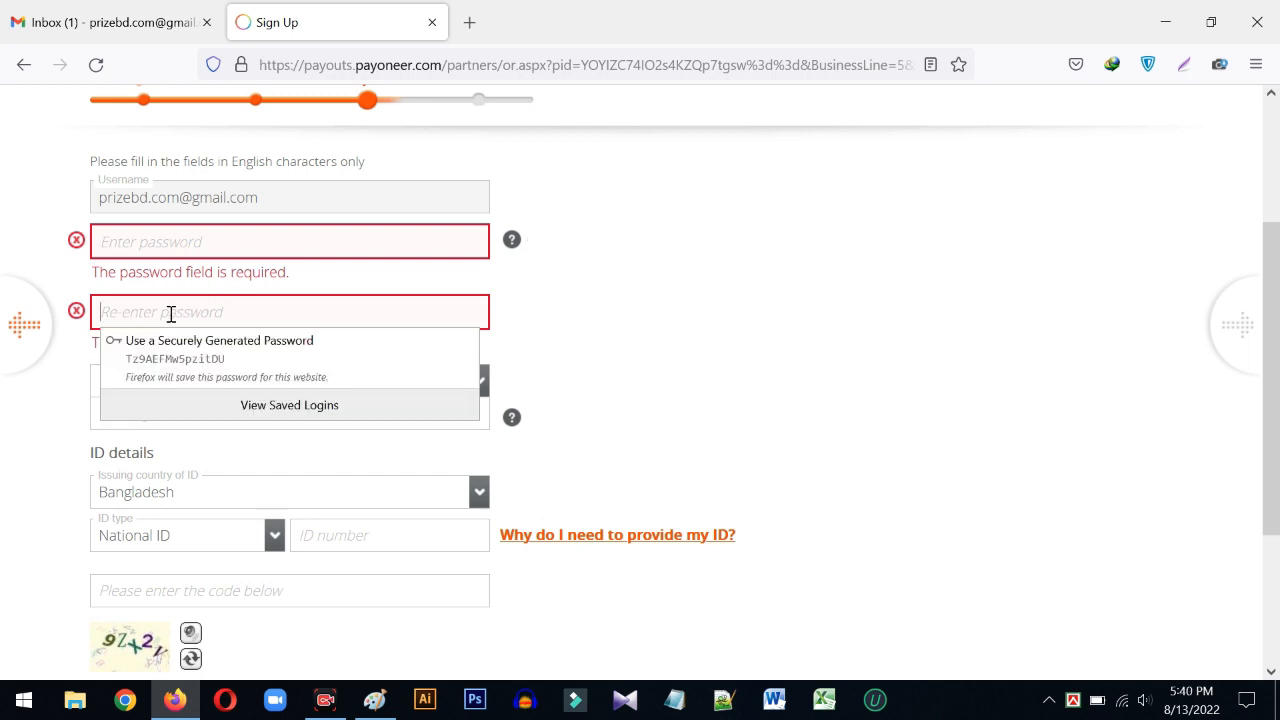
click(641, 330)
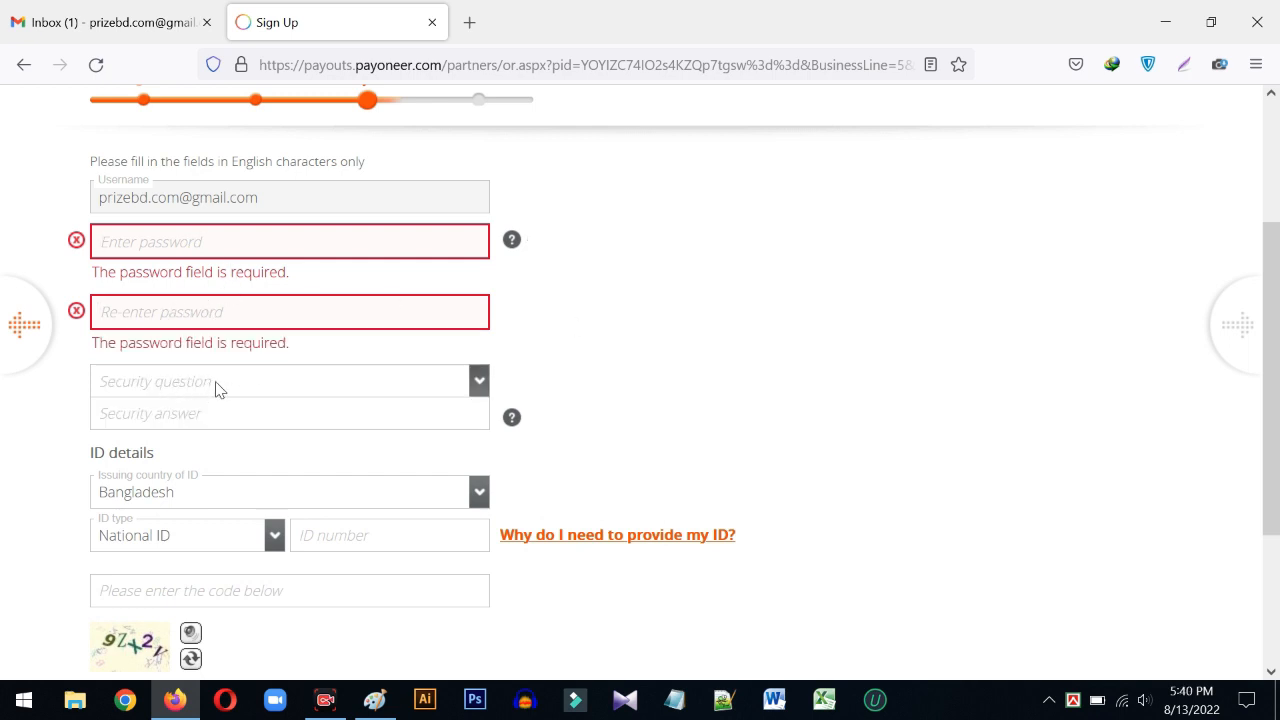
click(224, 388)
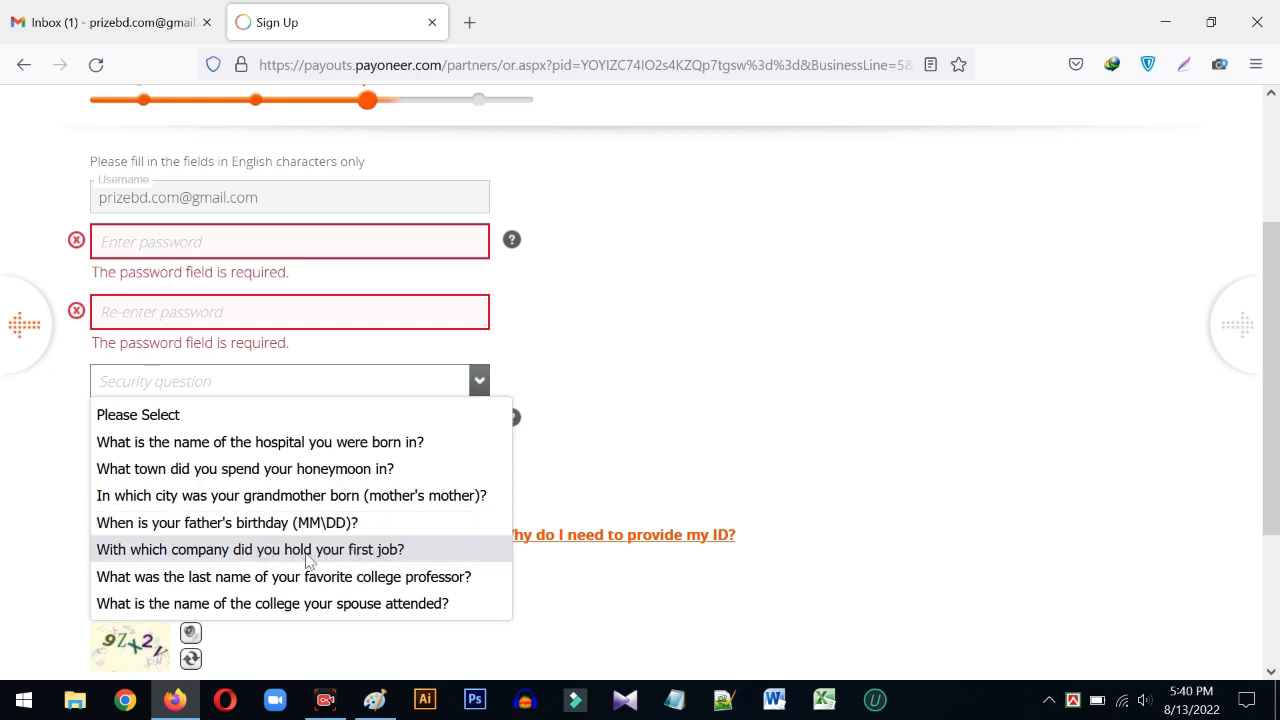
- Pick 'What is the name of the hospital you were born in?' and type its answer
click(348, 442)
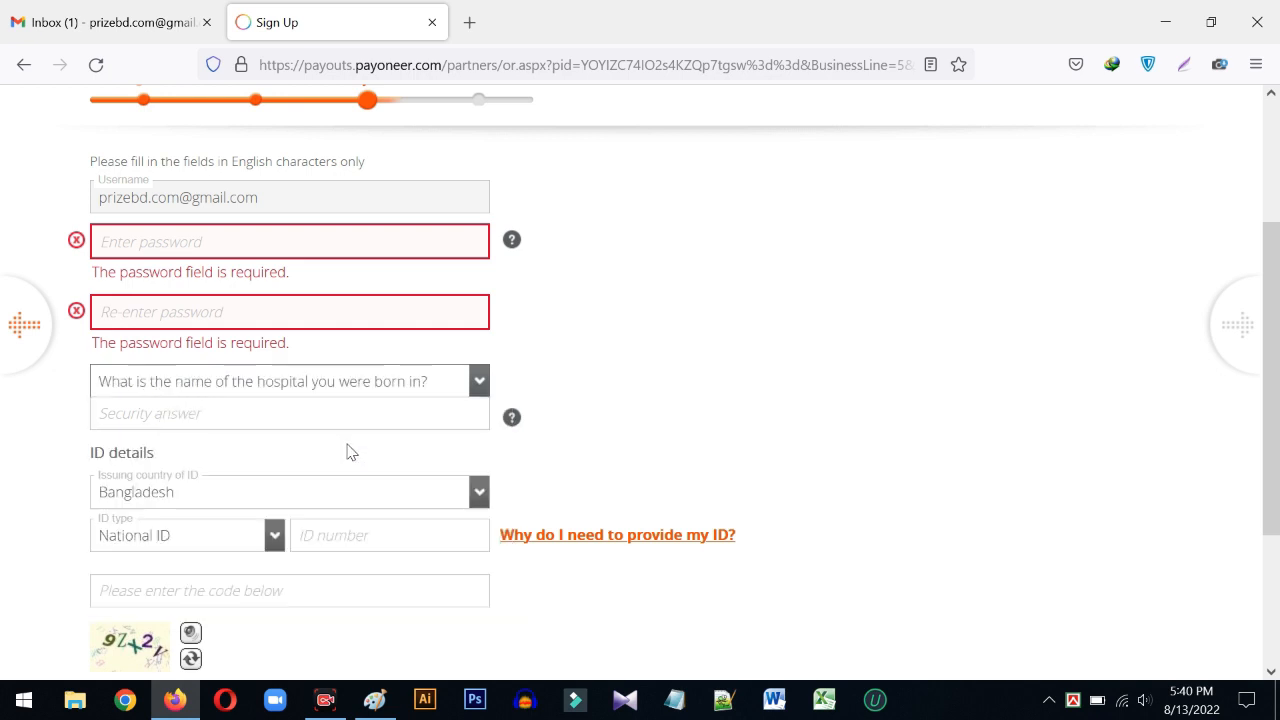
click(185, 420)
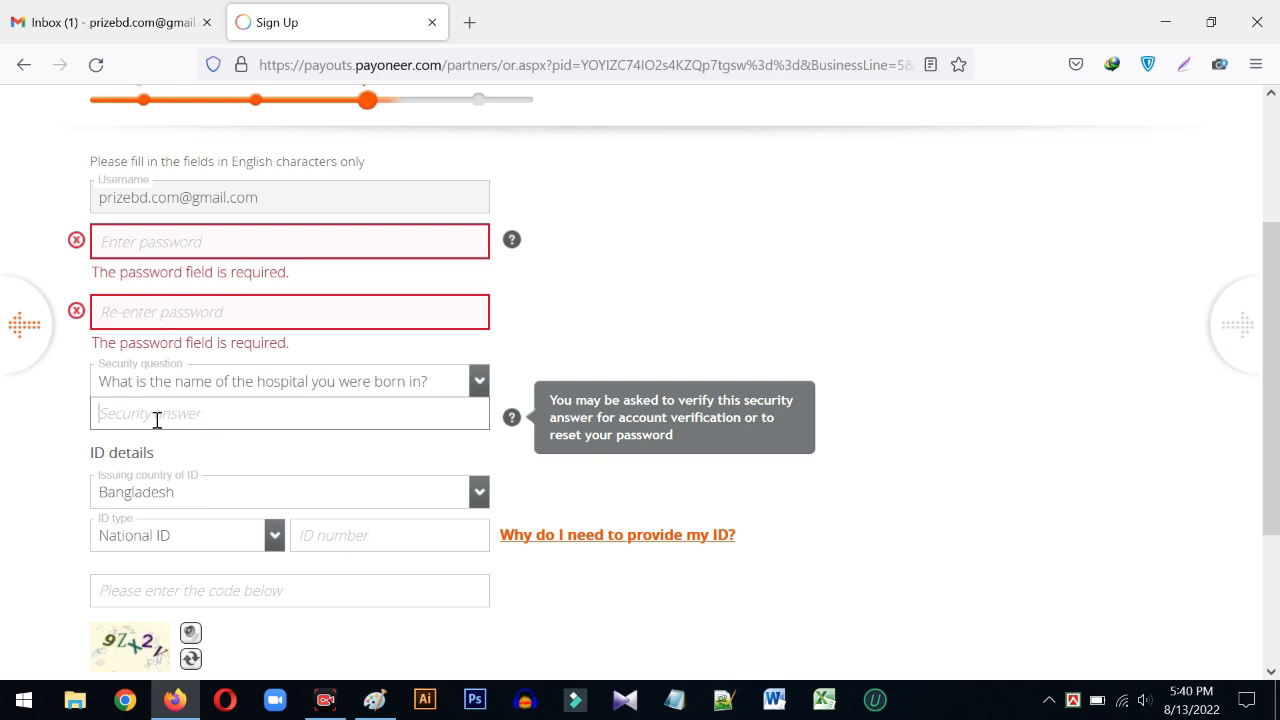
scroll(334, 460, up, 1)
scroll(337, 460, down, 1)
scroll(577, 404, up, 1)
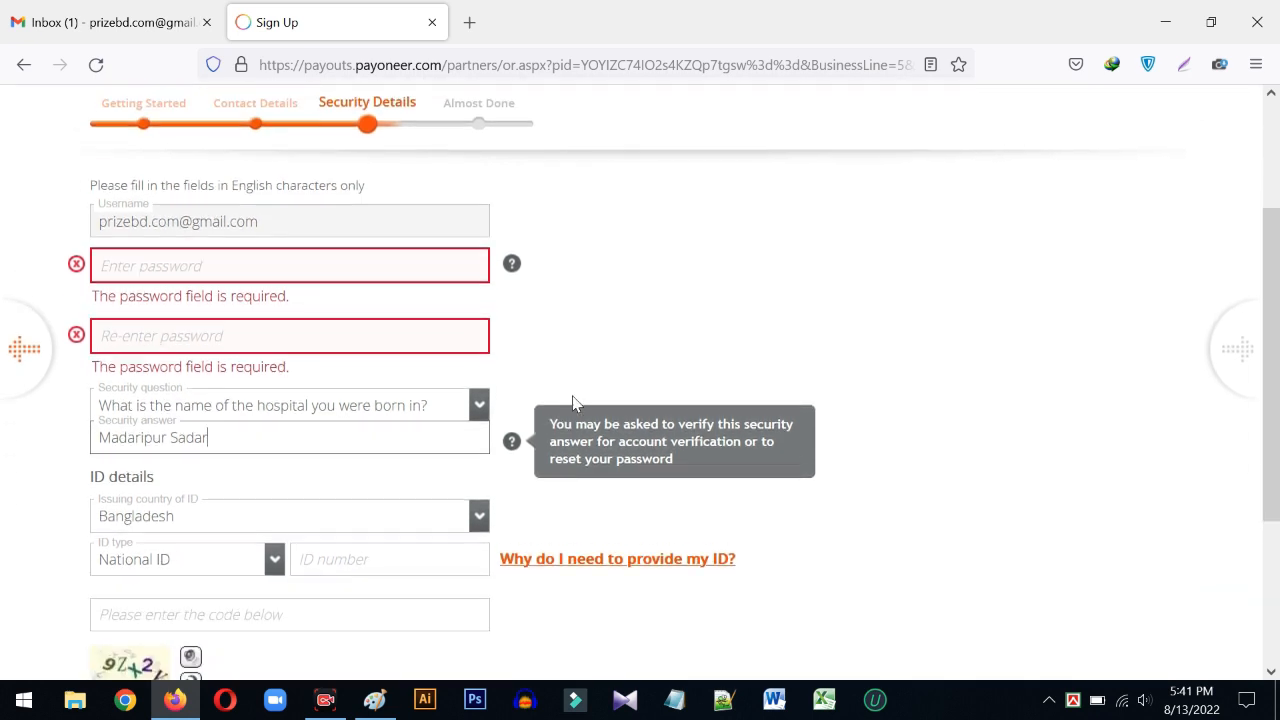
scroll(577, 404, down, 1)
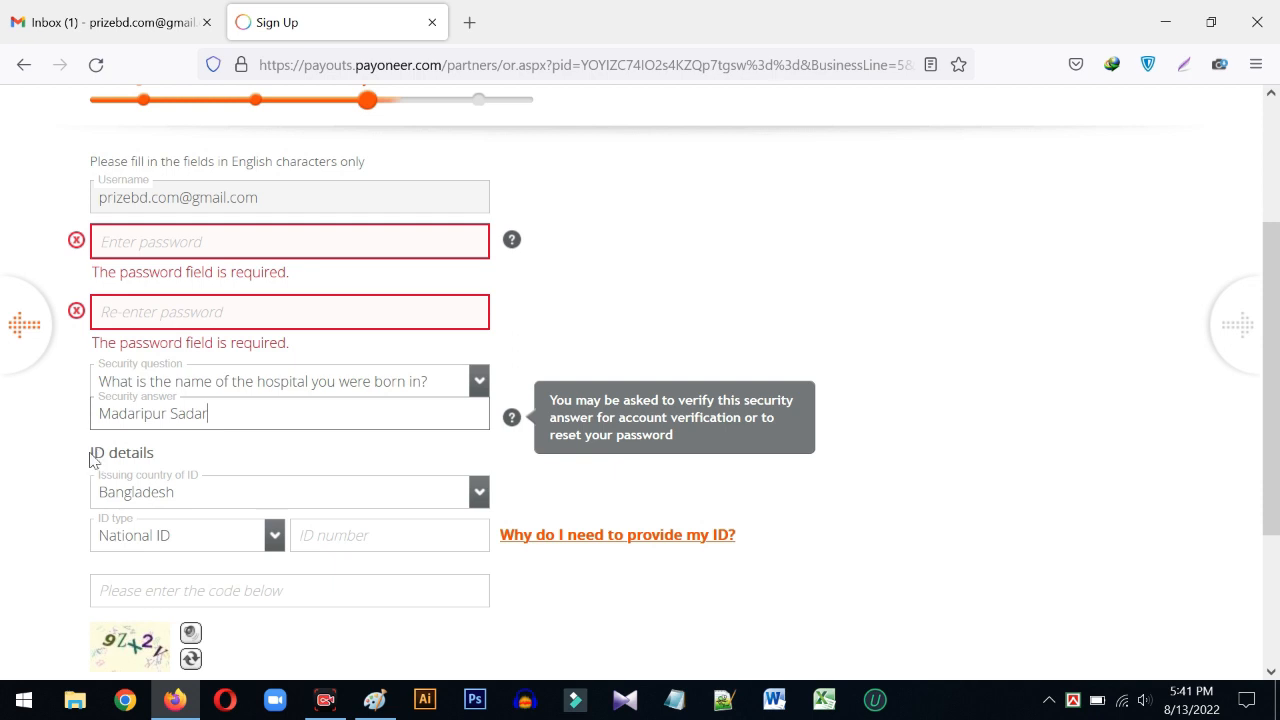
click(141, 451)
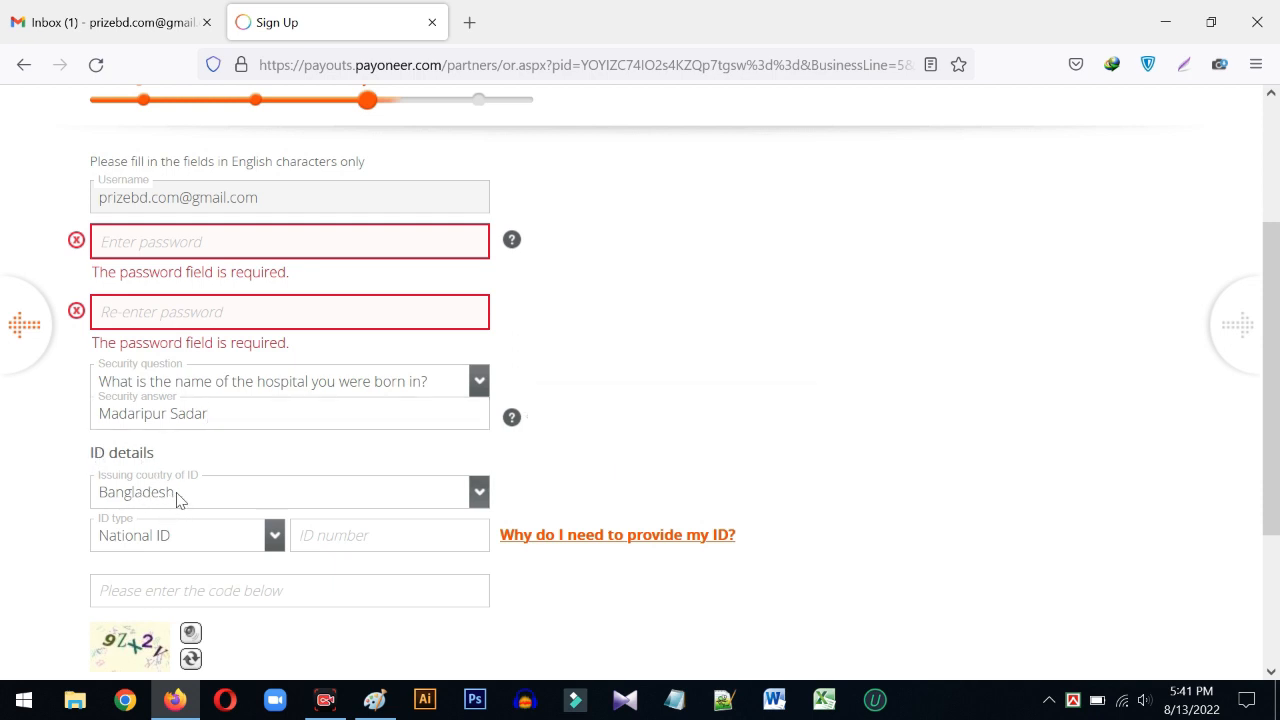
scroll(230, 497, down, 1)
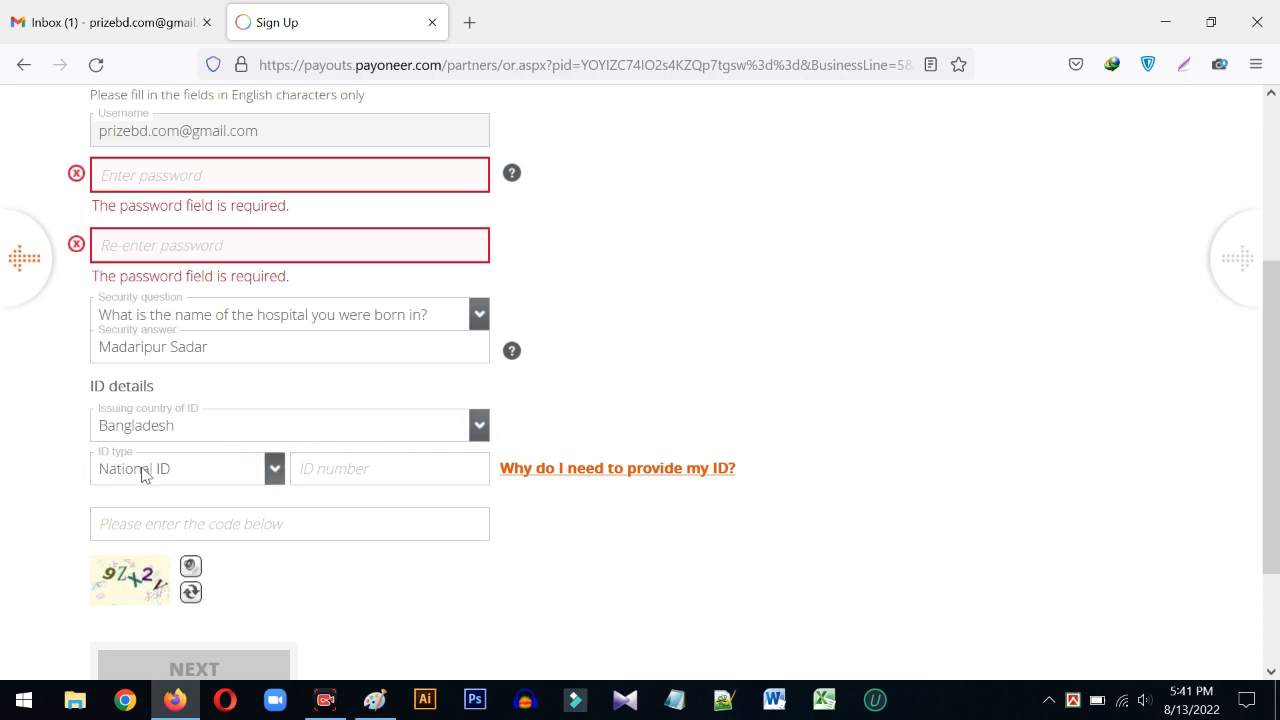
- Set ID type to Passport, enter the passport number and captcha, and submit
click(197, 474)
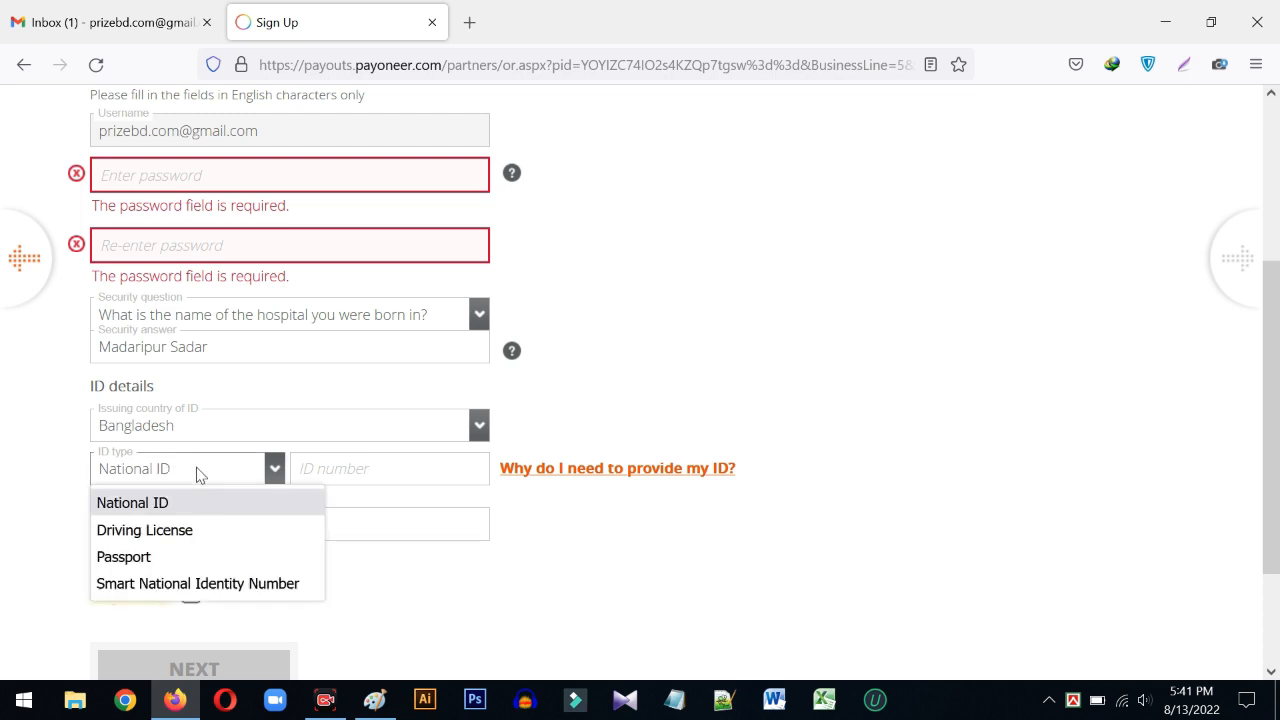
click(126, 557)
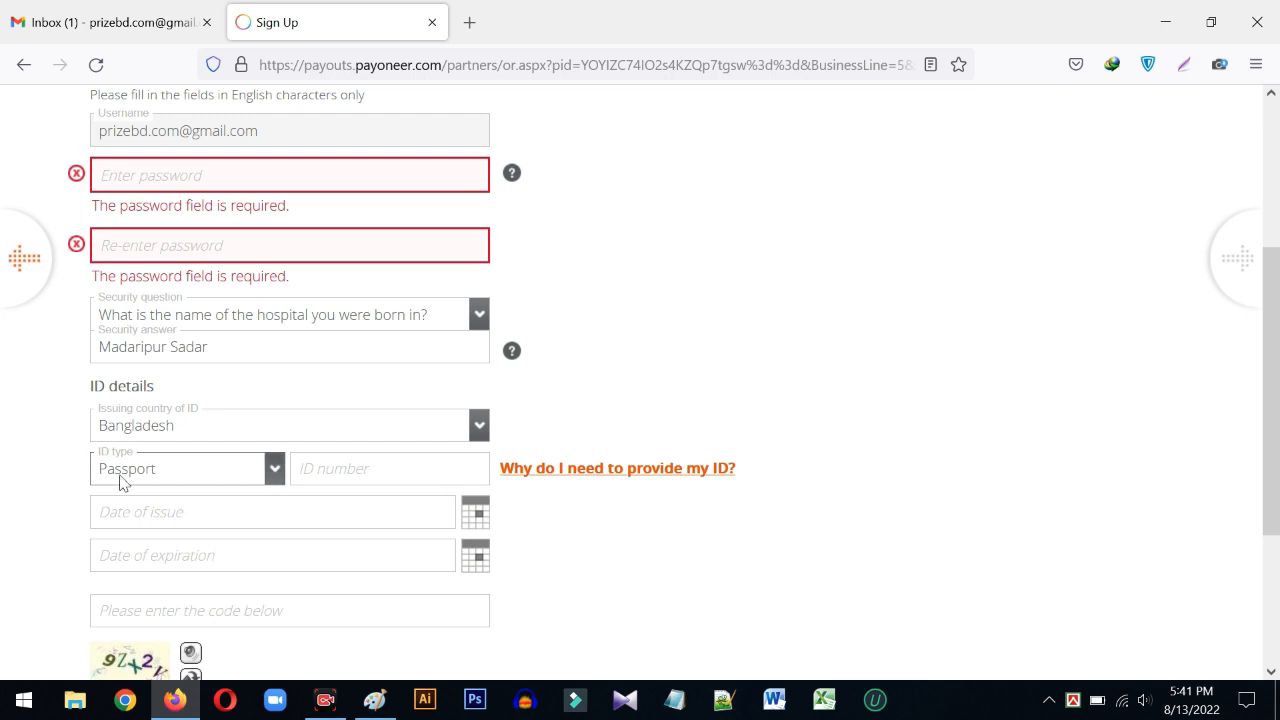
click(332, 471)
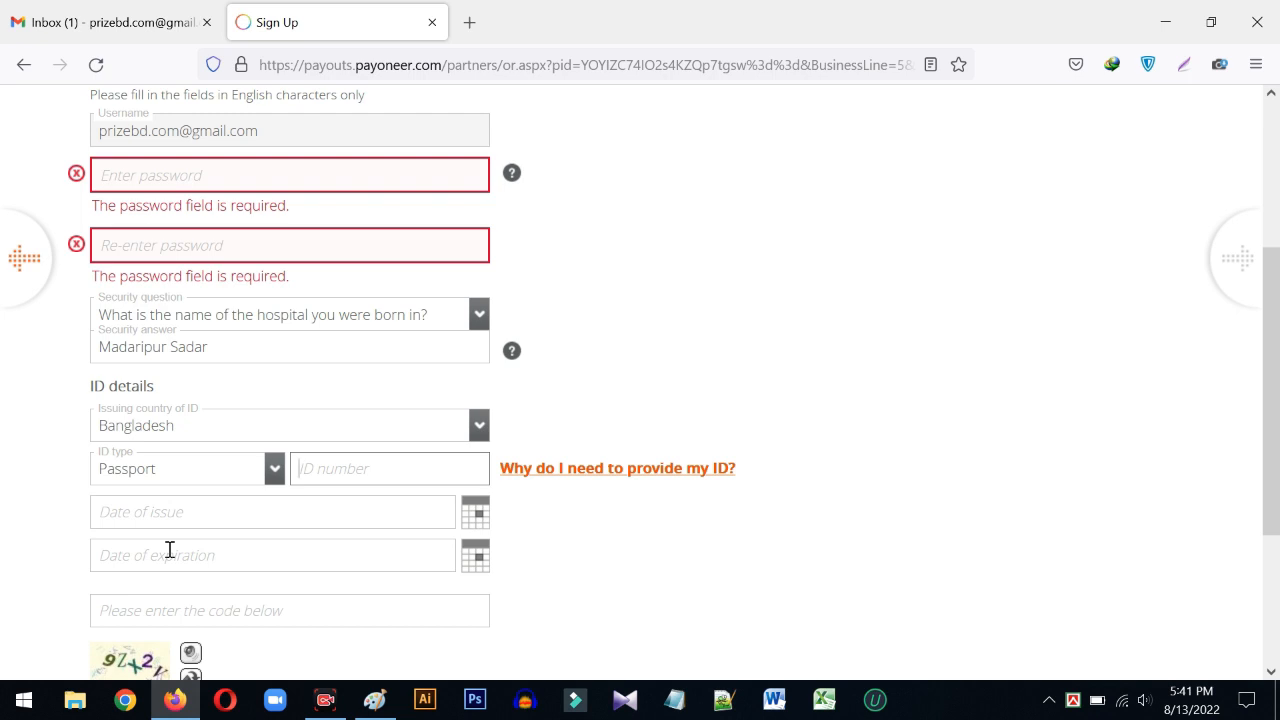
scroll(215, 603, down, 2)
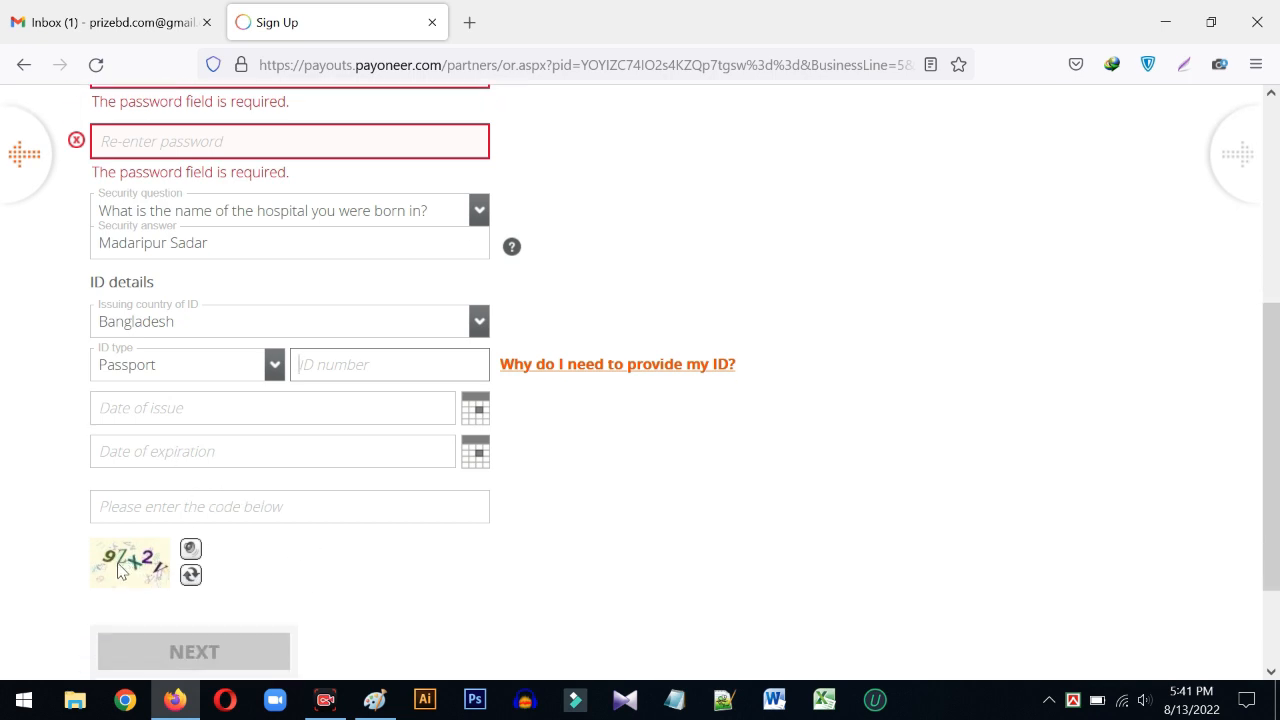
click(209, 510)
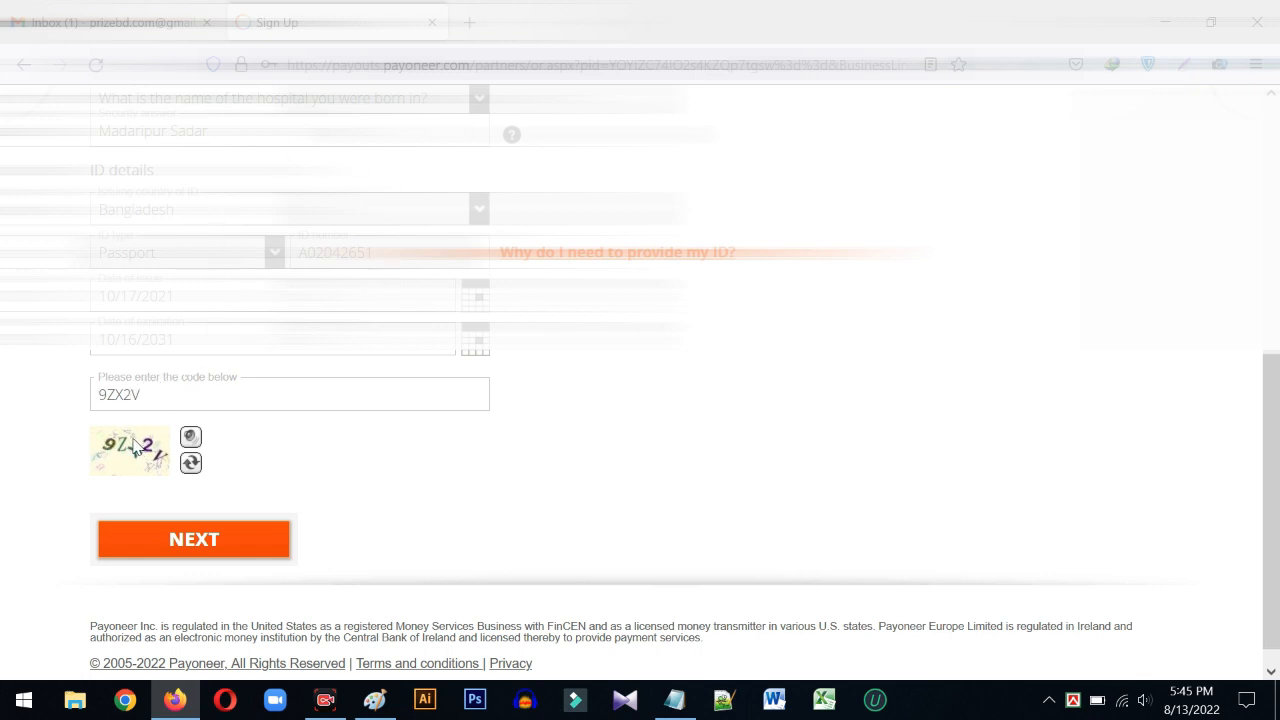
click(201, 536)
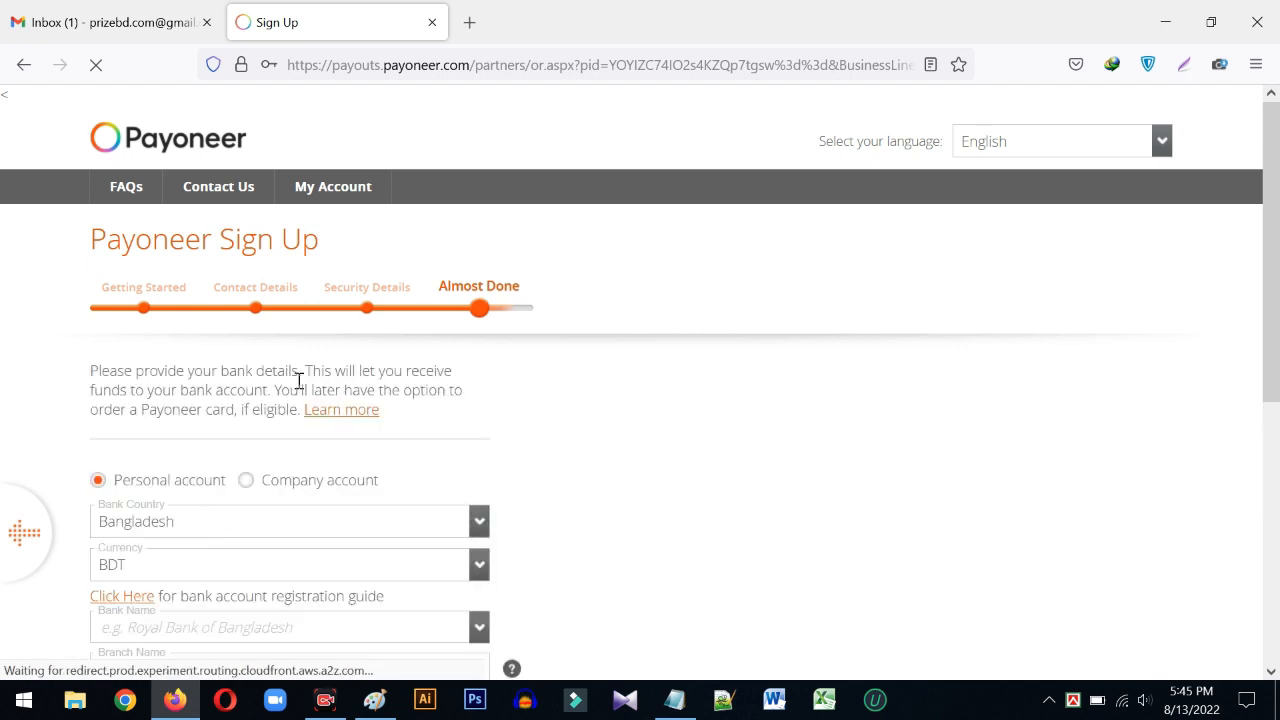
- Keep Bangladesh as the bank country and set the account currency to USD
scroll(343, 352, down, 4)
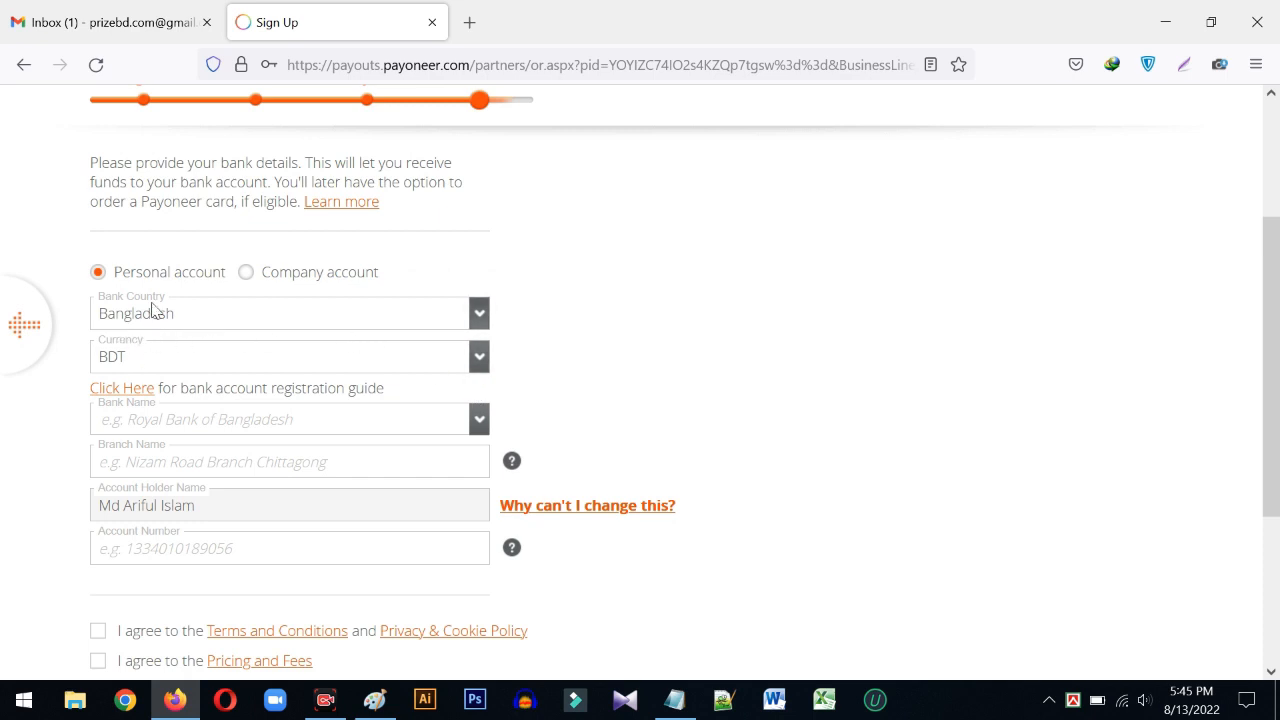
click(229, 315)
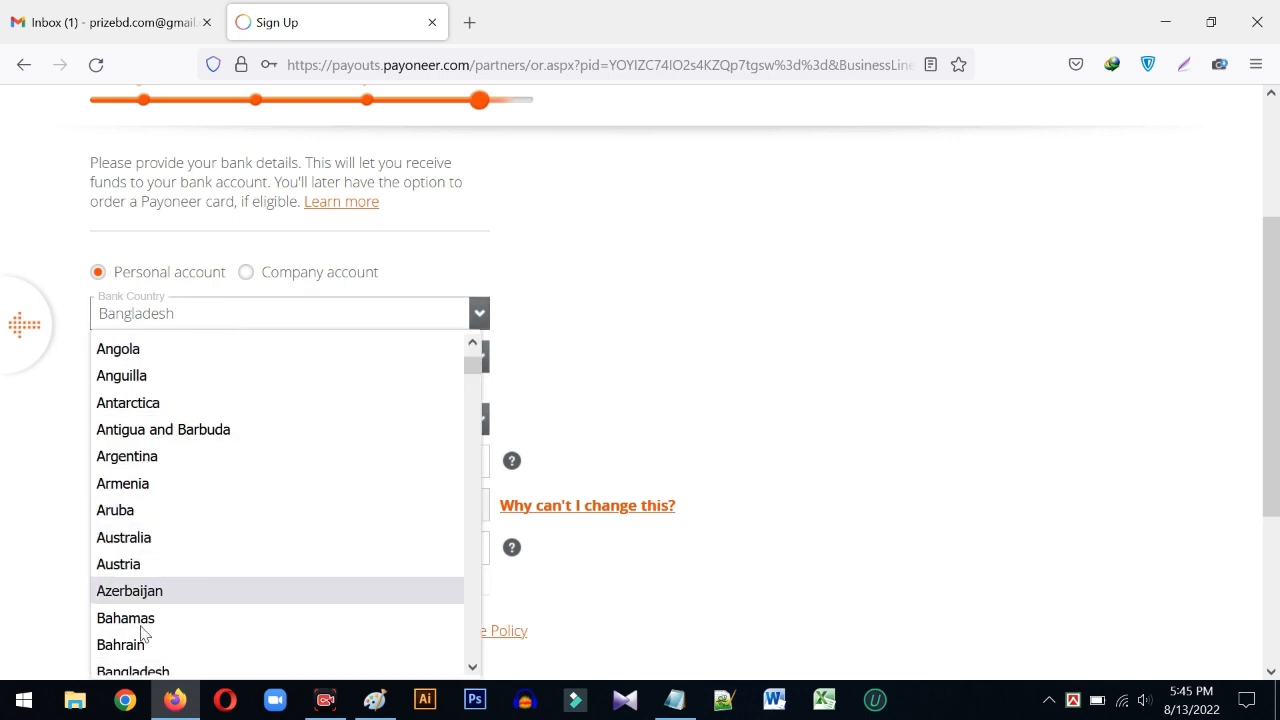
click(137, 664)
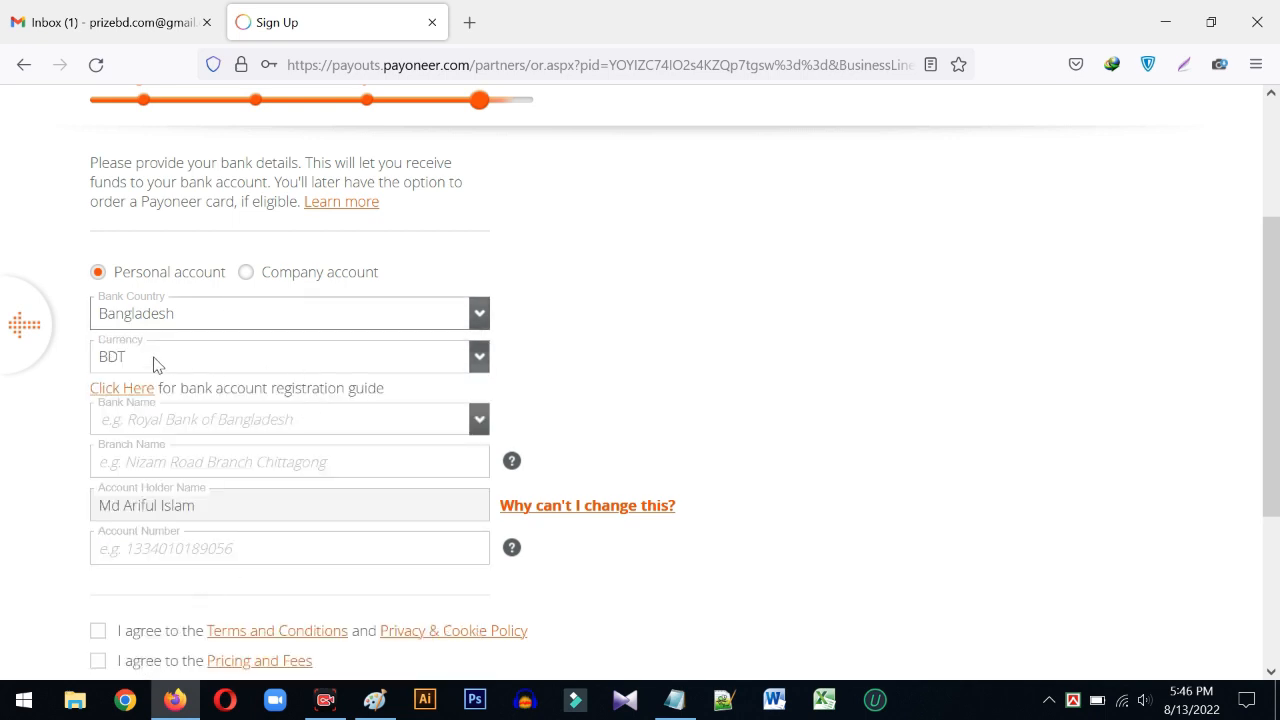
click(195, 363)
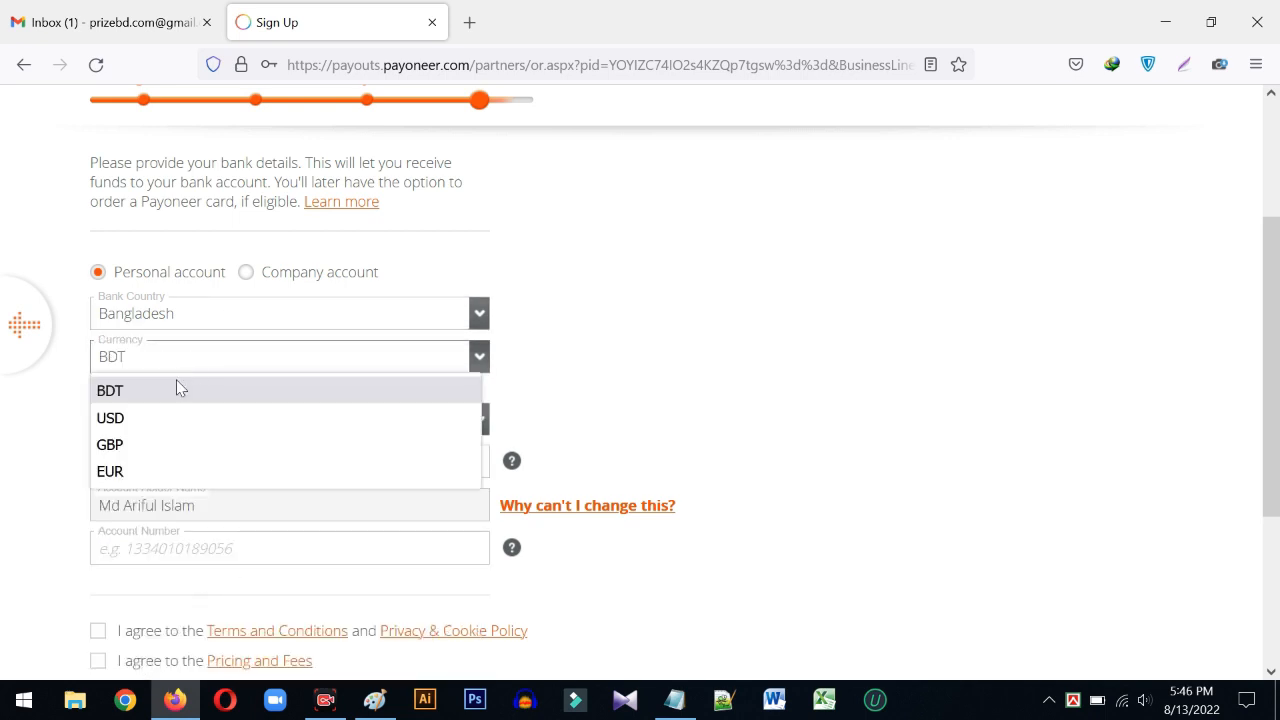
click(139, 416)
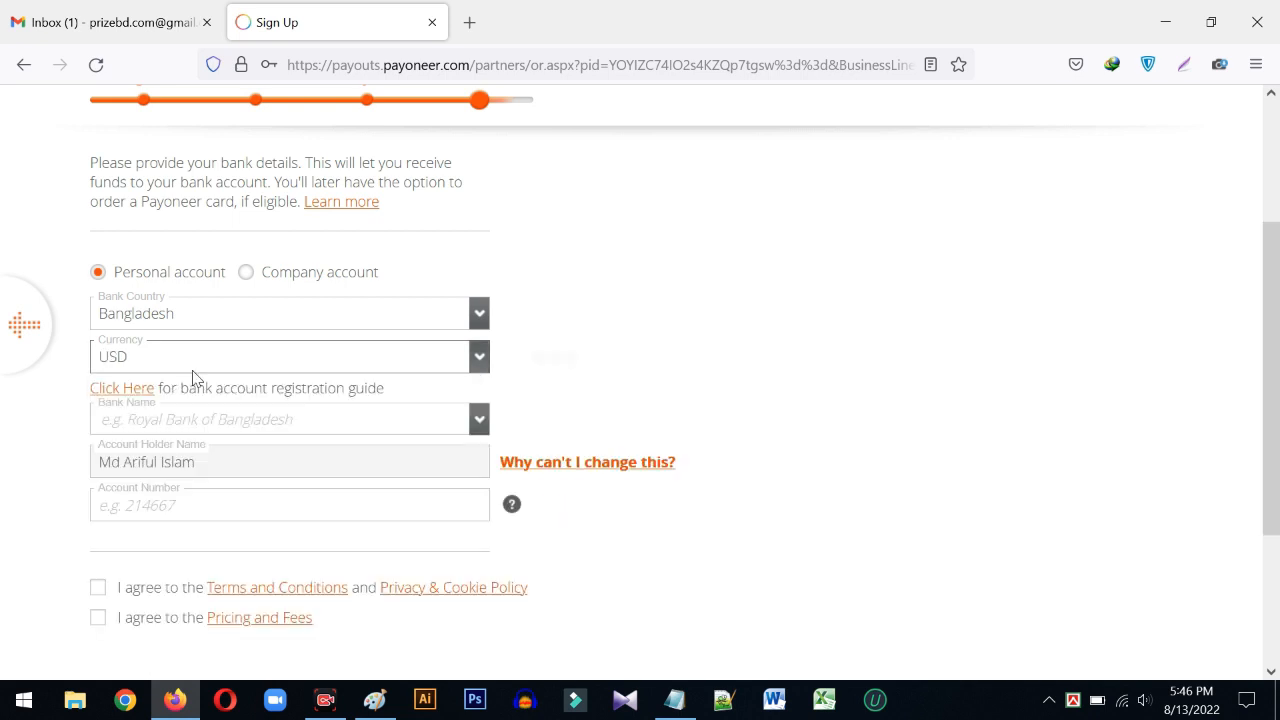
- Search the bank list for 'islam' and select ISLAMI BANK BANGLADESH LTD
click(151, 428)
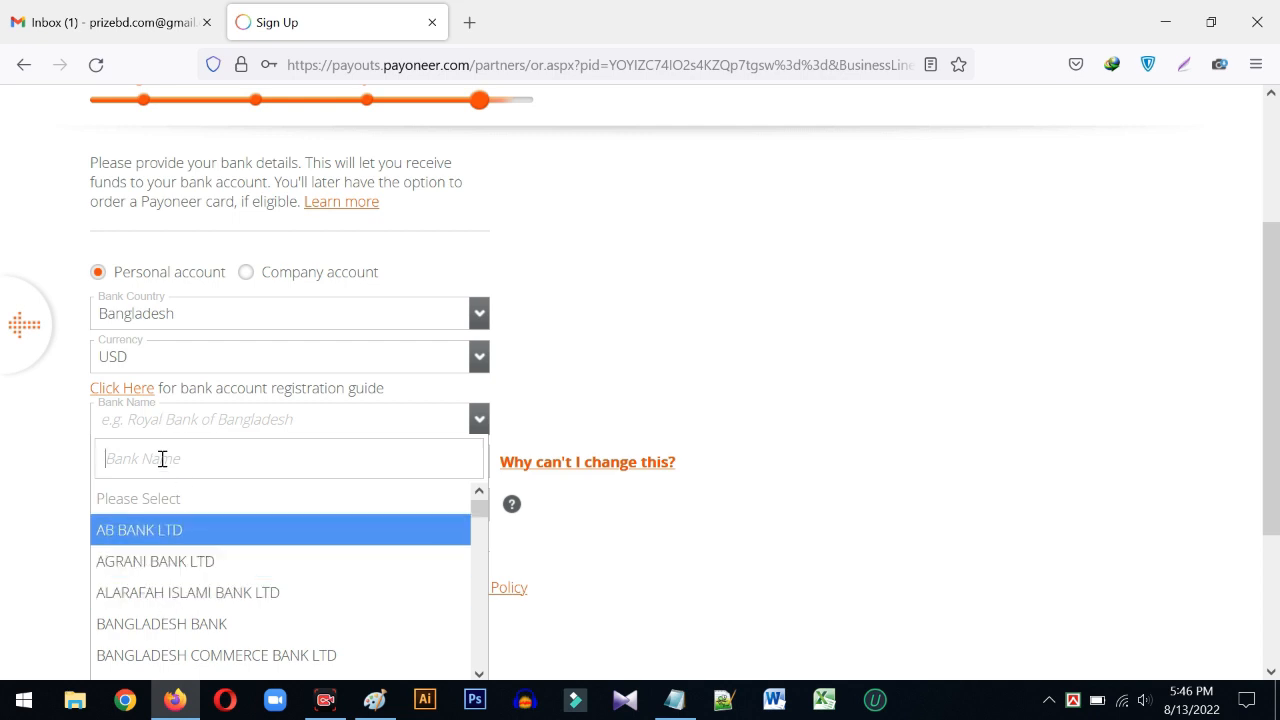
text(is)
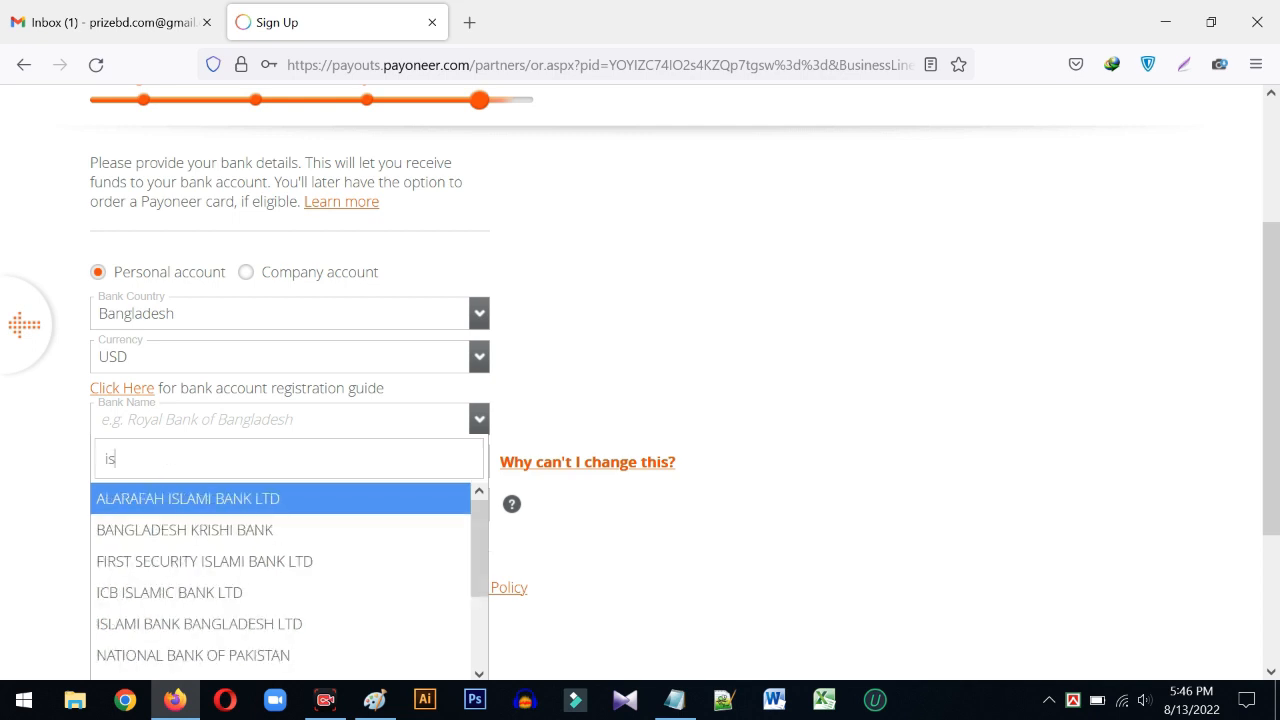
text(lami)
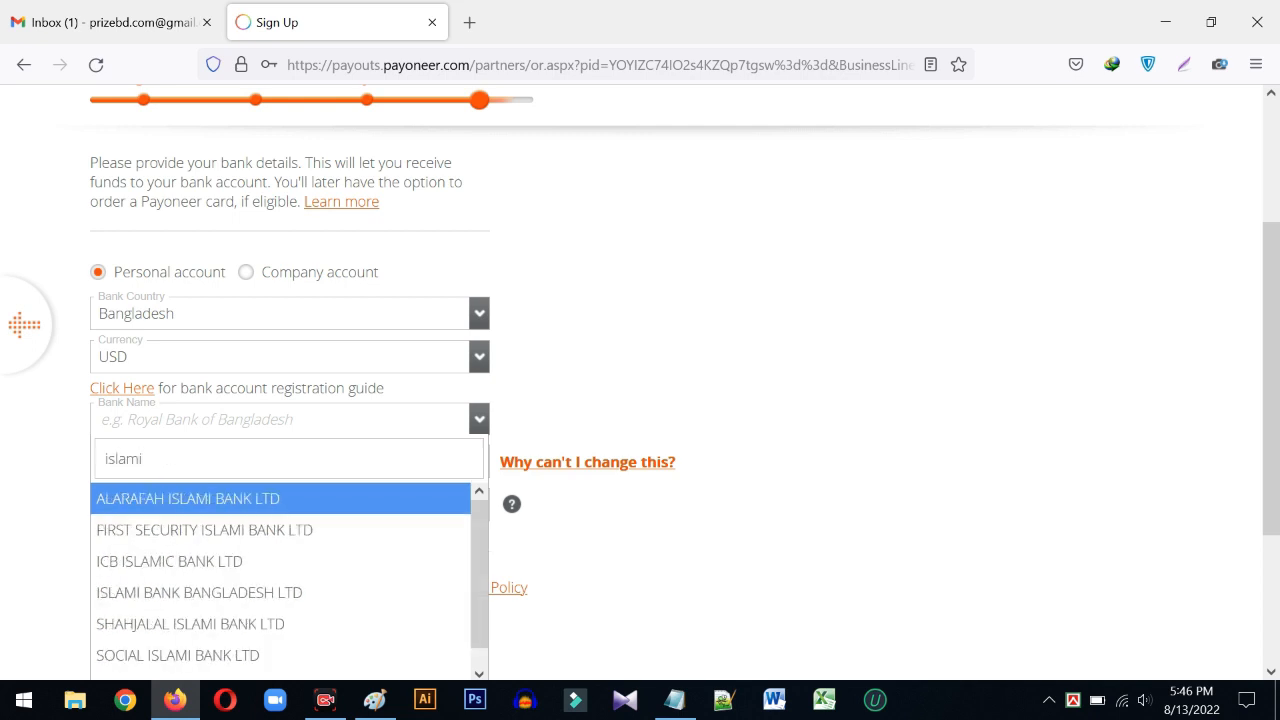
click(203, 593)
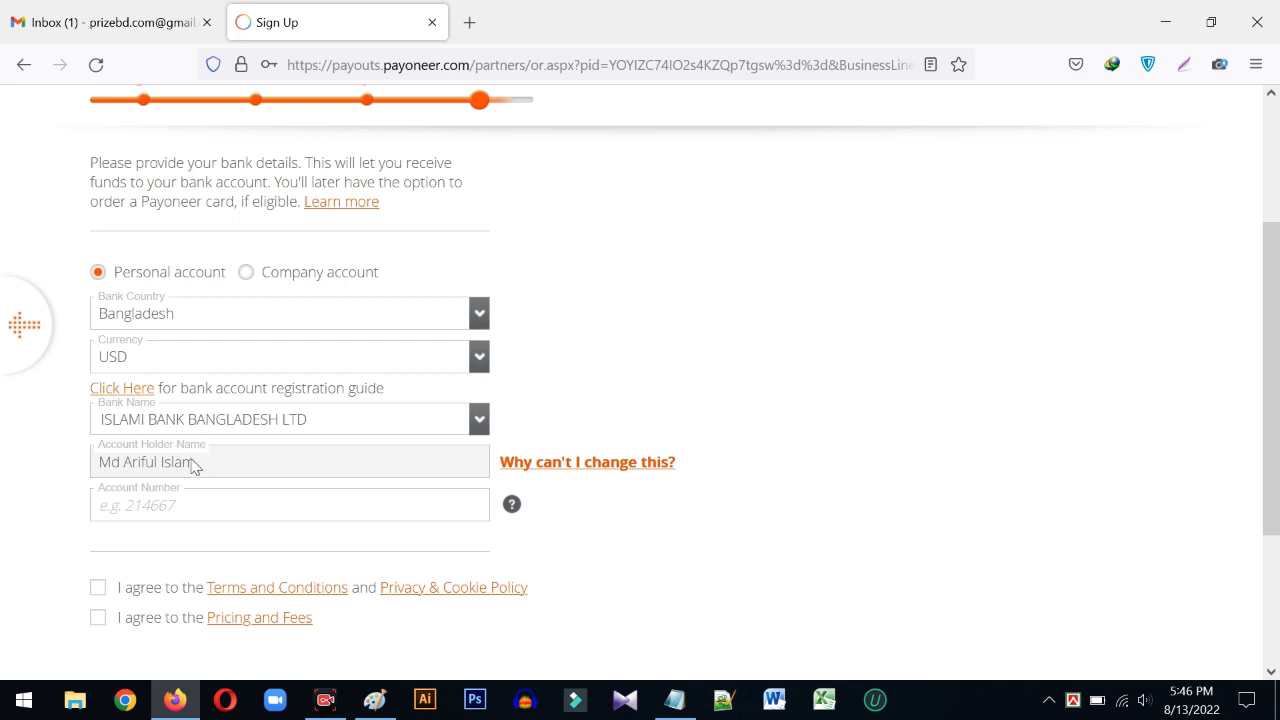
- Enter the bank account number and accept the Terms/Privacy and Pricing and Fees agreements
click(154, 503)
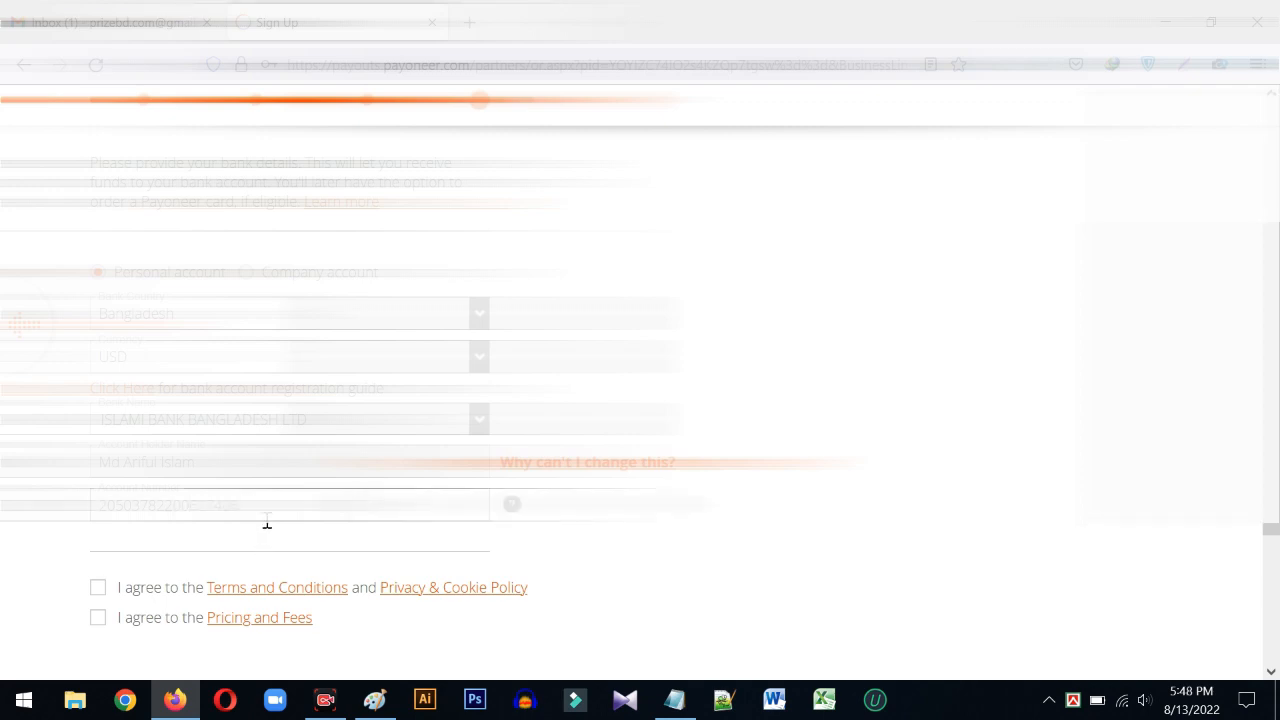
click(98, 589)
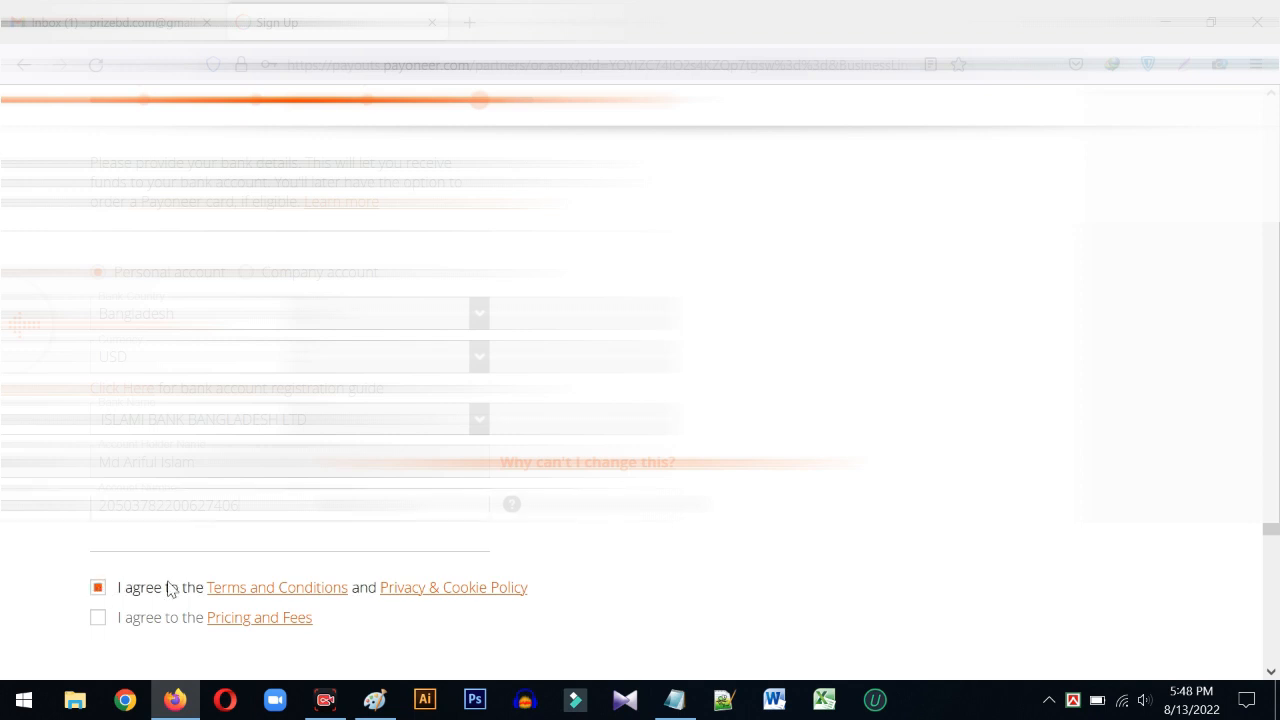
click(98, 619)
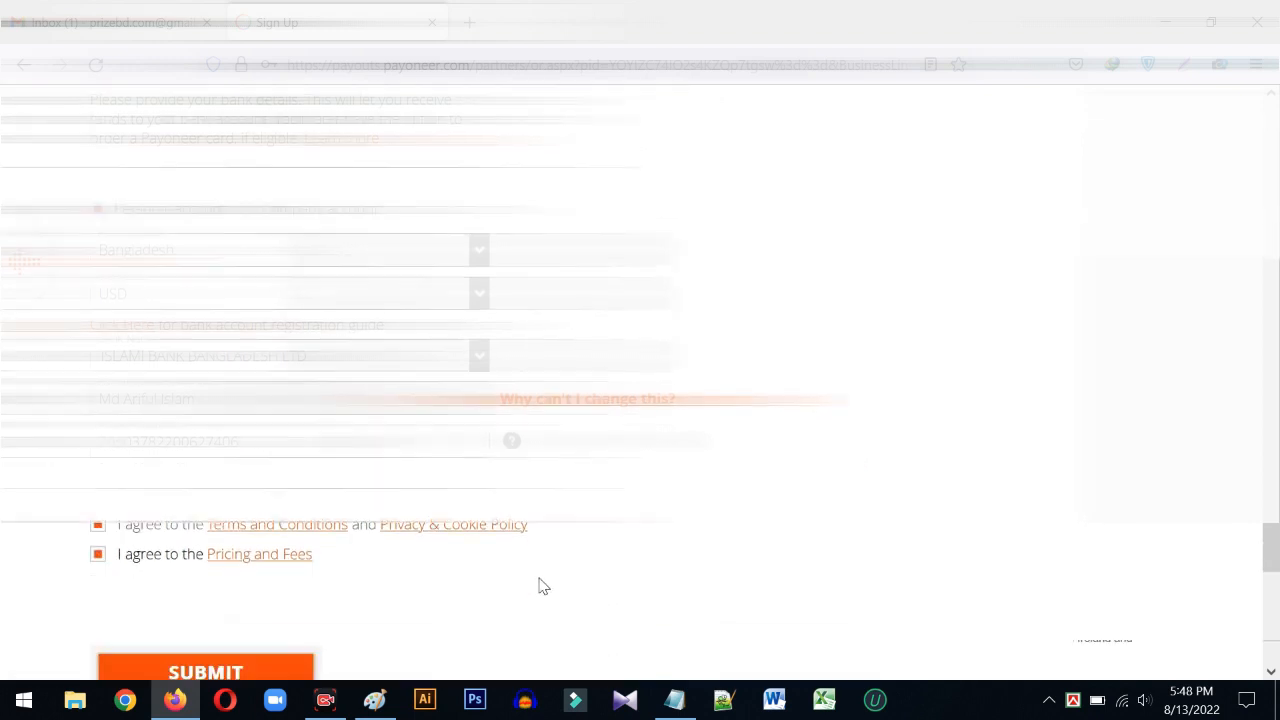
scroll(490, 590, down, 3)
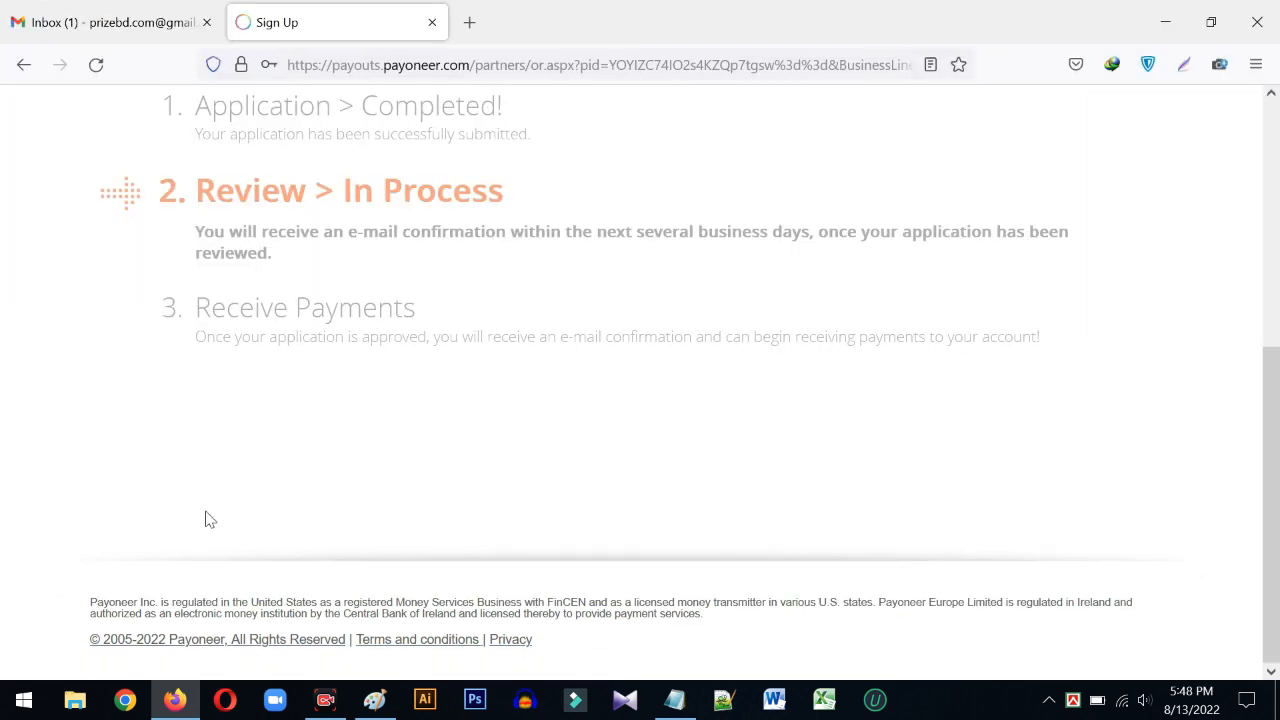
scroll(206, 516, up, 5)
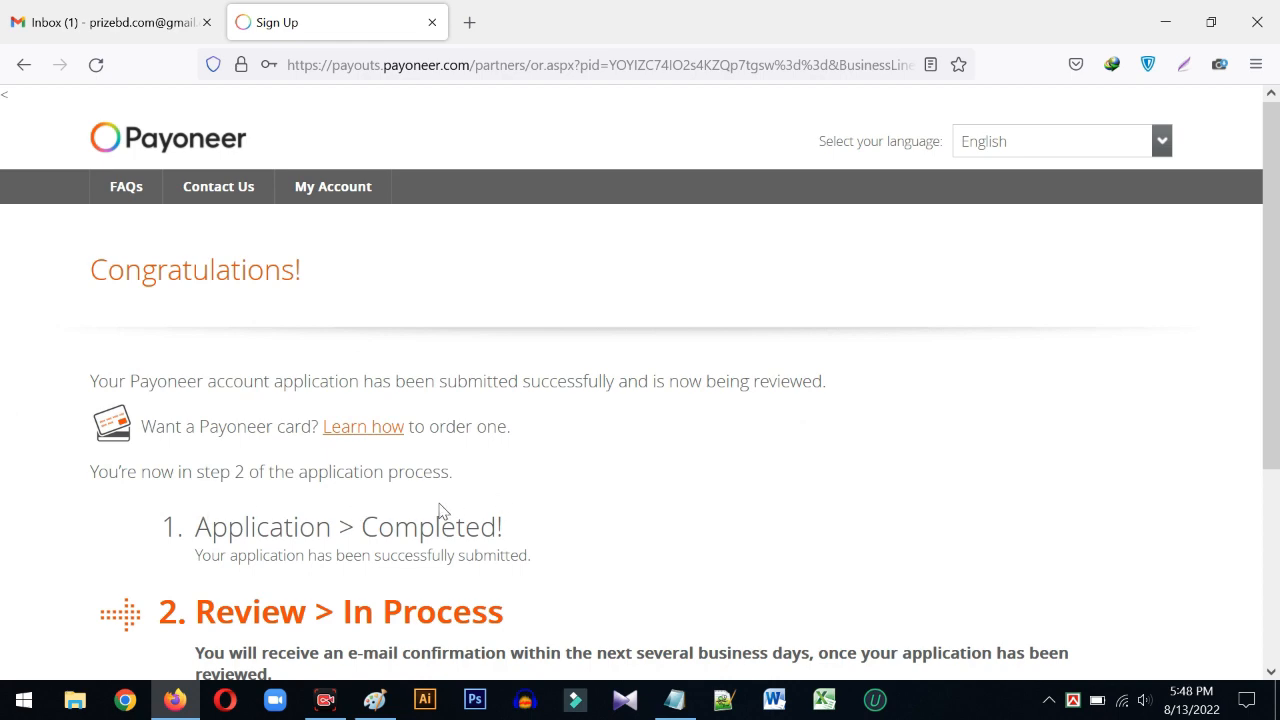
- Review the Congratulations page's next steps, then switch to the Gmail inbox tab
scroll(300, 495, down, 3)
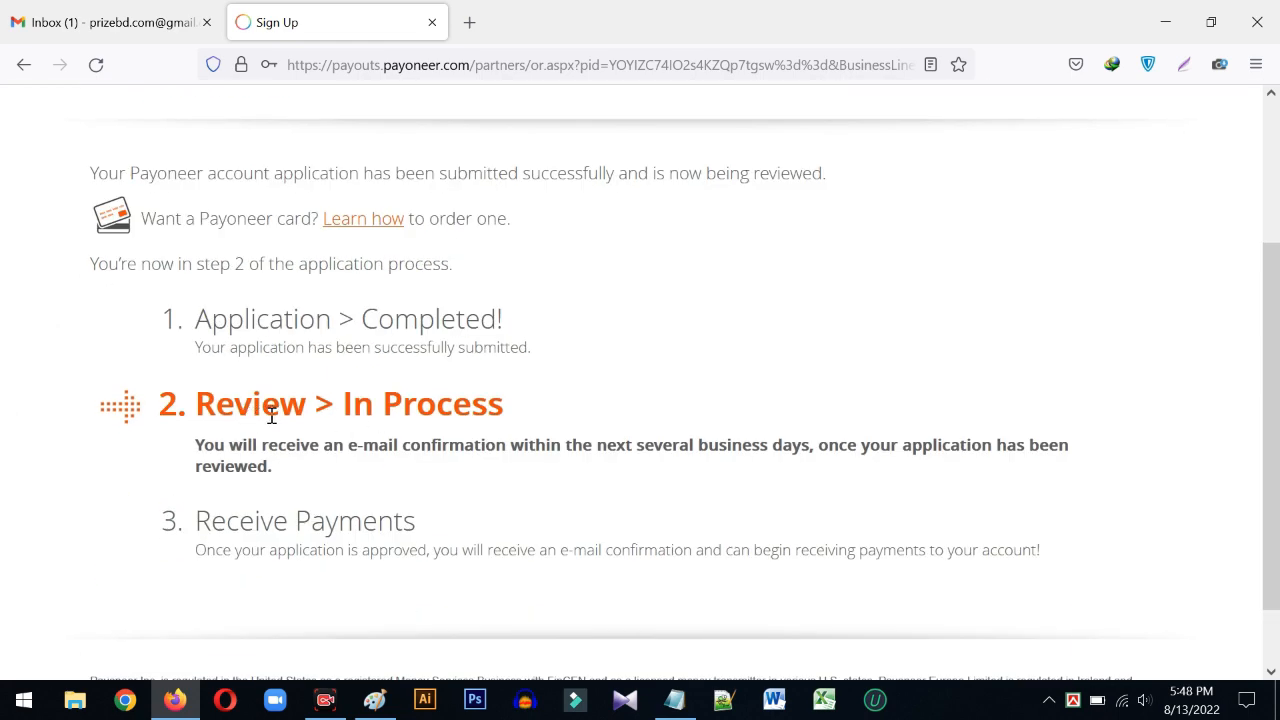
scroll(374, 457, up, 1)
scroll(434, 468, down, 2)
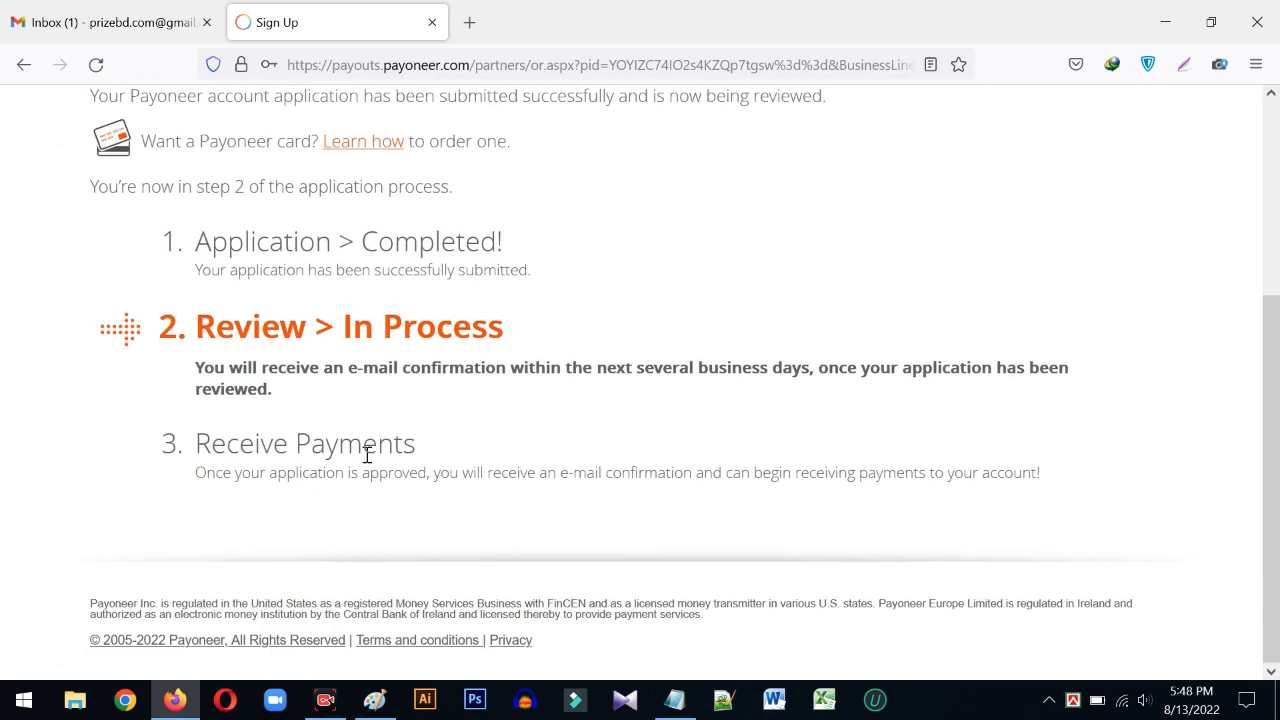
scroll(408, 420, up, 3)
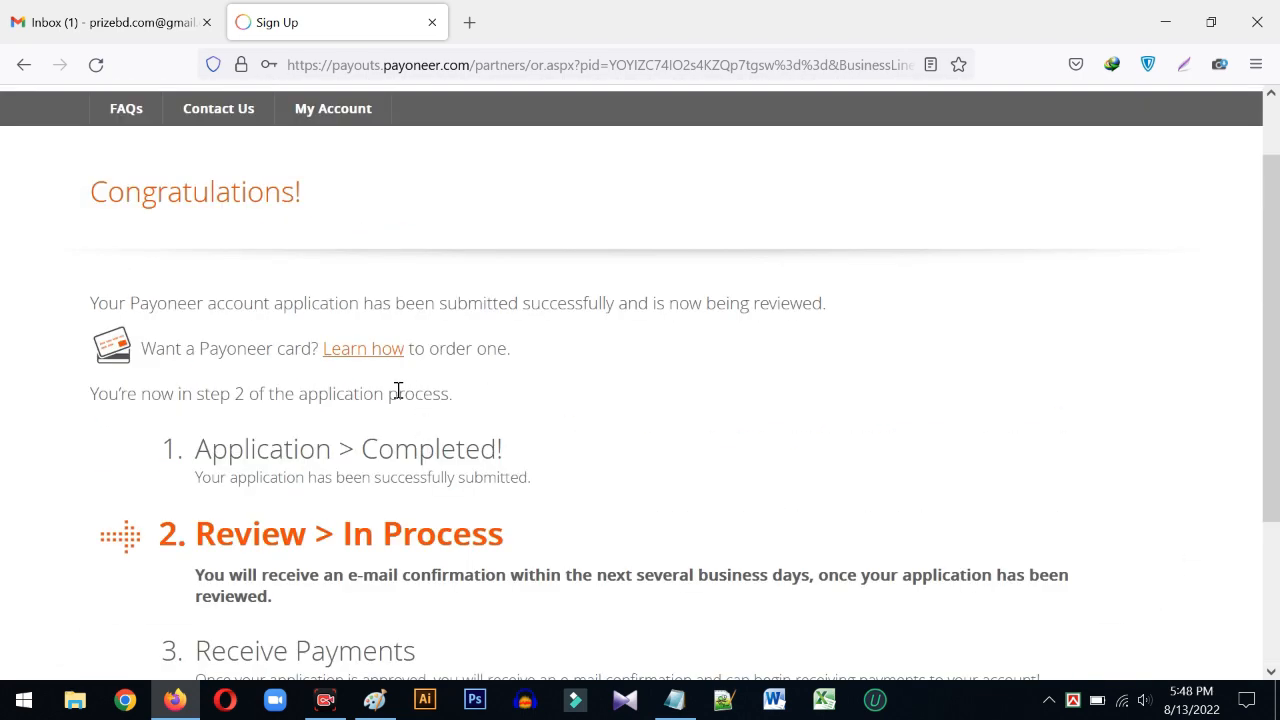
scroll(395, 405, down, 3)
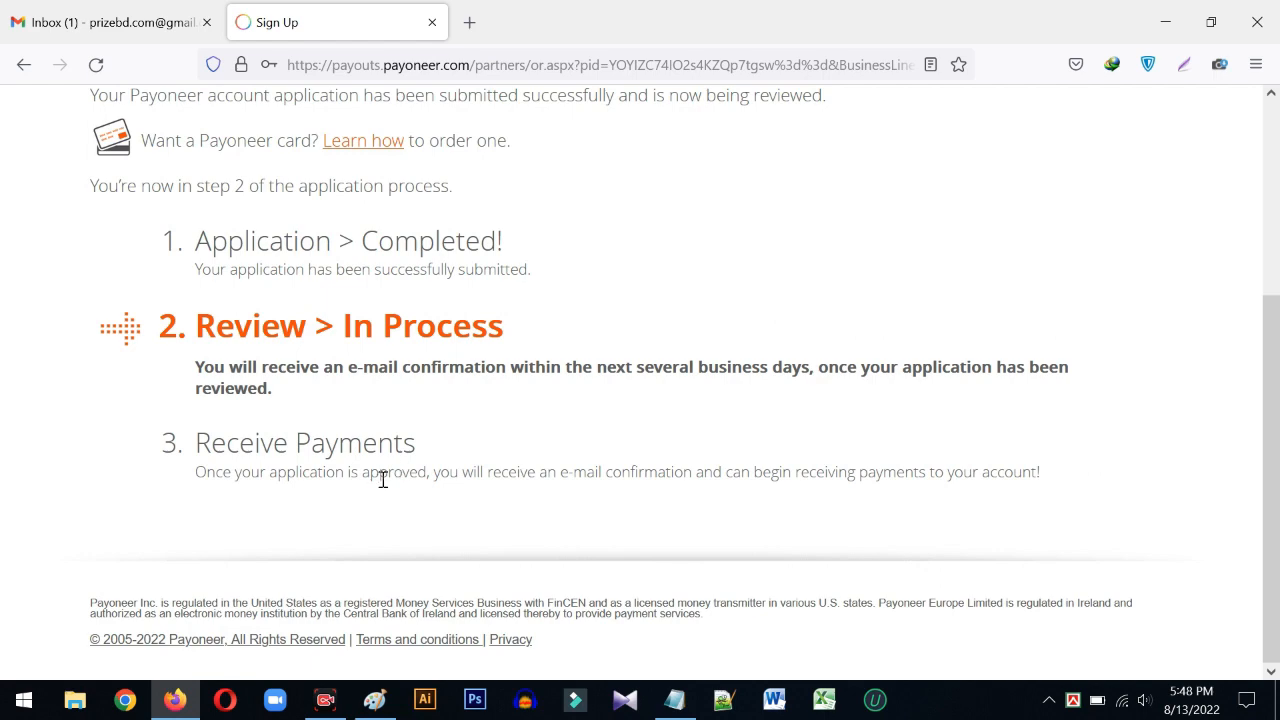
scroll(395, 470, up, 3)
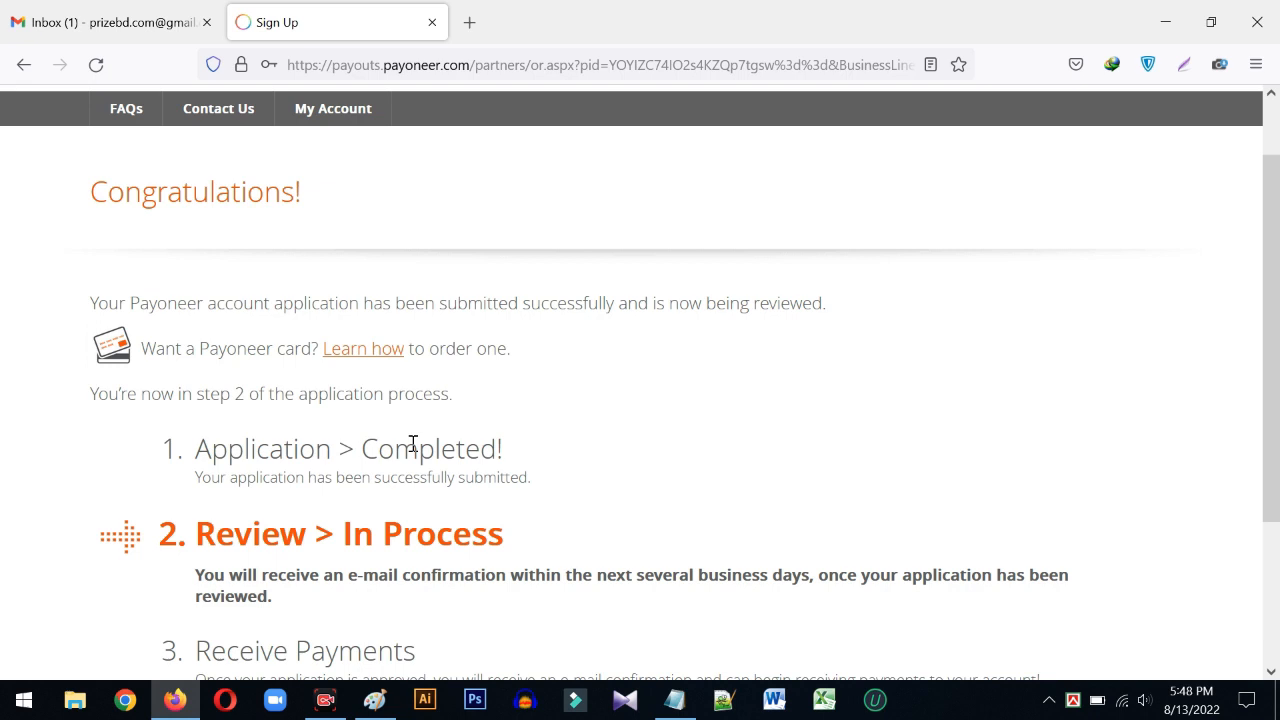
click(130, 22)
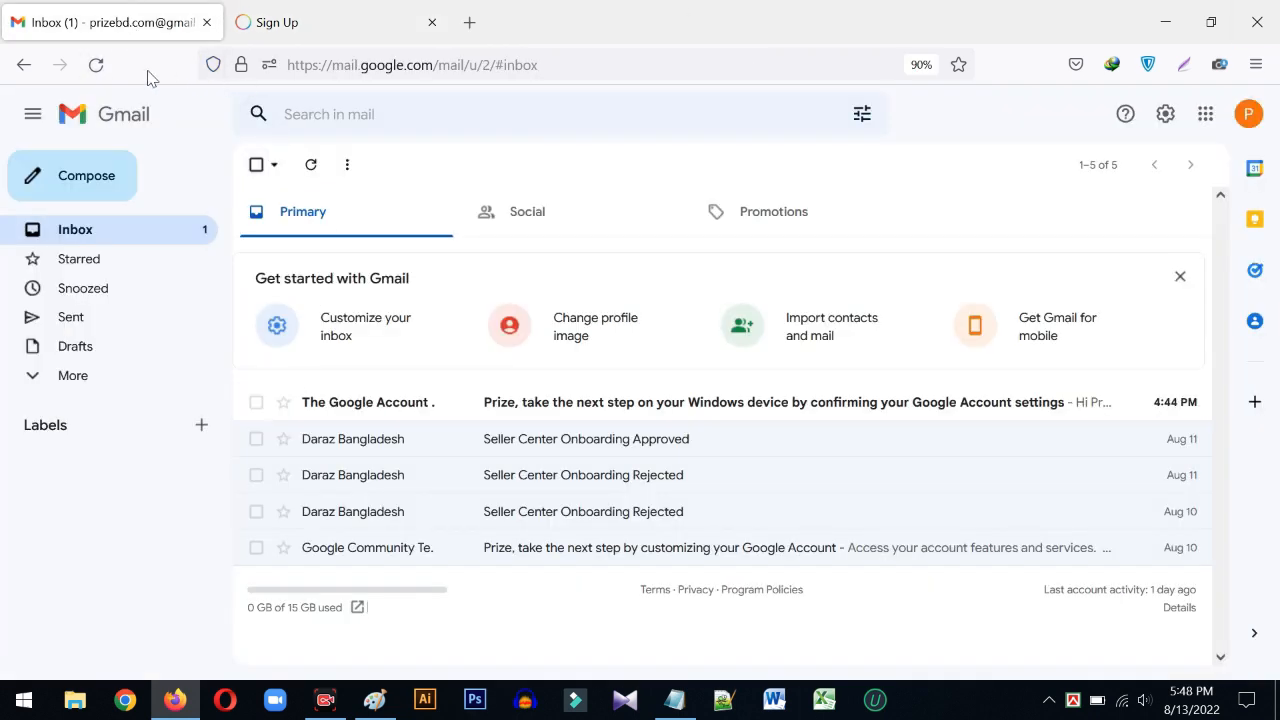
- Refresh Gmail, read Payoneer's application-under-review email, and return to the inbox
click(96, 64)
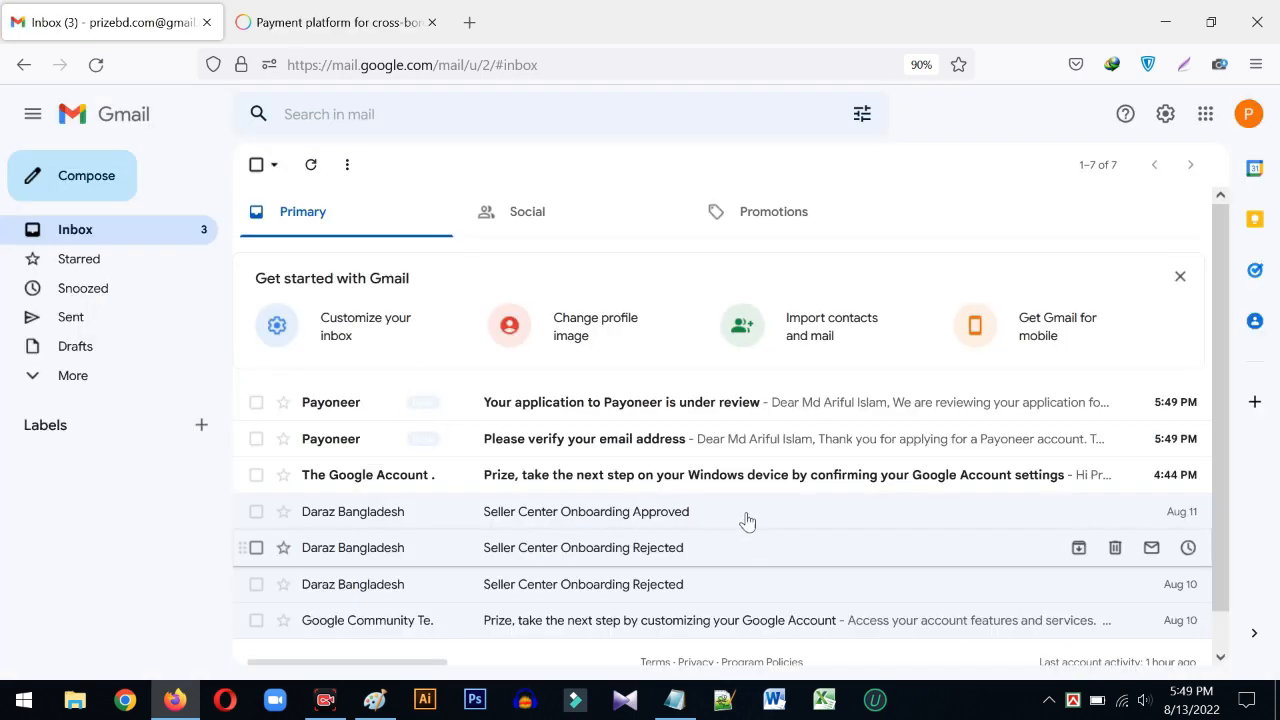
click(561, 403)
scroll(646, 495, down, 5)
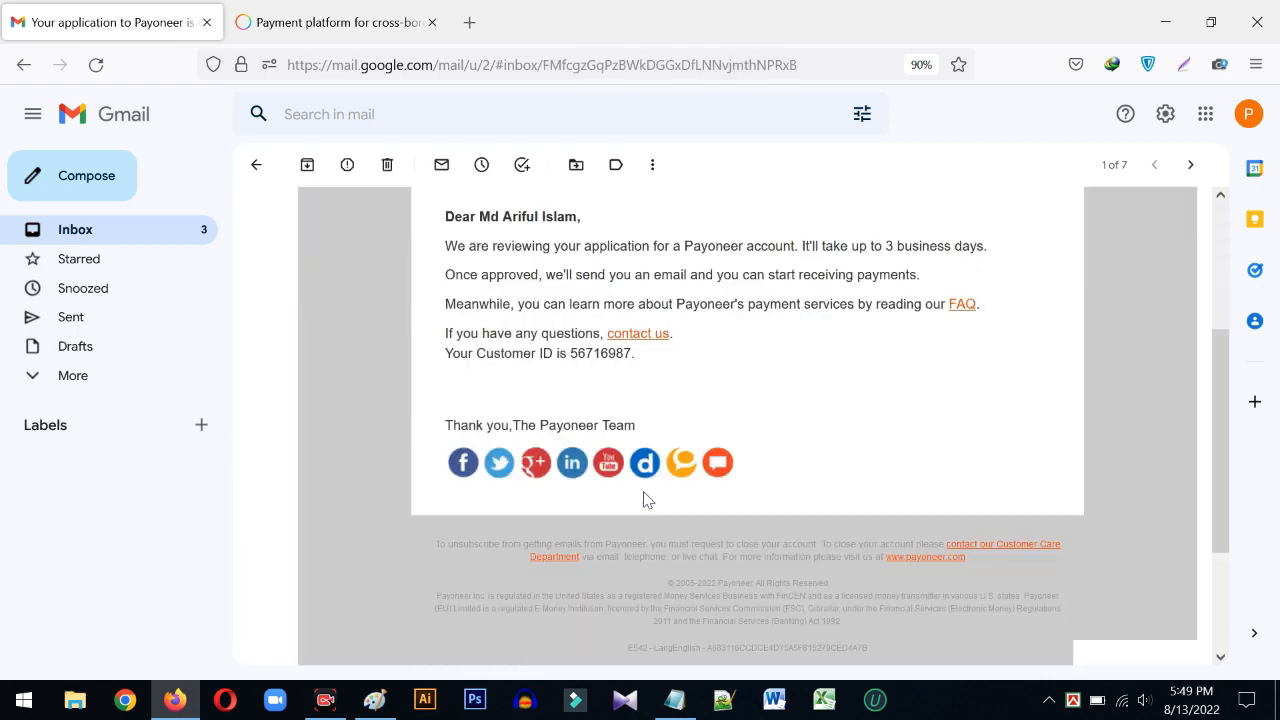
scroll(646, 465, up, 5)
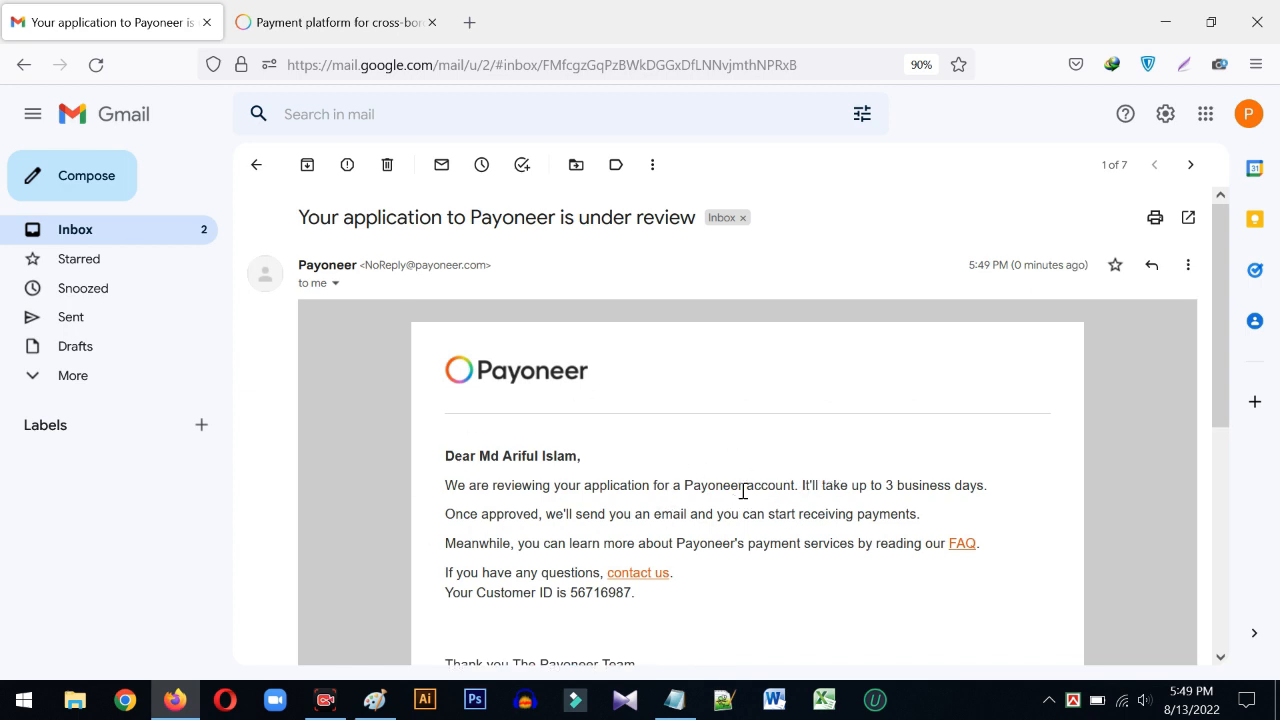
click(24, 64)
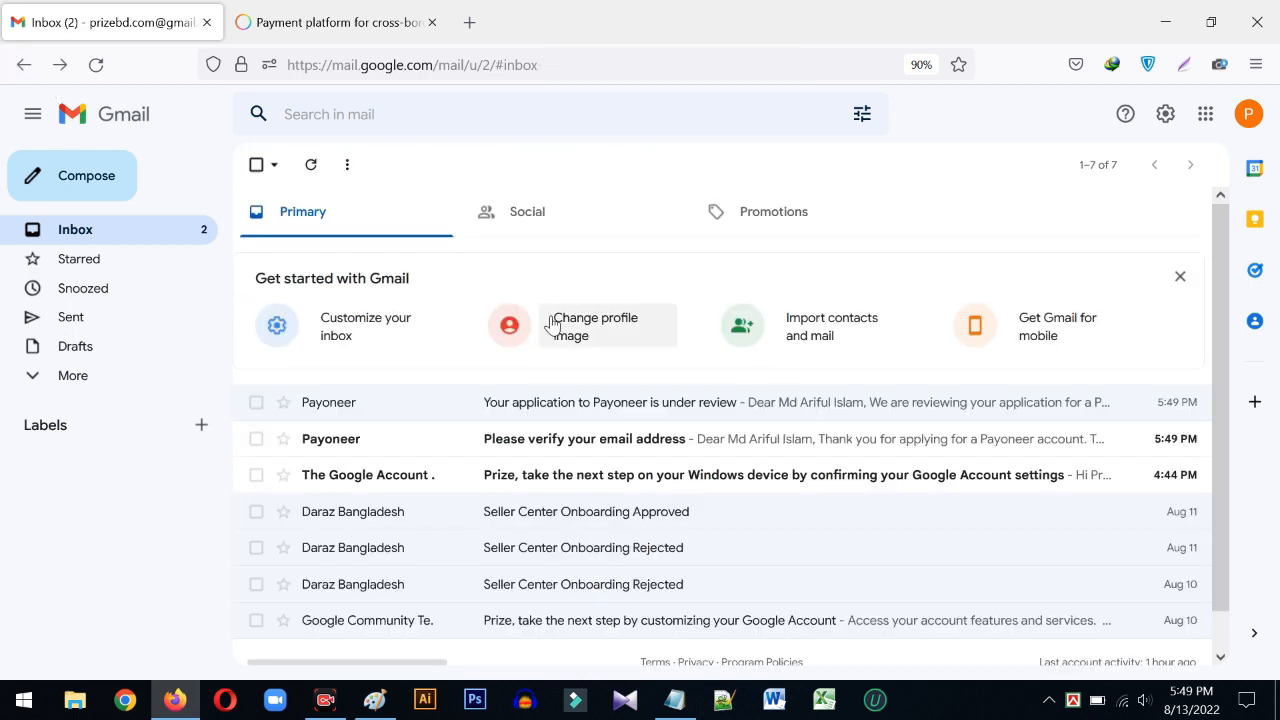
- Open 'Please verify your email address', click VERIFY MY EMAIL, then return to the inbox
click(538, 441)
scroll(617, 463, down, 1)
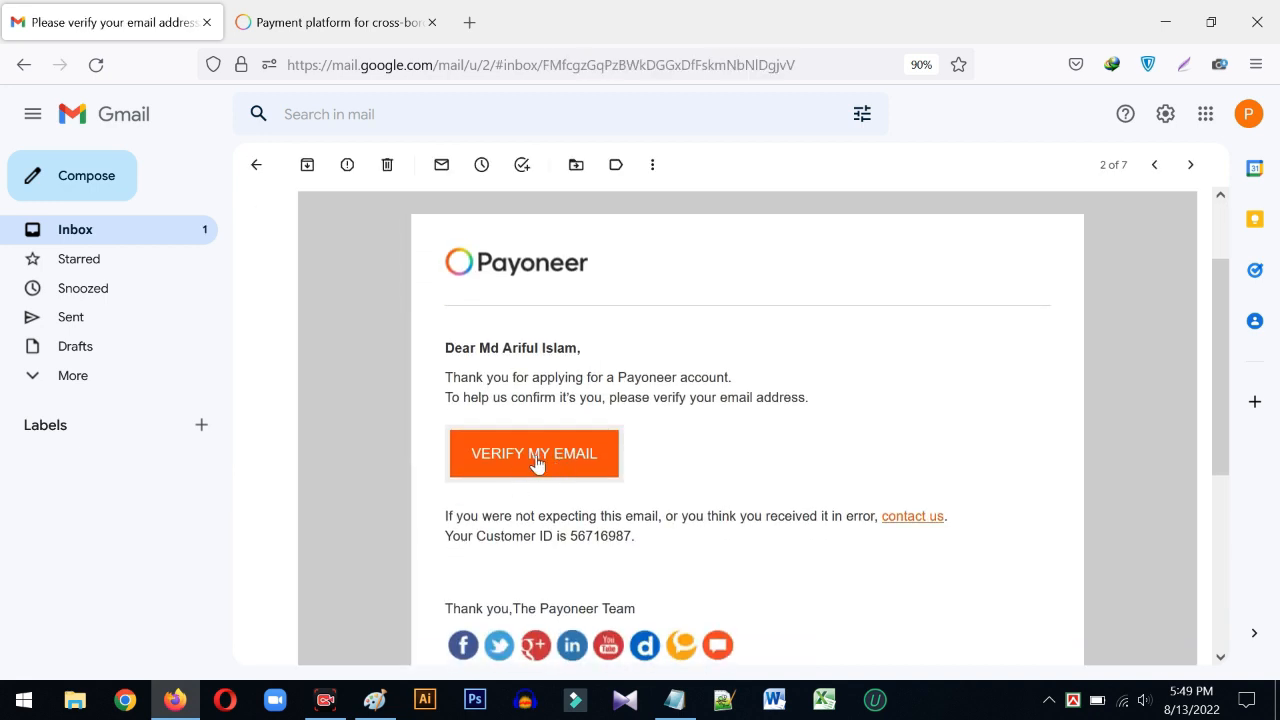
click(538, 465)
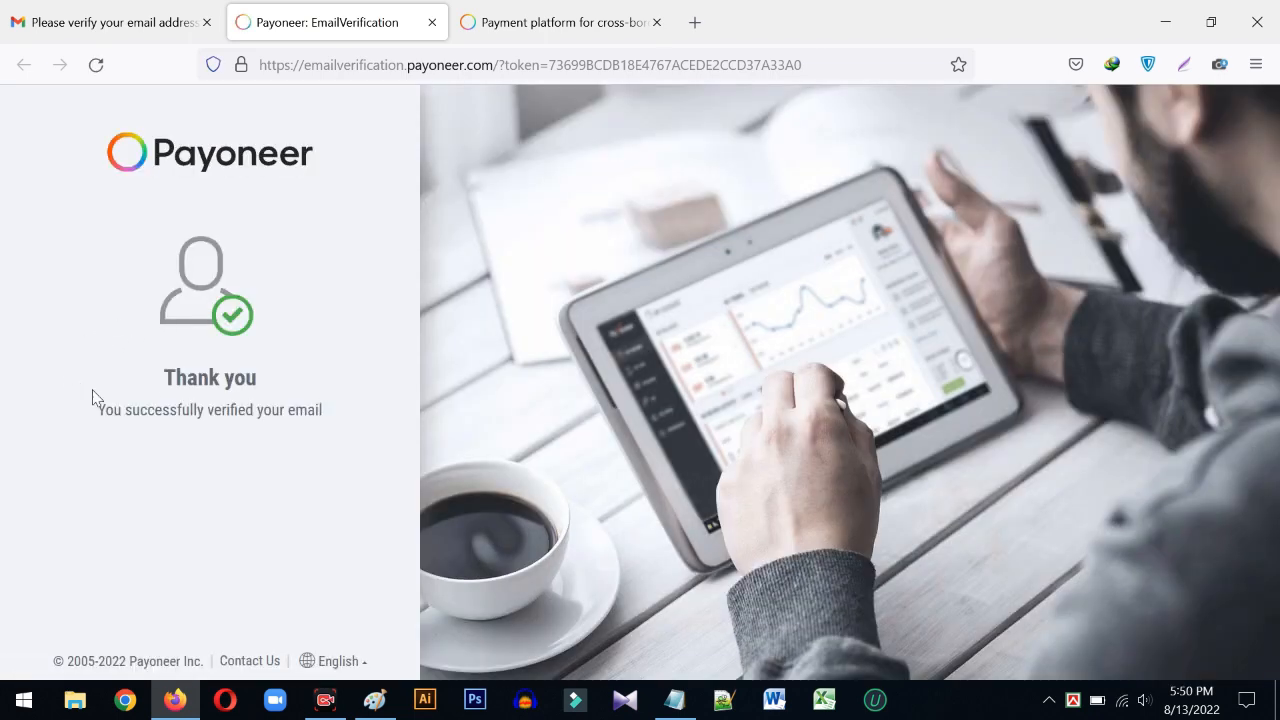
drag(102, 411, 326, 413)
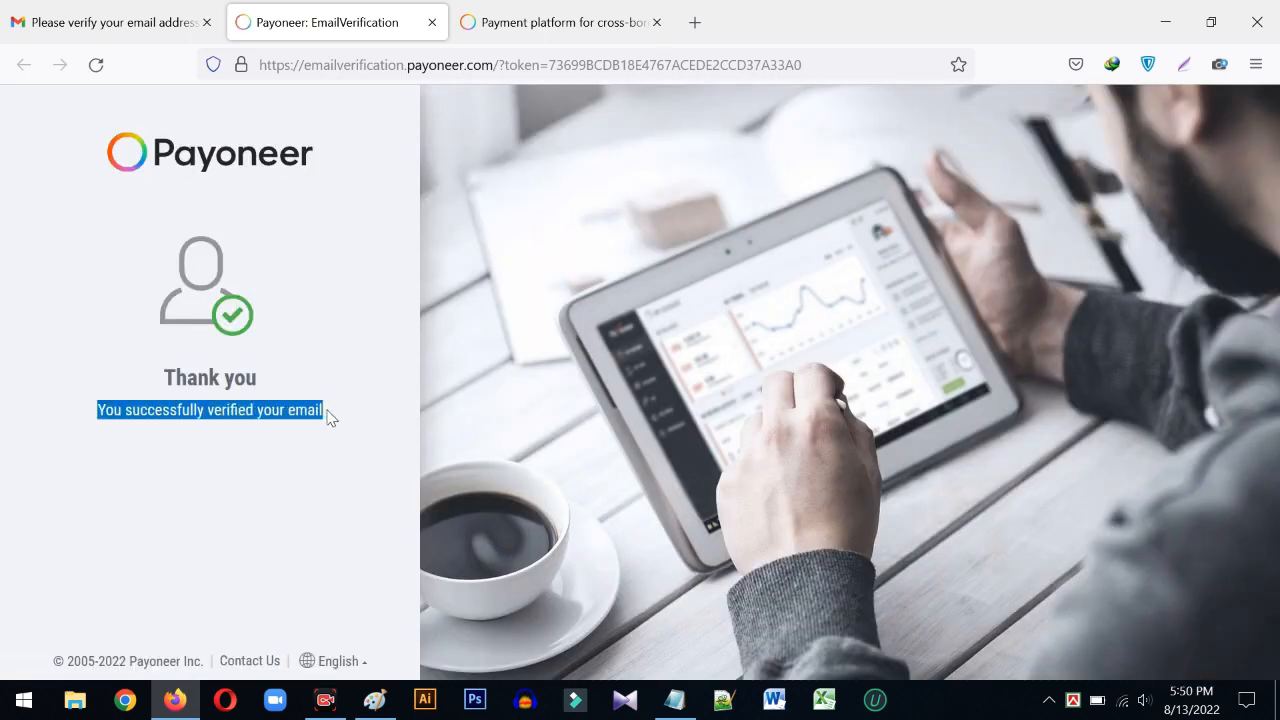
click(77, 28)
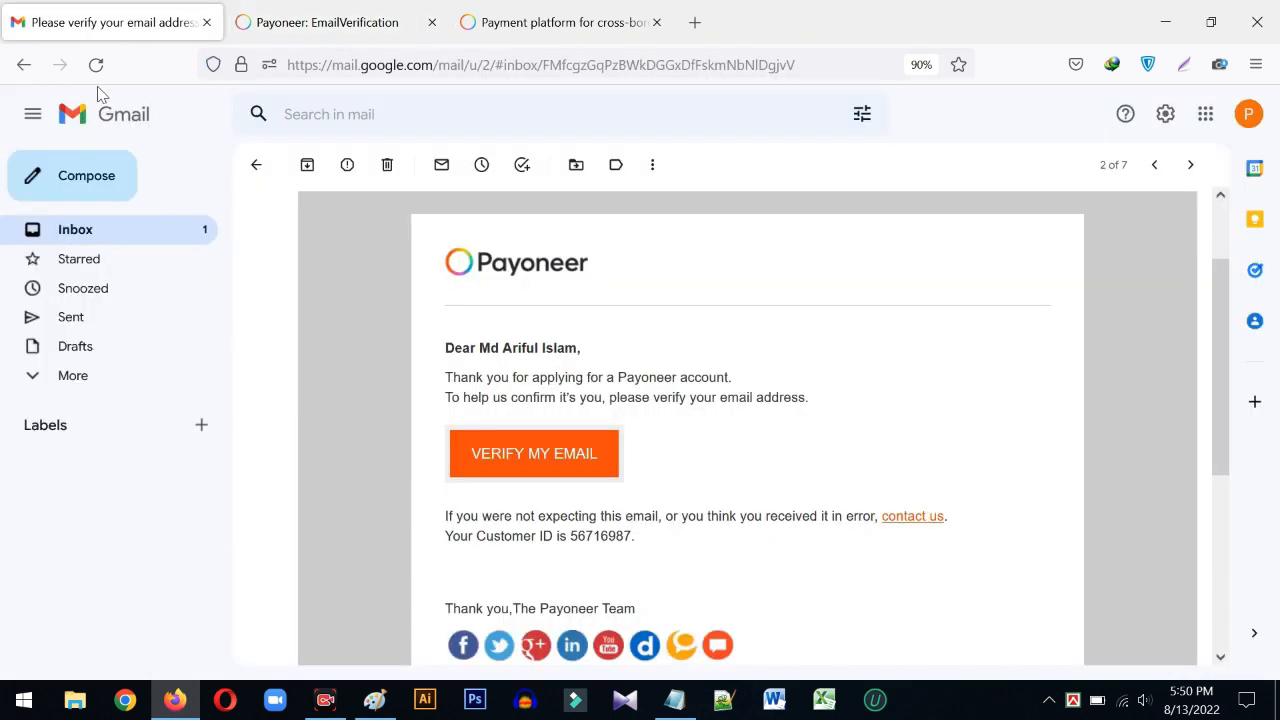
click(24, 64)
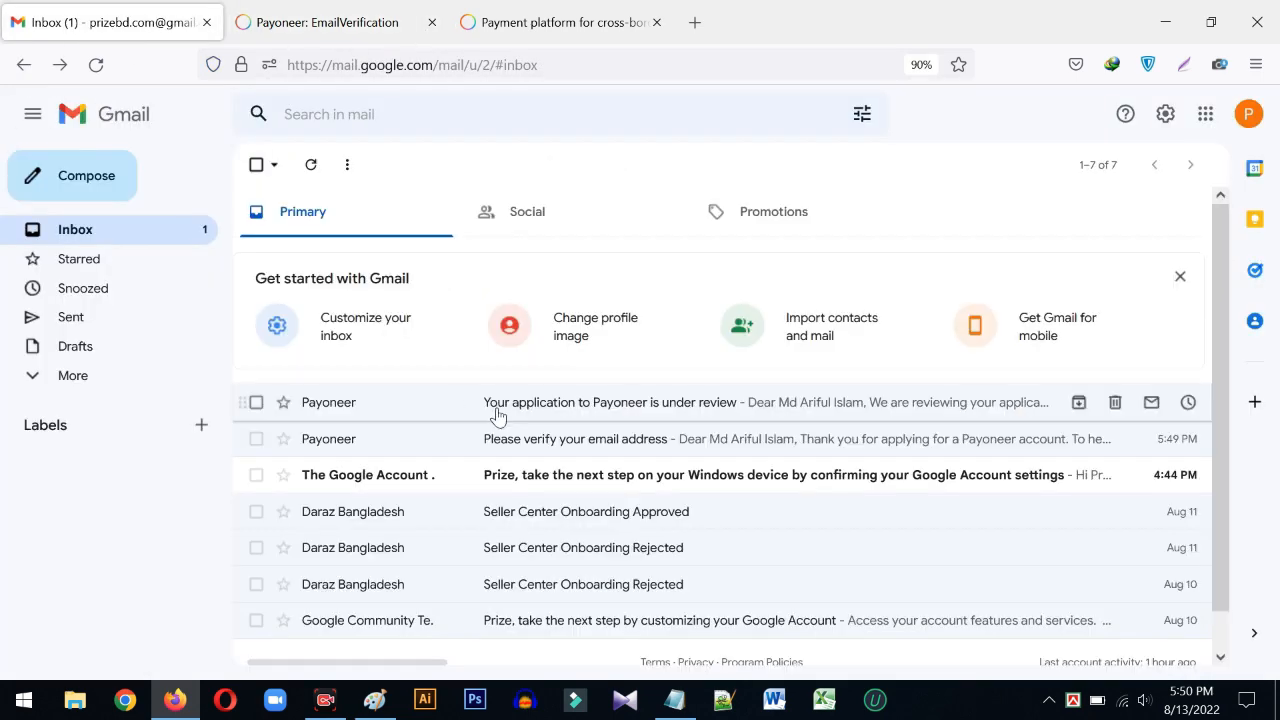